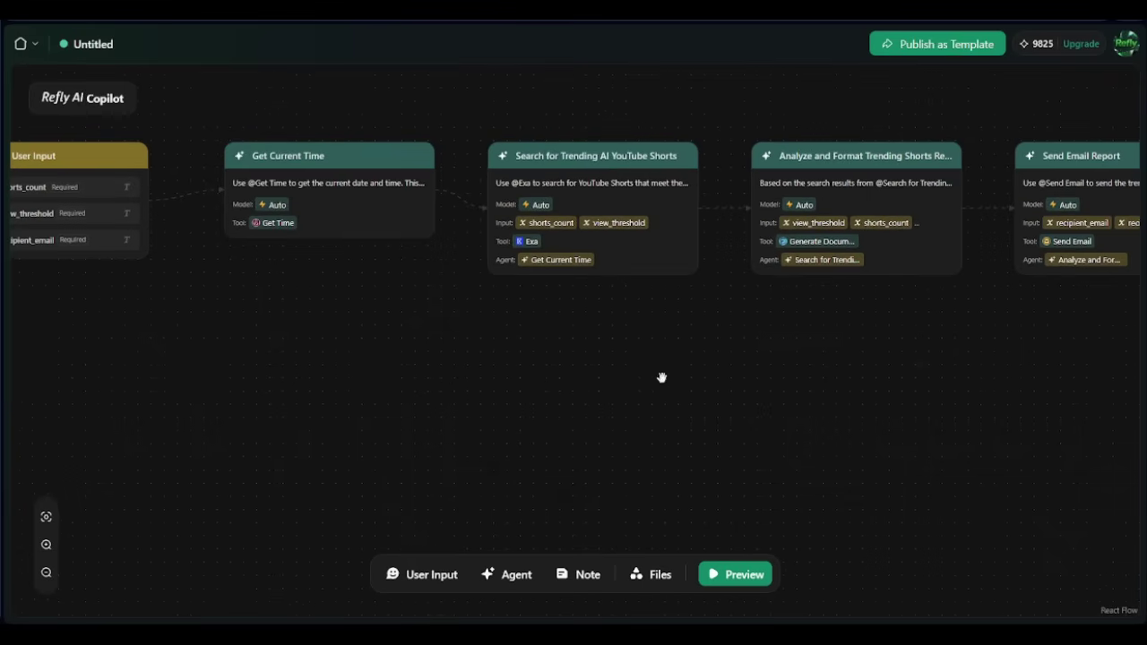
Try publishing the finished YouTube Shorts workflow as a template
click(973, 45)
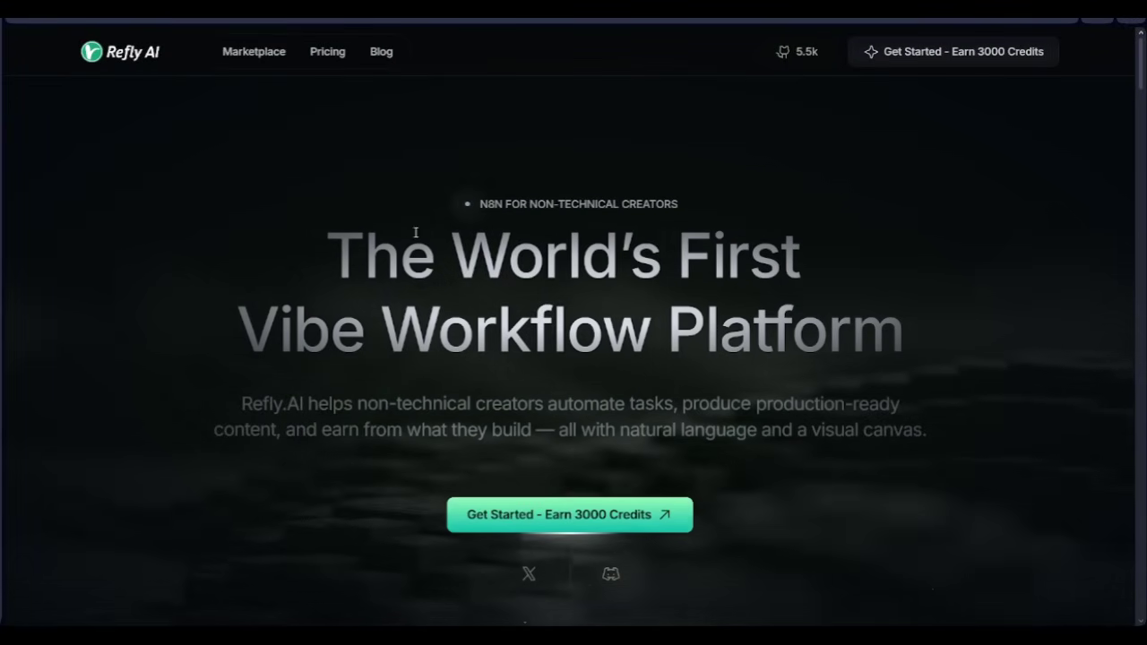
Type a Copilot answer about the tool or technique used, then edit the Get Current Time step name
scroll(361, 284, down, 3)
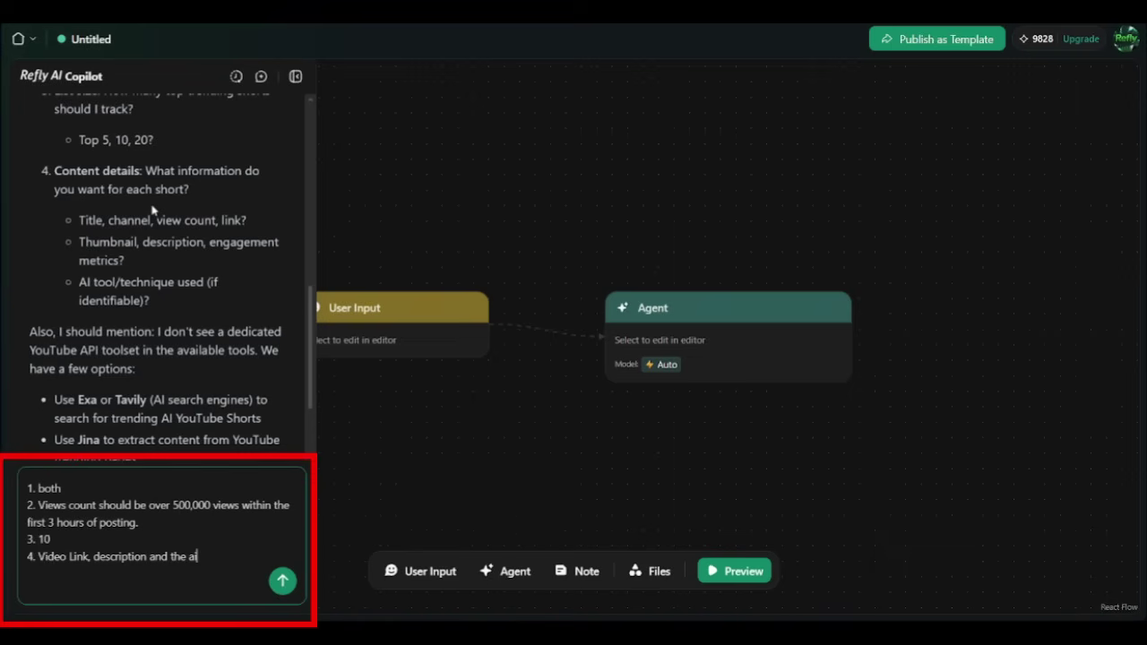
text(tool/te)
text(chnique u)
text(sed if)
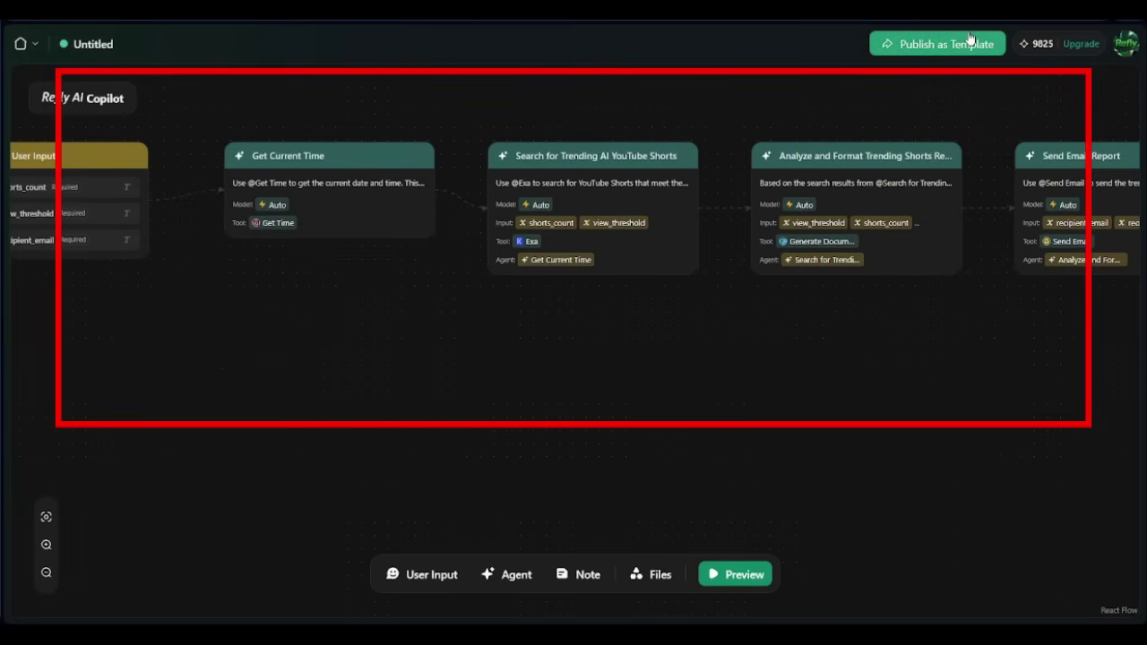
click(950, 43)
click(529, 272)
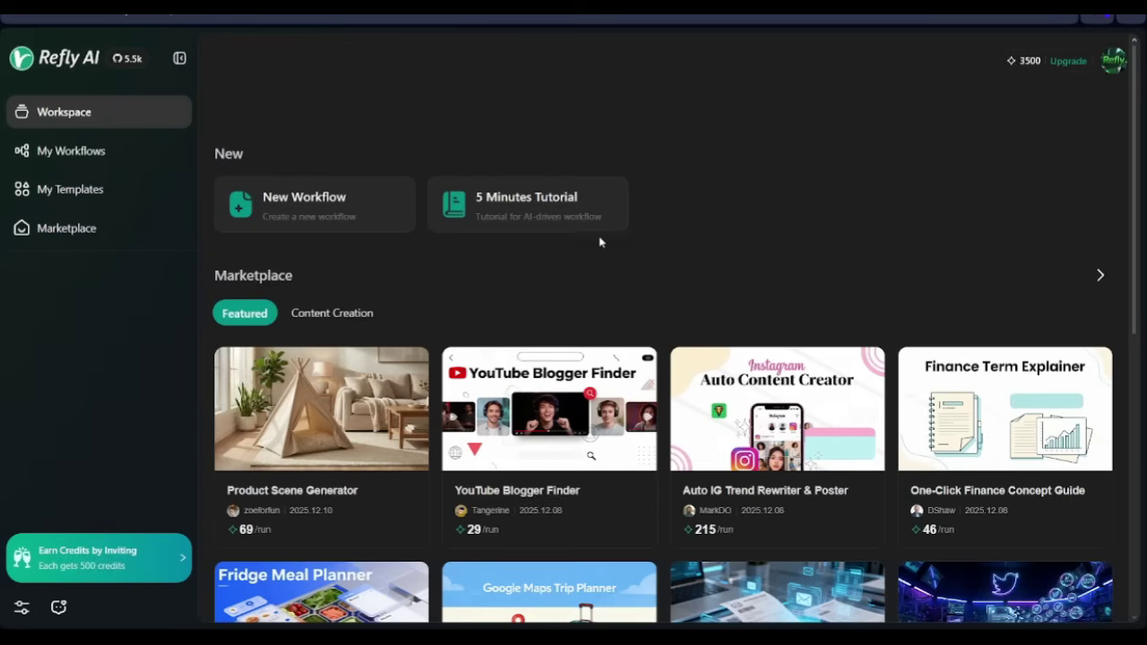
Scroll through the Marketplace's featured workflow cards and back to the top
scroll(600, 242, down, 5)
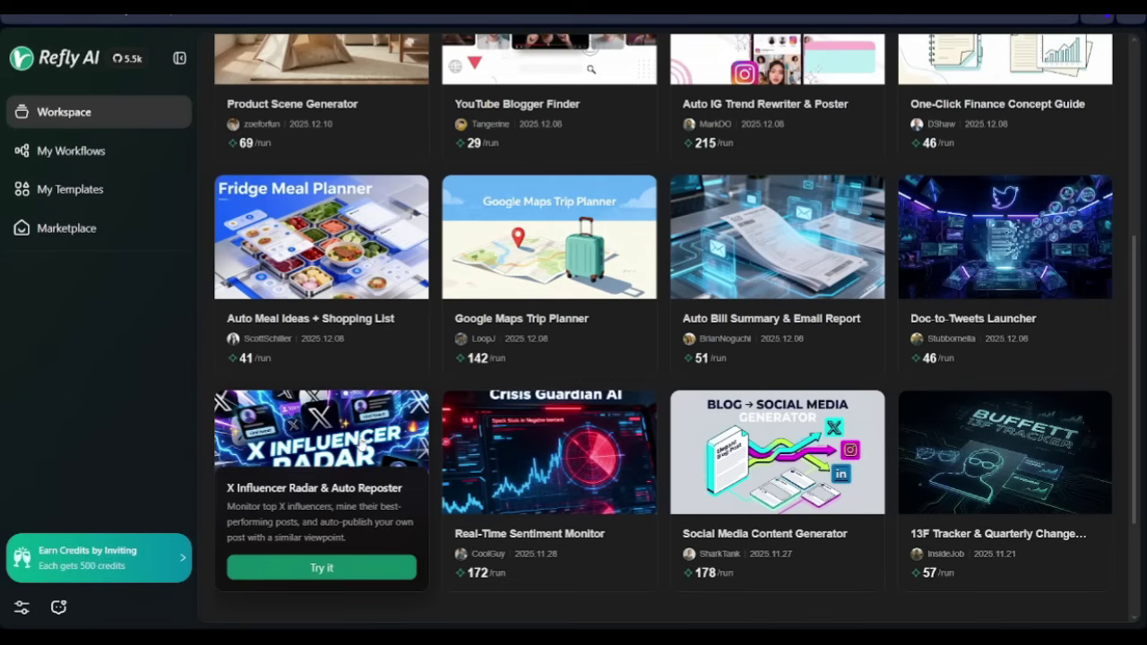
scroll(334, 519, up, 3)
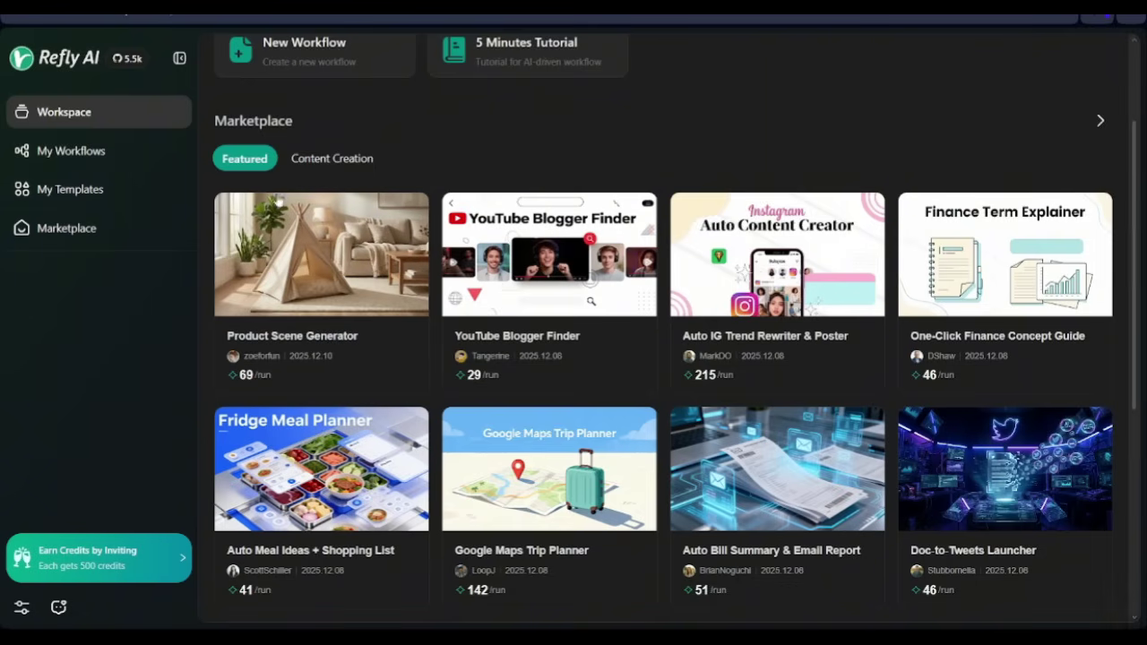
scroll(640, 110, up, 3)
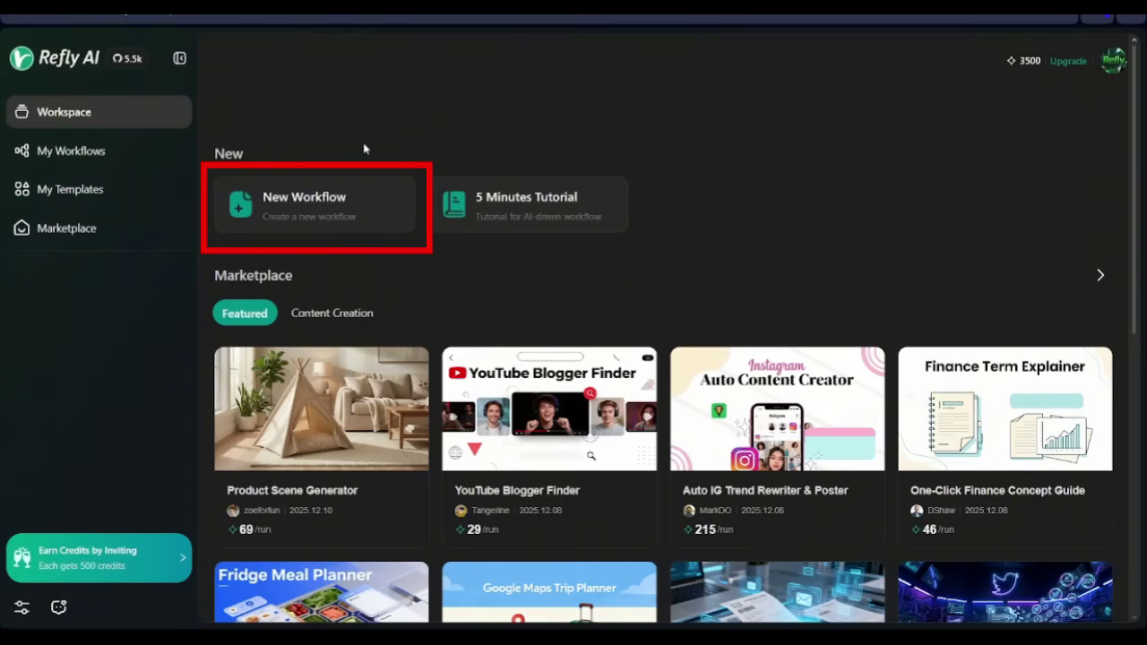
Create a blank untitled workflow and focus the Copilot prompt box
click(283, 224)
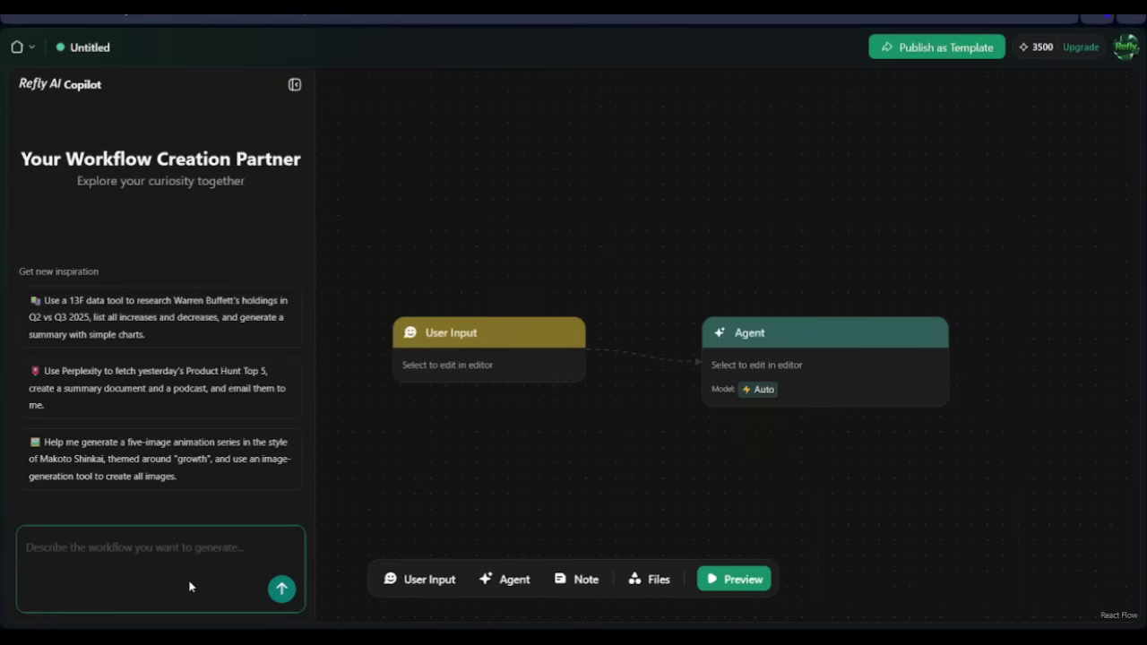
click(152, 571)
Describe an agent finding AI YouTube Shorts reaching 10000 views within a 24-hour time frame
text(I wan)
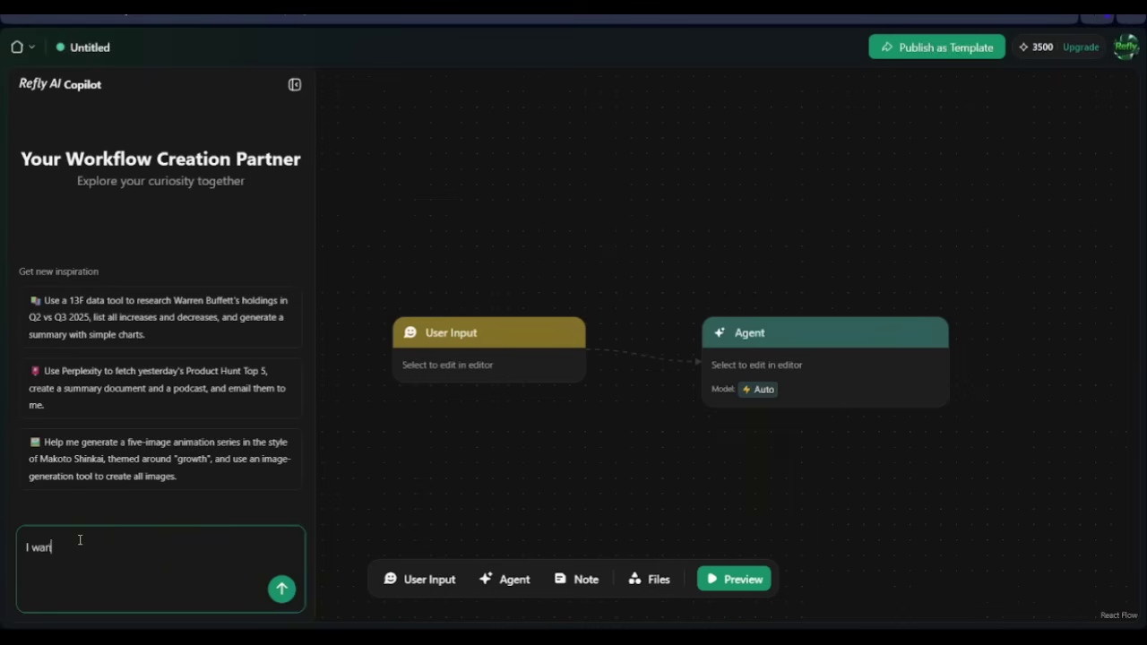
text(t to build a yo)
text(utube automation)
text( agent, that)
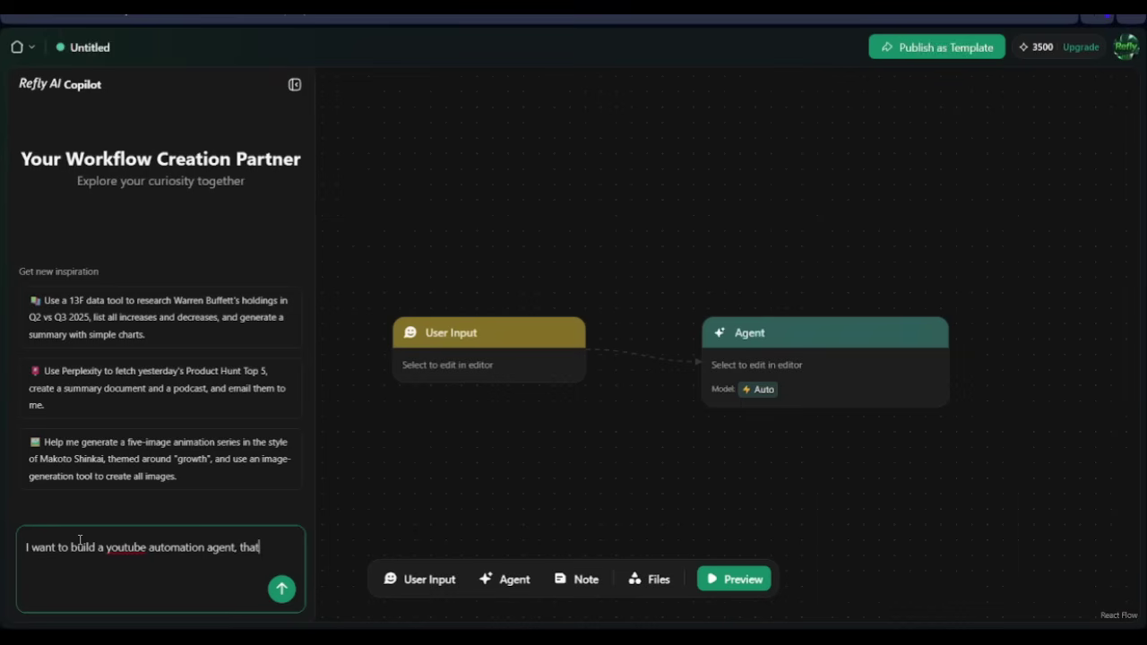
text( helps me fi)
text(nd yo)
text(utube ai)
text( shor)
text(ts thats just)
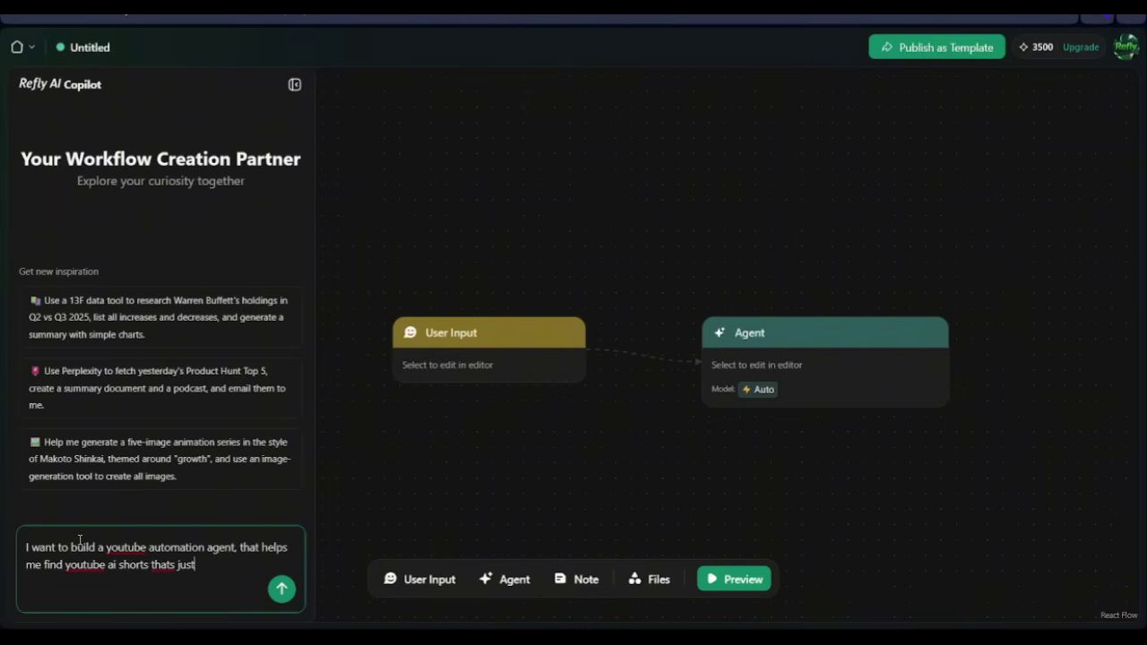
text( been publ)
text(ished wit)
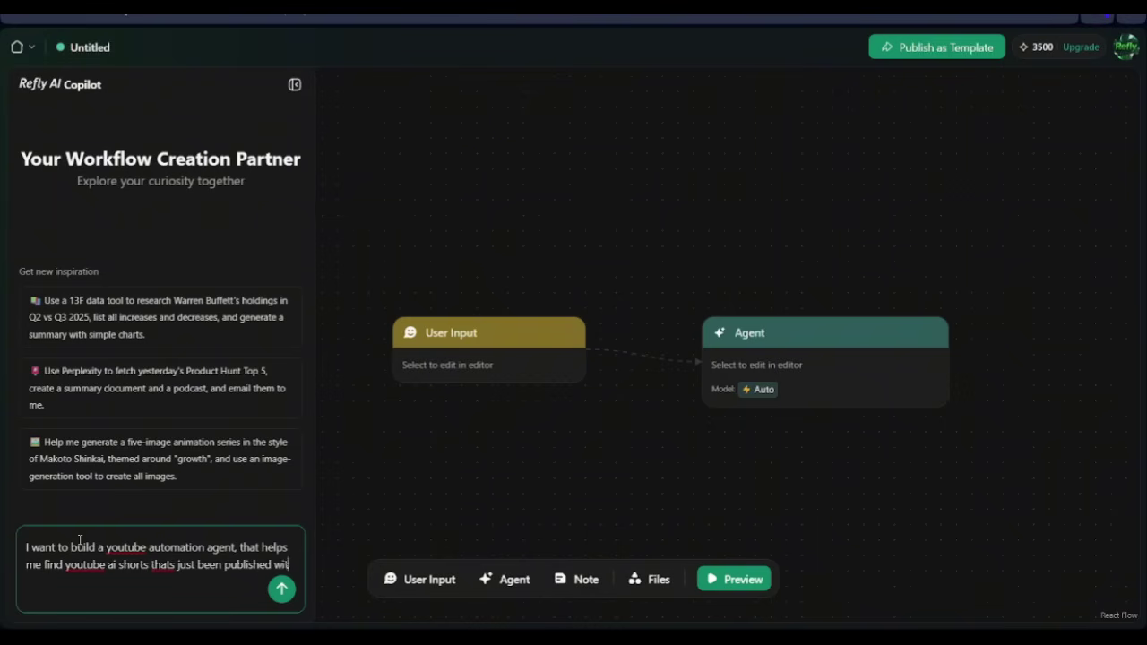
text(hin th)
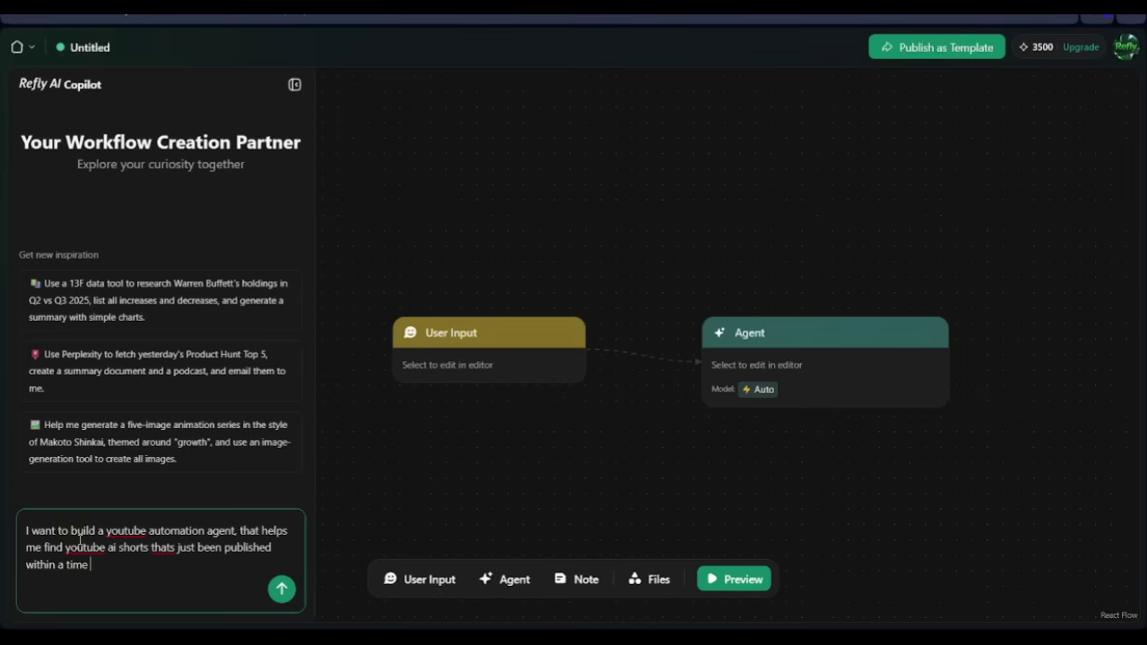
text(me)
key(BackSpace)
key(BackSpace)
key(BackSpace)
text(ame of )
text(24 hours and has hit over 5)
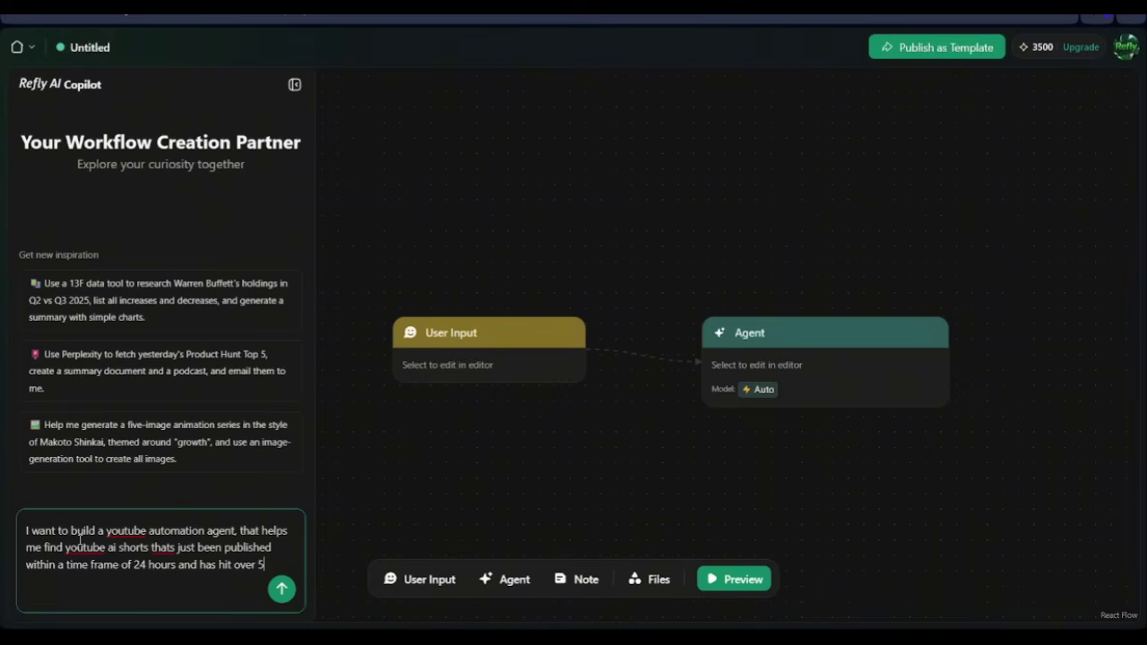
text(views)
key(BackSpace)
key(BackSpace)
key(BackSpace)
key(BackSpace)
text(10000 views within the 24 h)
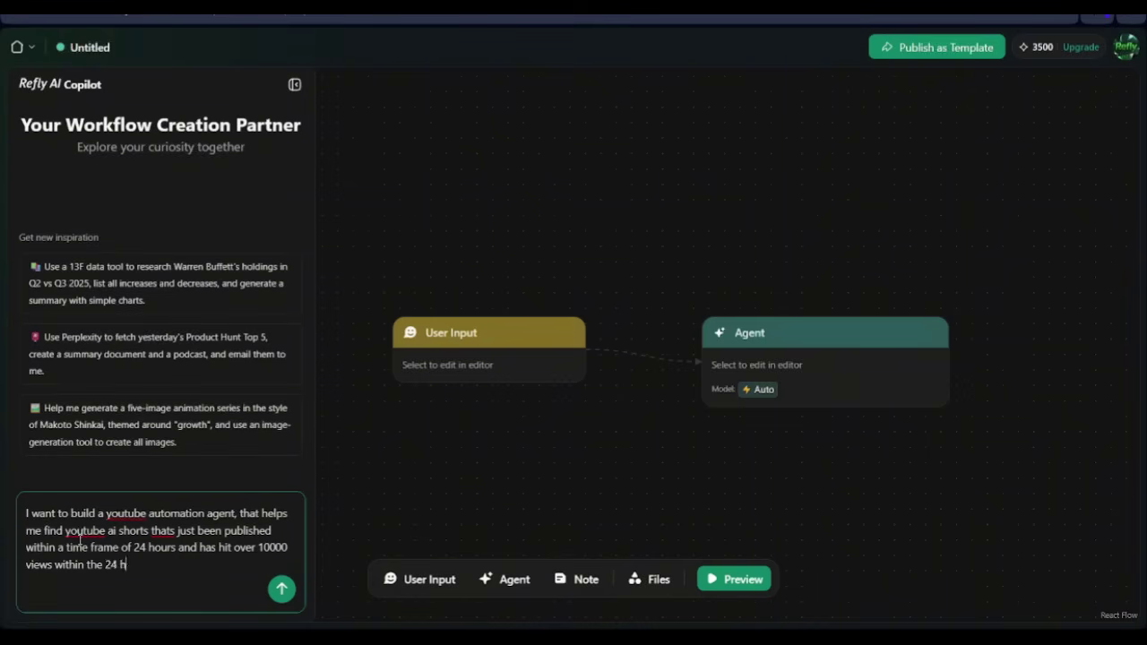
key(BackSpace)
key(BackSpace)
key(BackSpace)
text(said time frame as well)
Add that listed videos must be under 24 hours old, ask for video URLs, and send
key(shift+Return)
key(shift+Return)
text(video should )
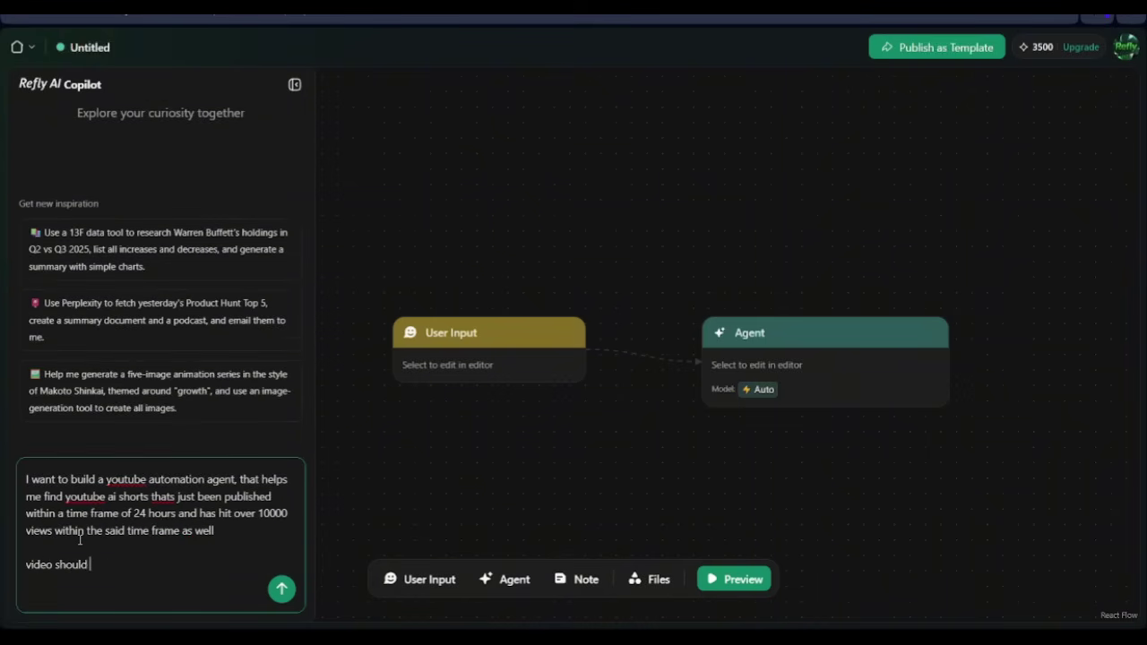
text(not be longer than 24 hours of posting)
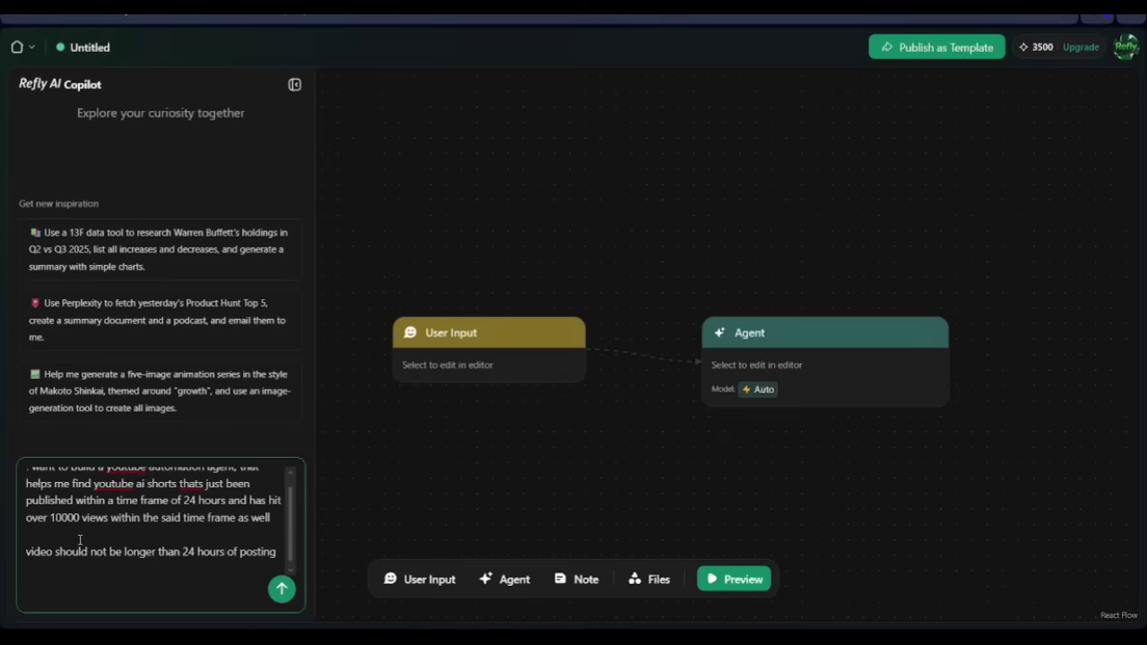
text( the view count should be determing within the 24 hour of pos)
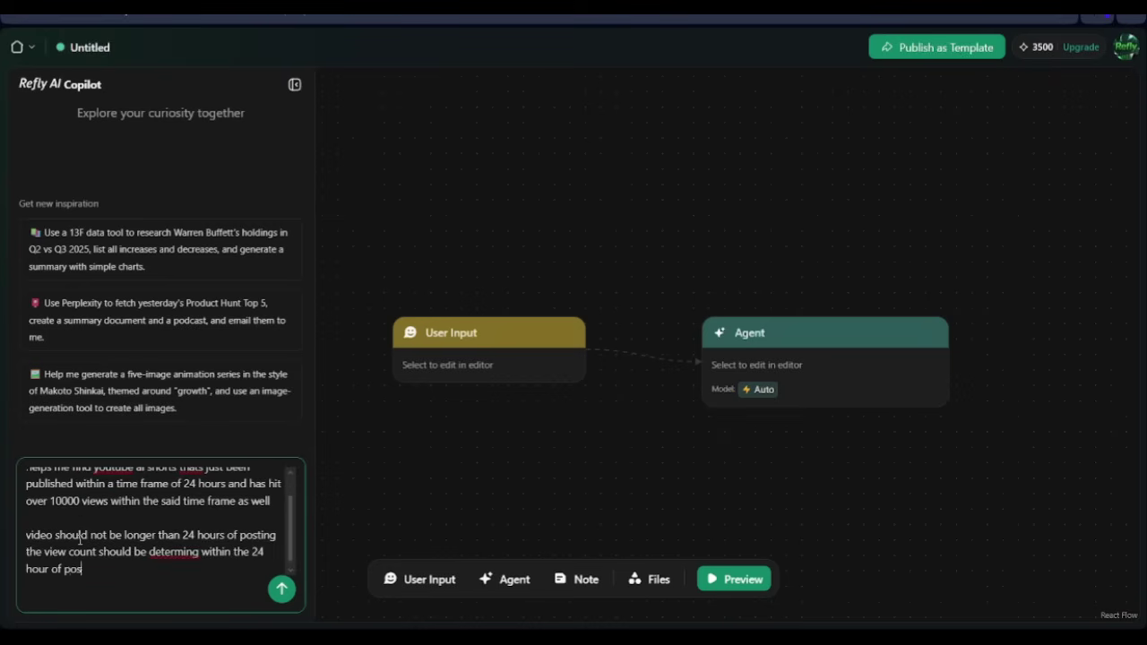
text(ting)
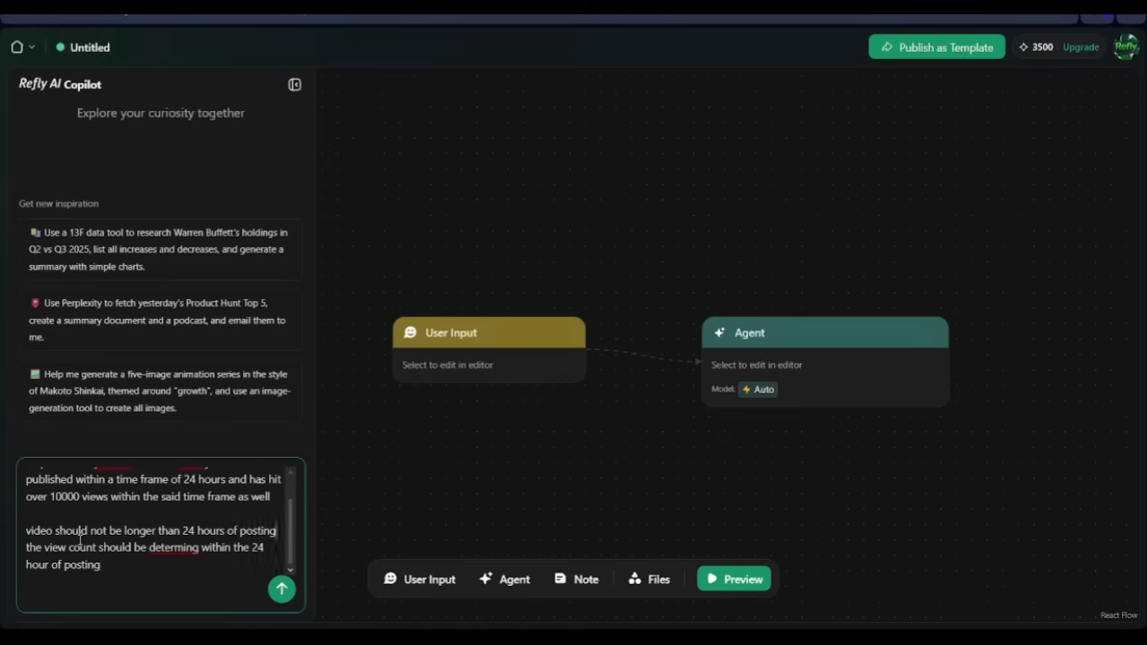
text(, meaning no video thats older than 1 day, or)
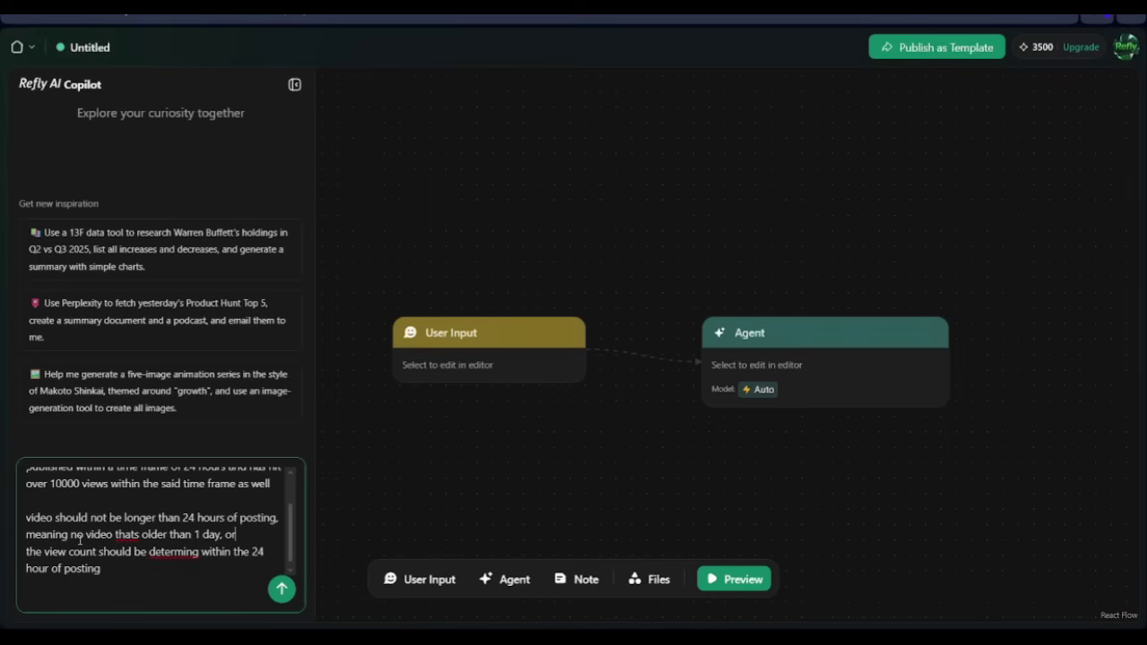
key(BackSpace)
key(BackSpace)
key(BackSpace)
text(f being posted s)
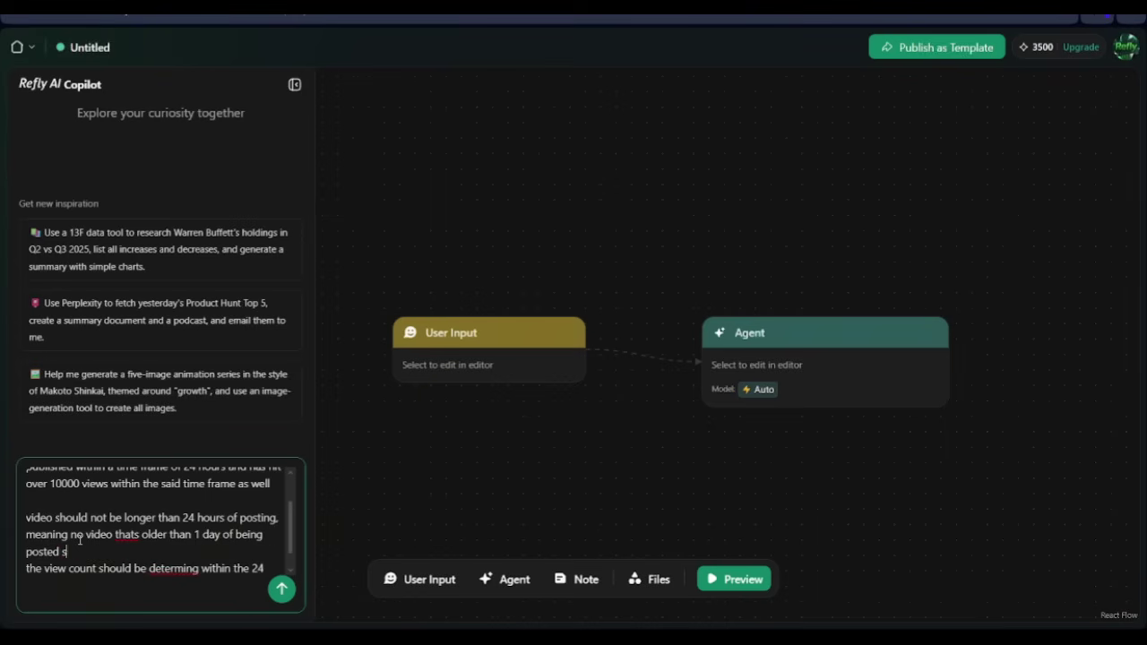
text(hould be added to the list)
key(Return)
key(Return)
text(I woul)
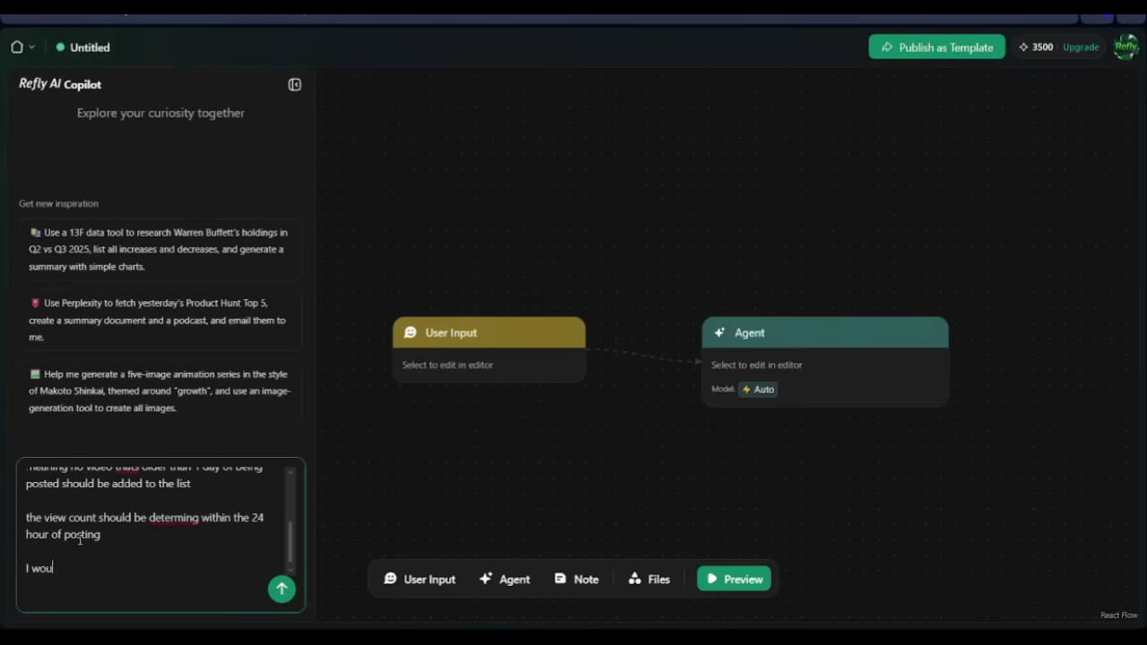
text(d love the url of the video, the video link to be )
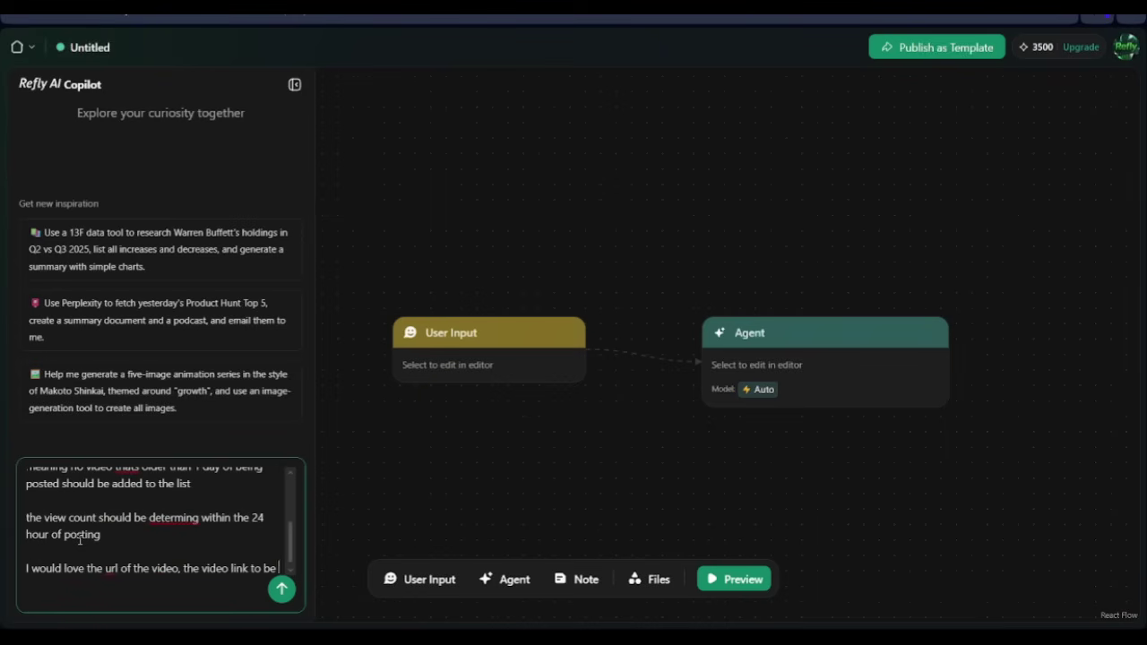
text(taken, but in the case that you are unabl)
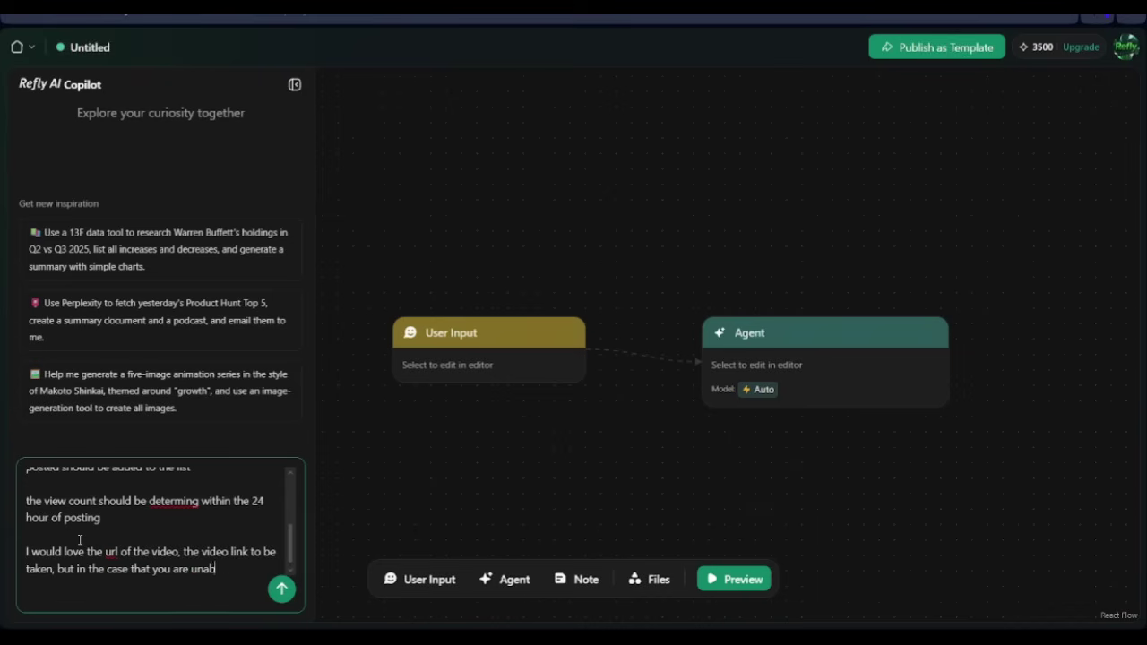
text(e to get the url, then get me the title and the name of the channel it is )
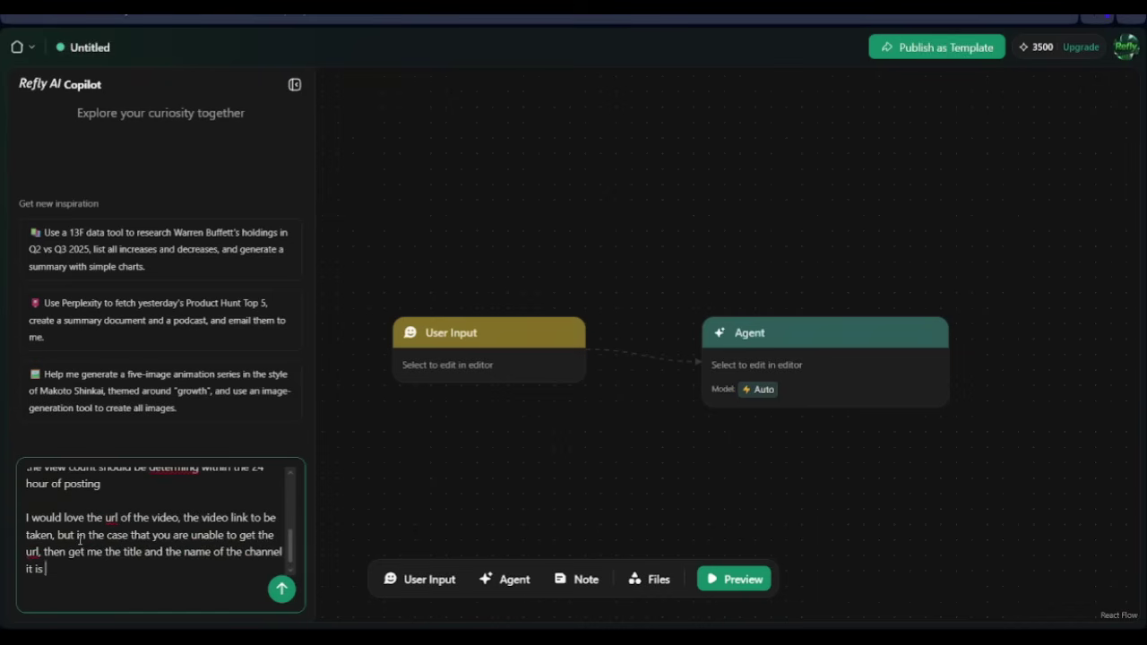
text(being posted on)
text(of the video)
key(Return)
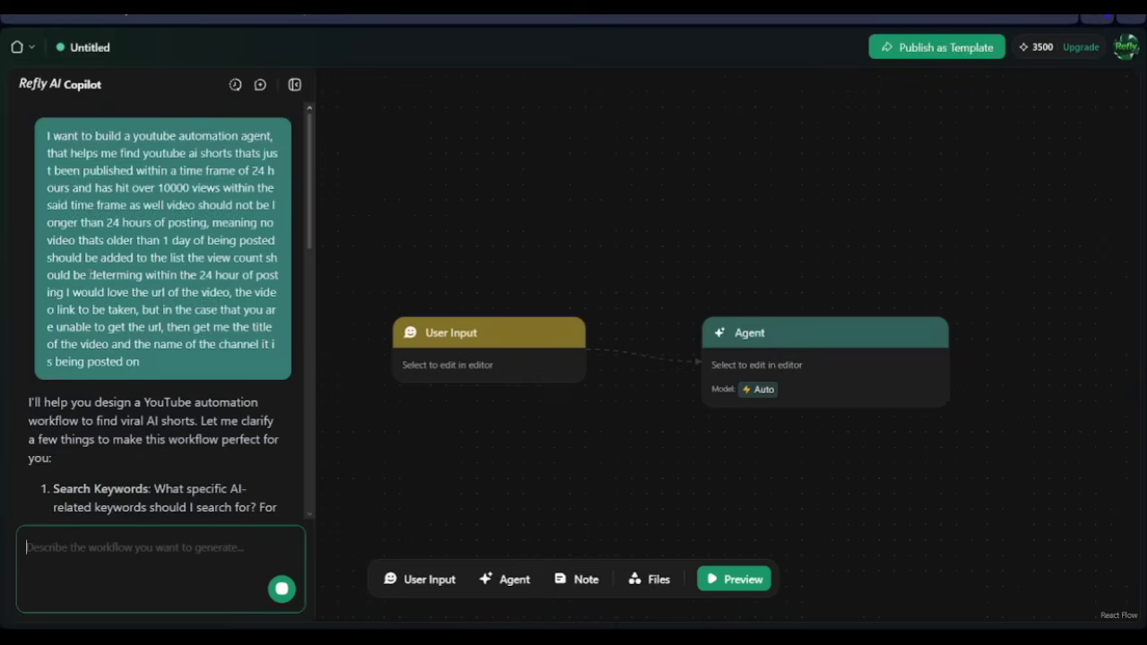
Begin numbered answers to the Copilot's questions, choosing email delivery
scroll(90, 275, down, 2)
scroll(83, 167, down, 2)
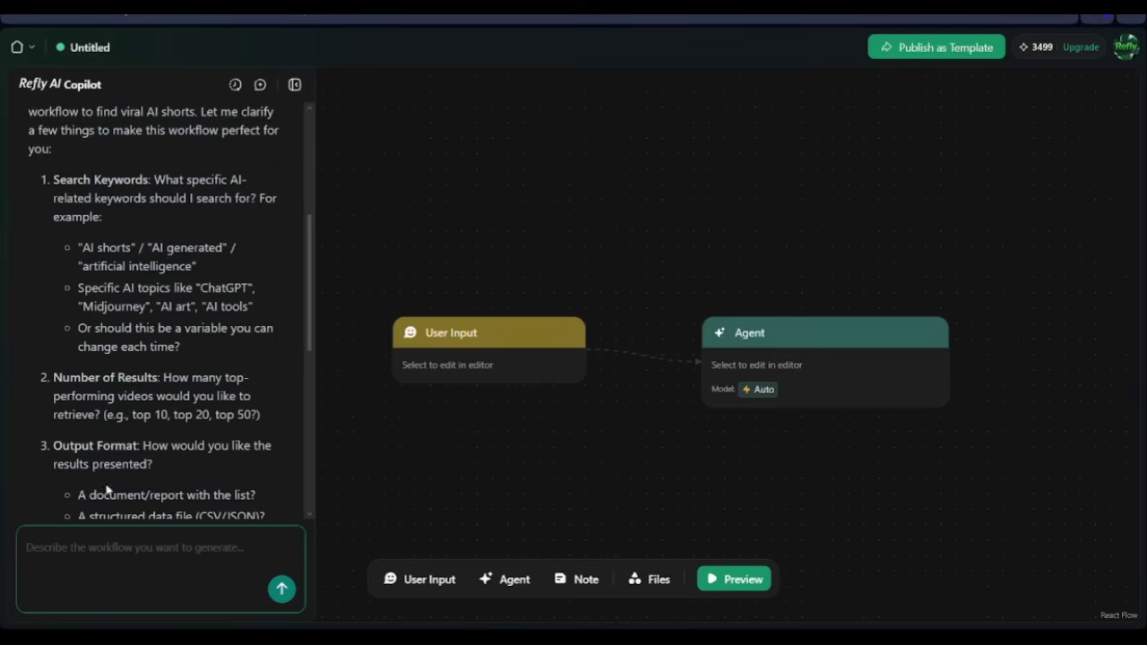
click(82, 547)
text(1. s)
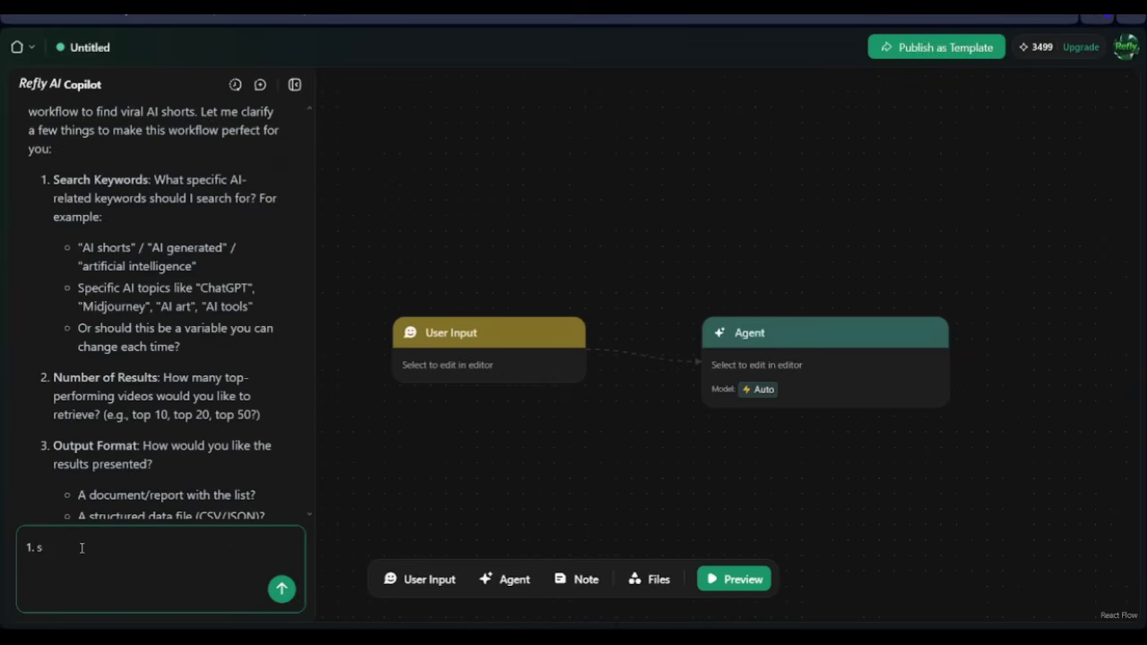
text(email)
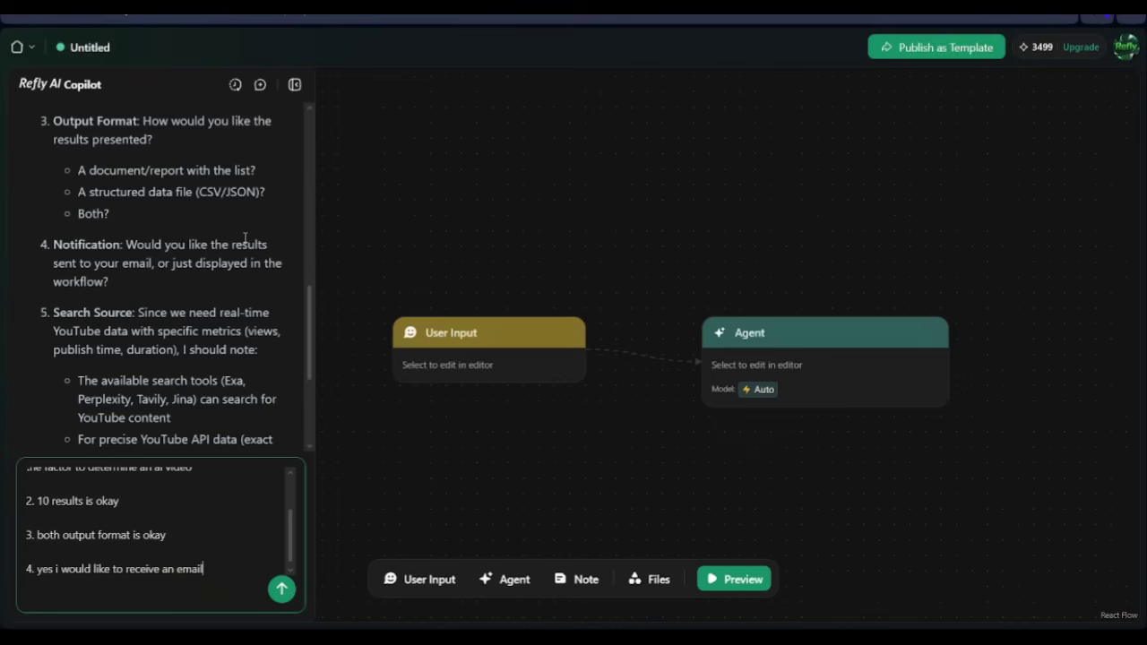
scroll(245, 238, down, 2)
key(shift+Return)
key(shift+Return)
text(5.)
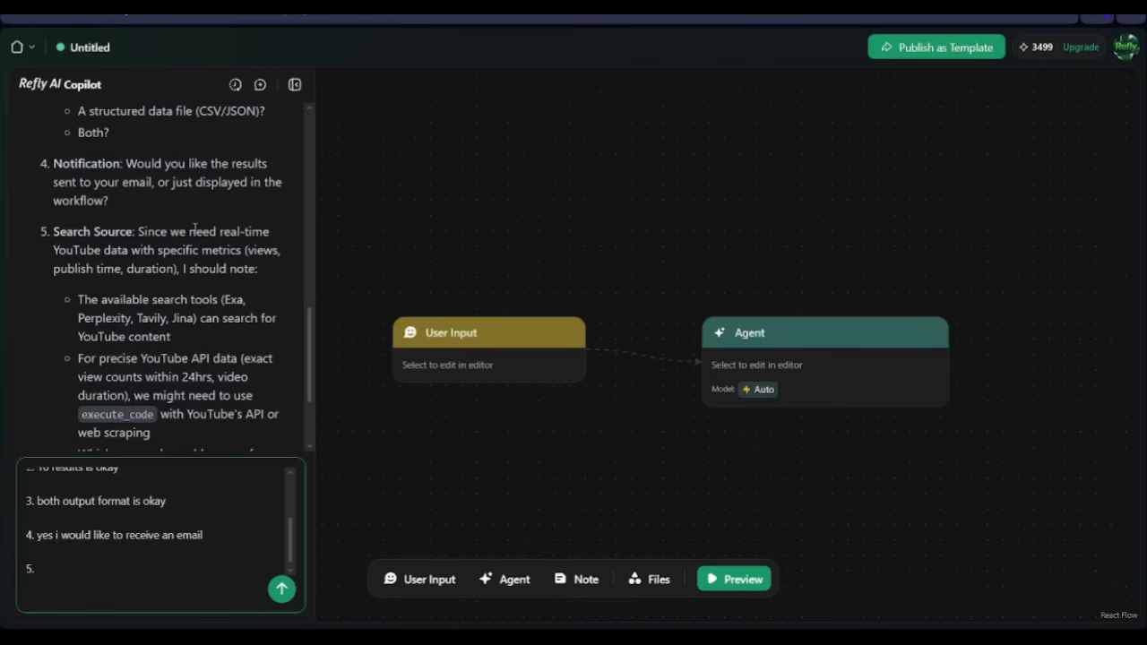
Require that all tools used be free and need no subscription
scroll(194, 229, down, 1)
scroll(236, 278, down, 1)
scroll(236, 278, down, 1)
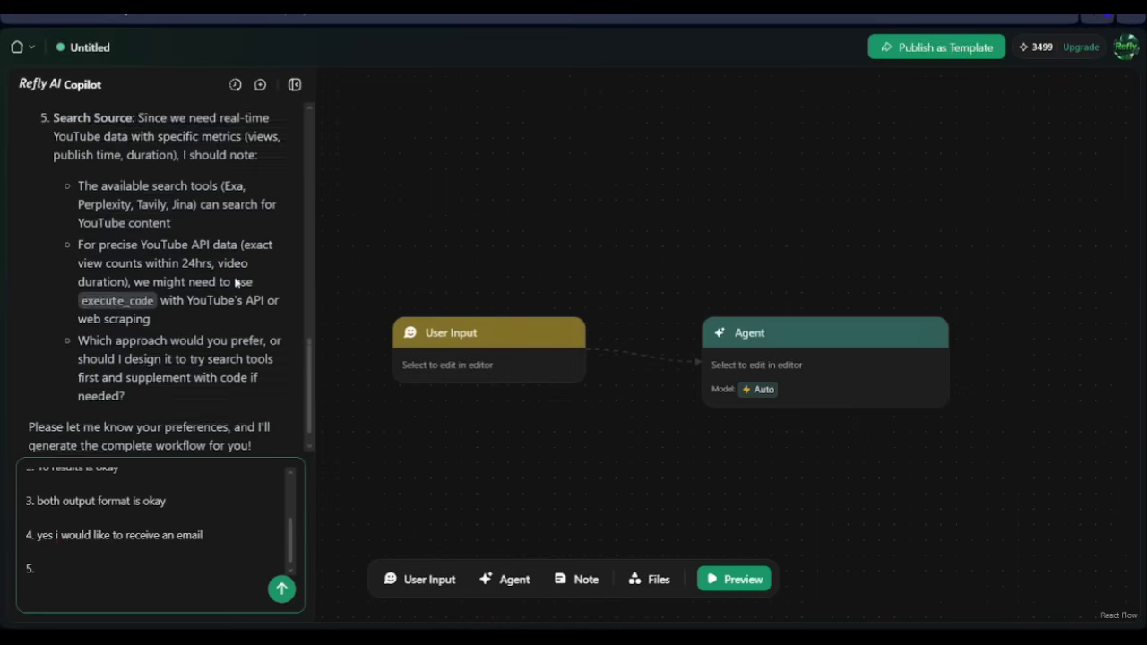
scroll(236, 278, down, 1)
text(make sure all )
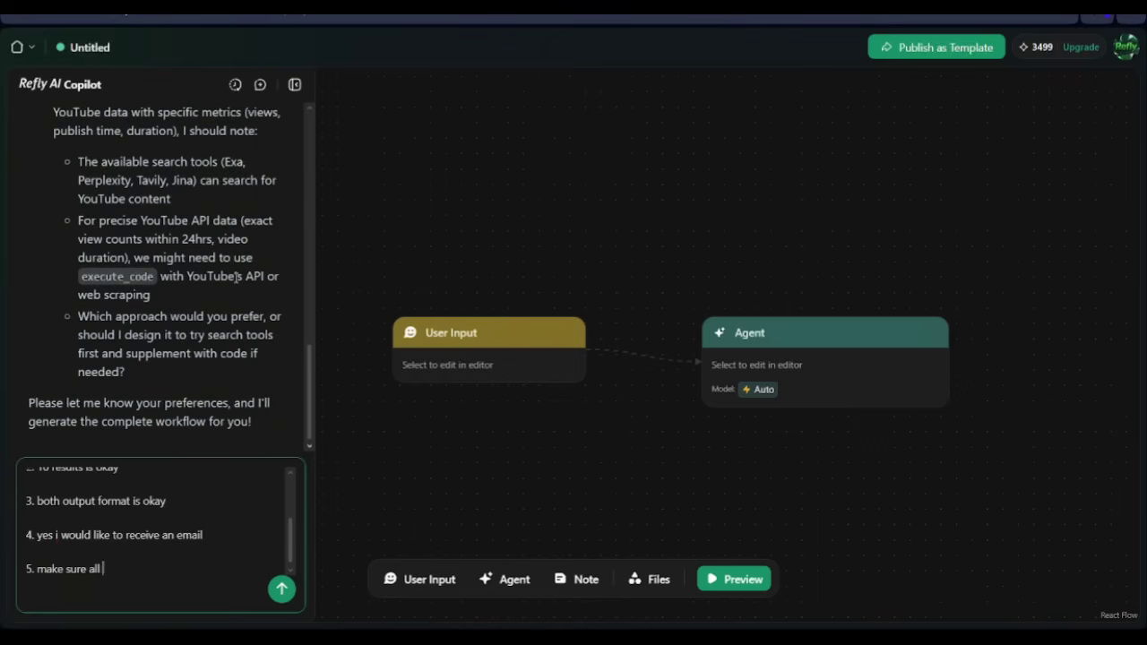
text(the tools needed are free tools)
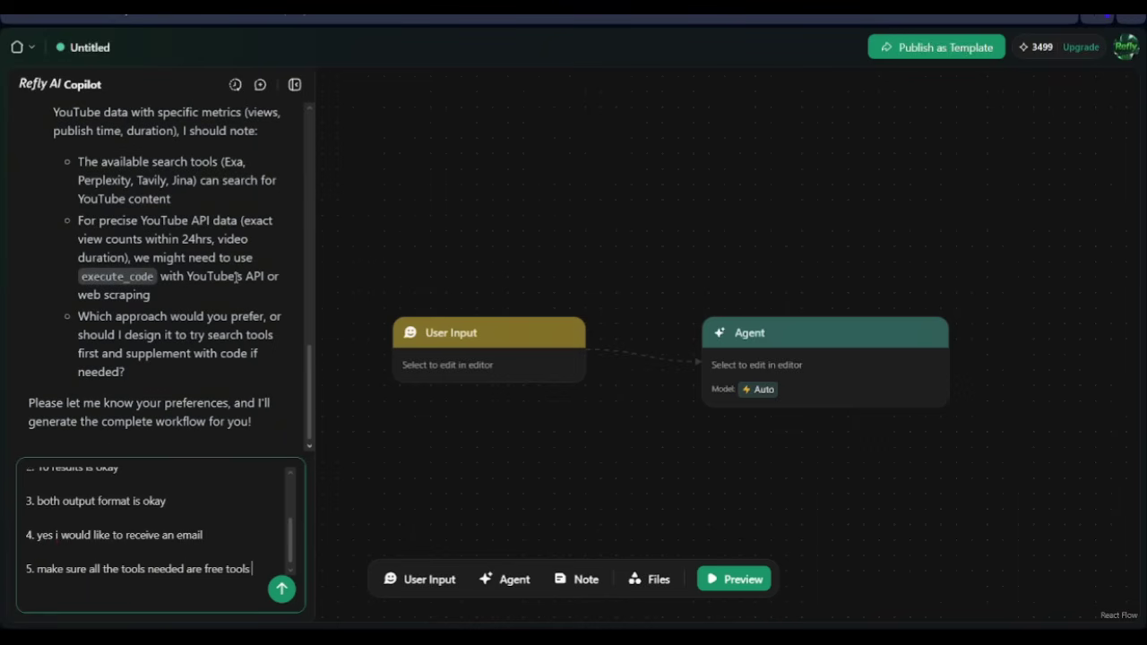
text( that do not need subscription)
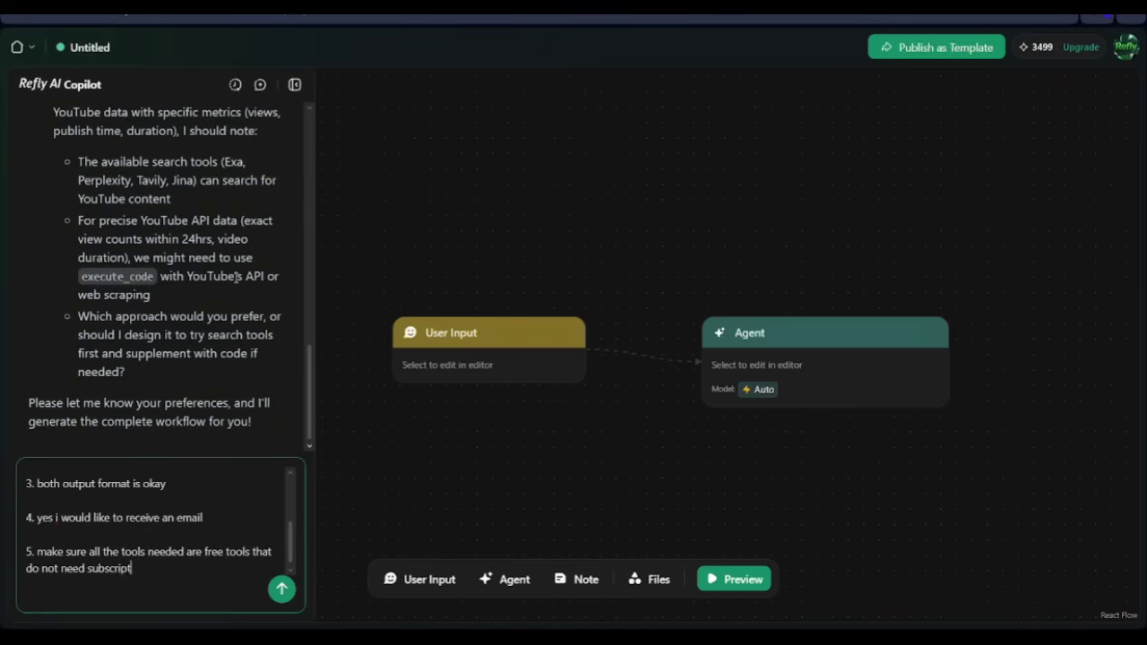
text(, and can actually p)
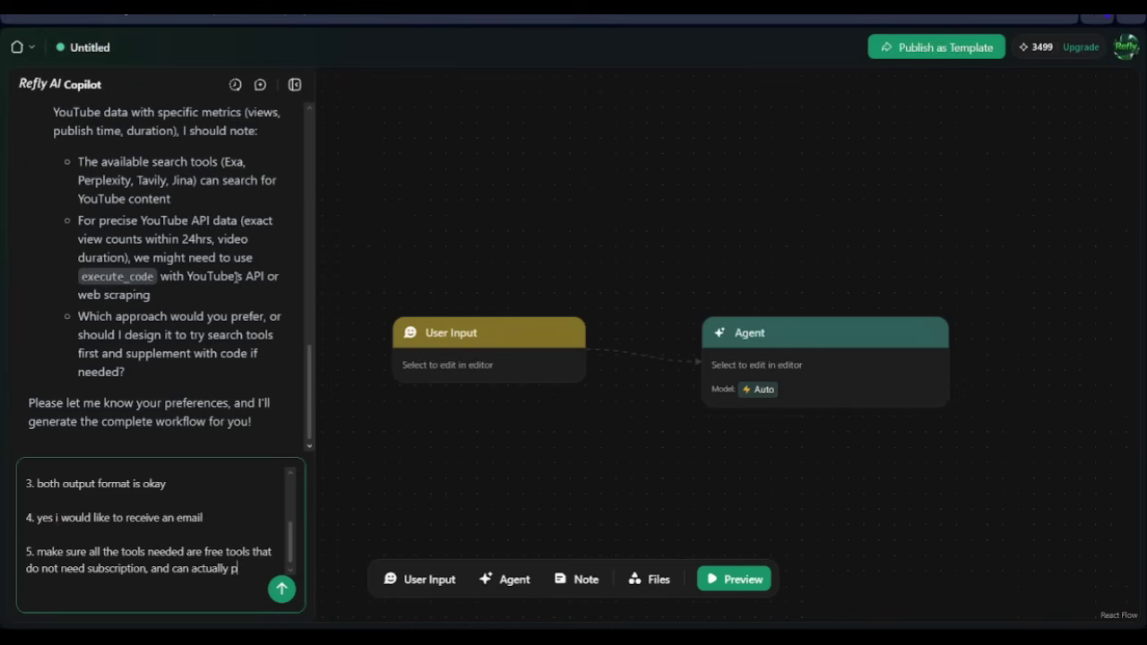
text(ull off the o)
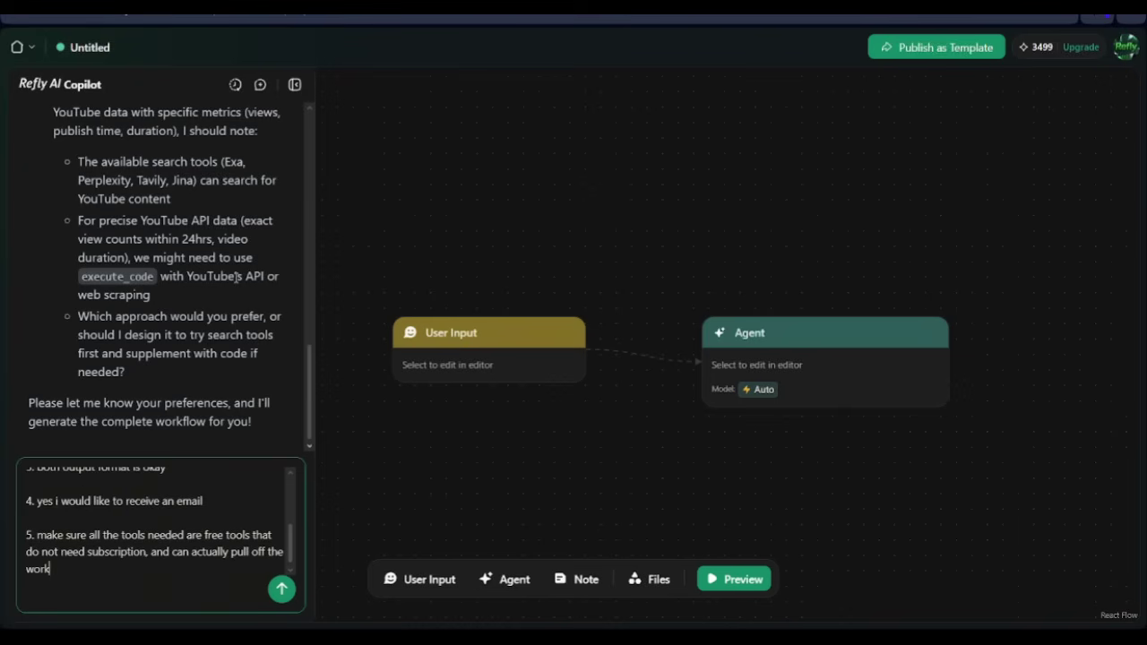
Send the answers and read the Copilot's reply offering Options A, B and C
key(Return)
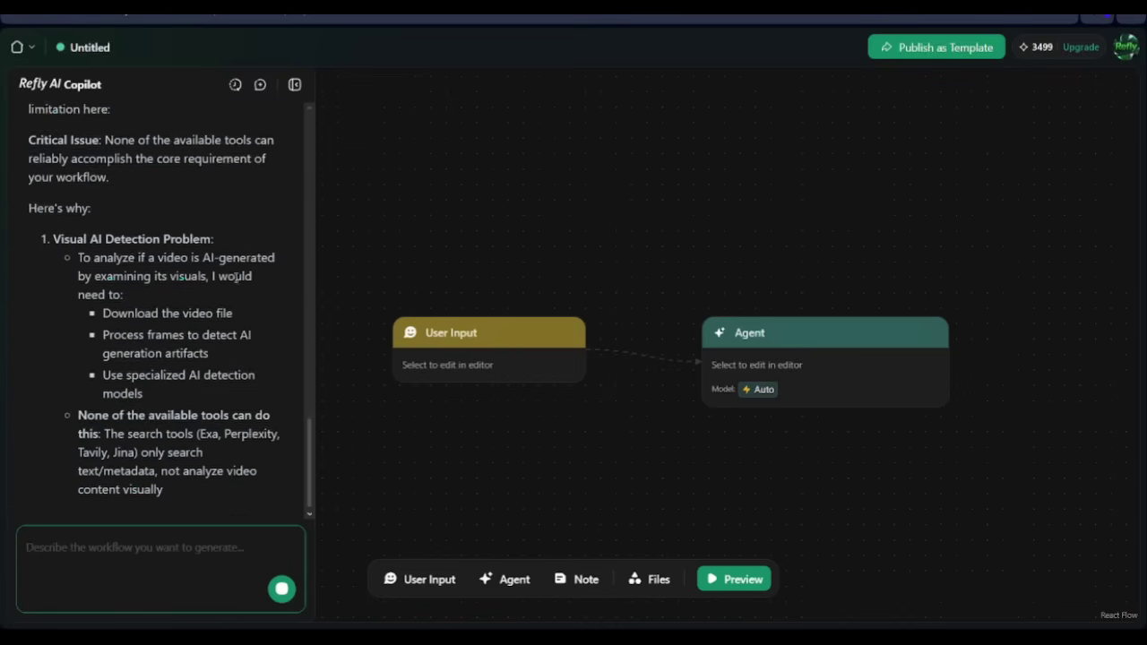
scroll(156, 237, up, 5)
scroll(156, 237, up, 2)
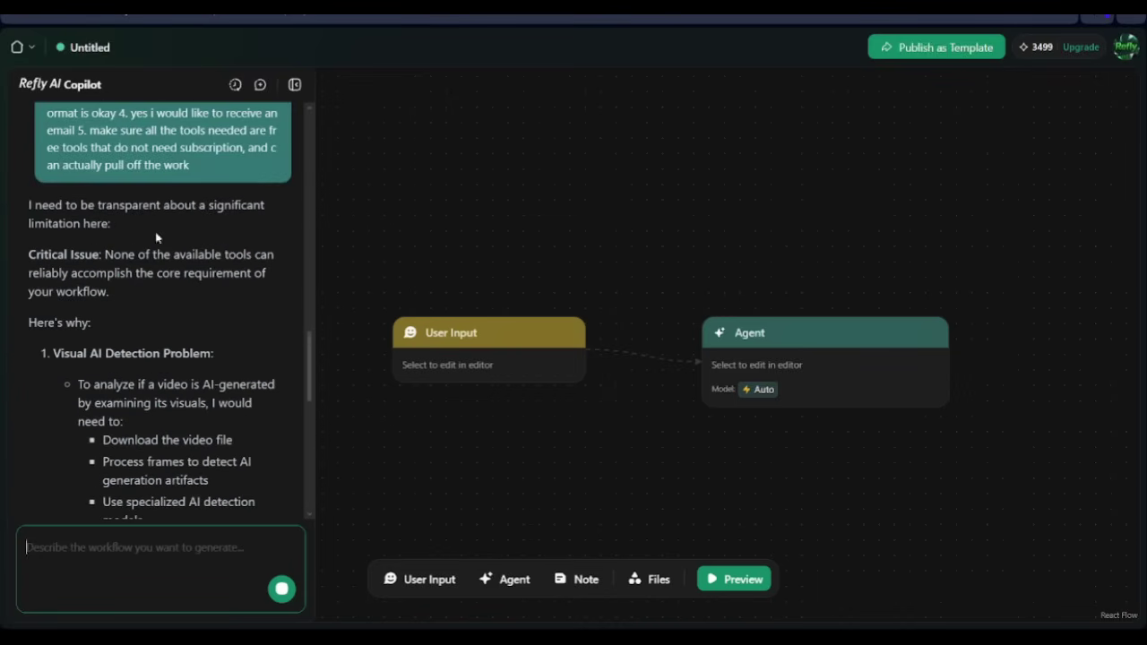
scroll(211, 255, down, 1)
scroll(159, 237, down, 2)
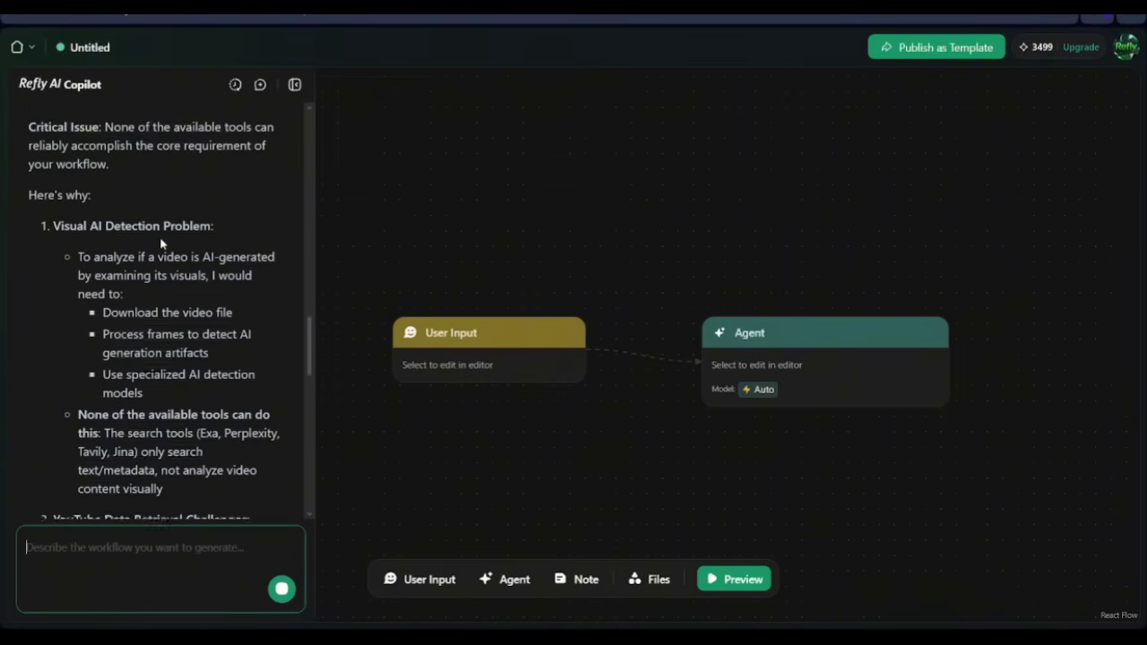
scroll(166, 224, down, 1)
scroll(201, 192, down, 1)
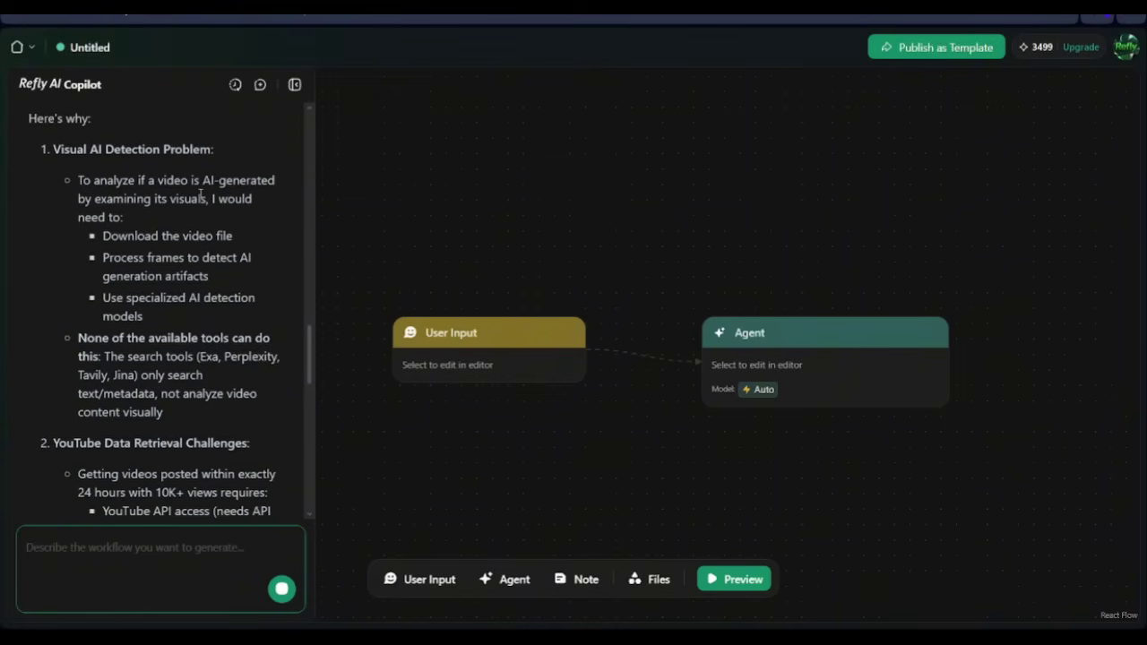
scroll(172, 224, down, 1)
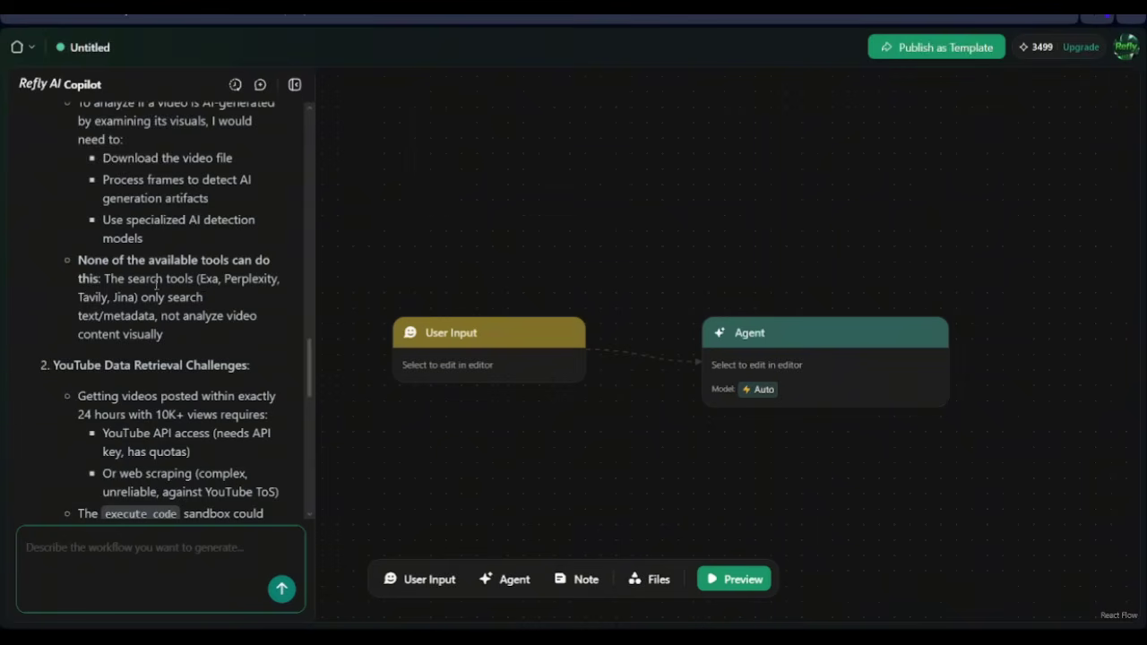
scroll(175, 206, down, 1)
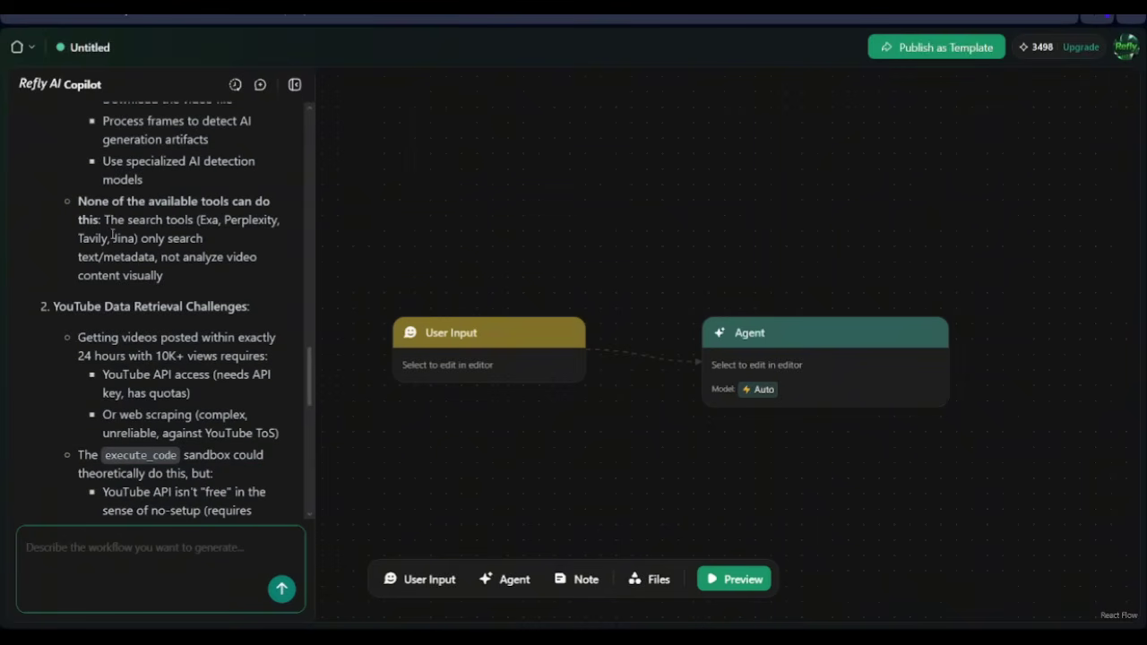
scroll(178, 244, down, 2)
scroll(178, 243, down, 1)
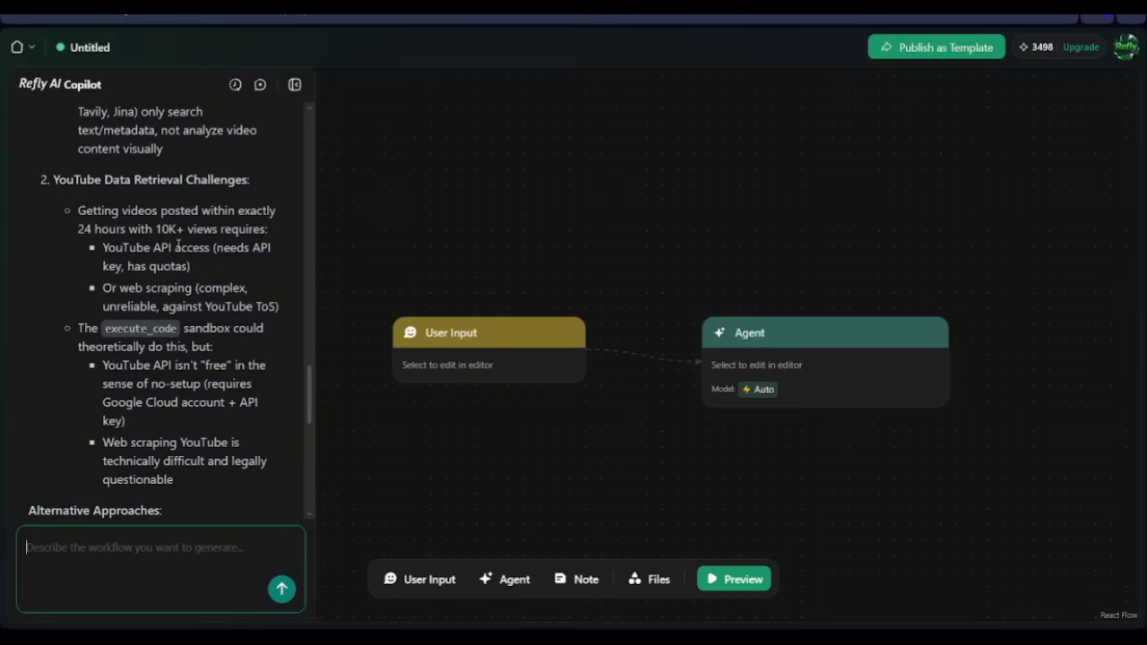
scroll(169, 253, down, 1)
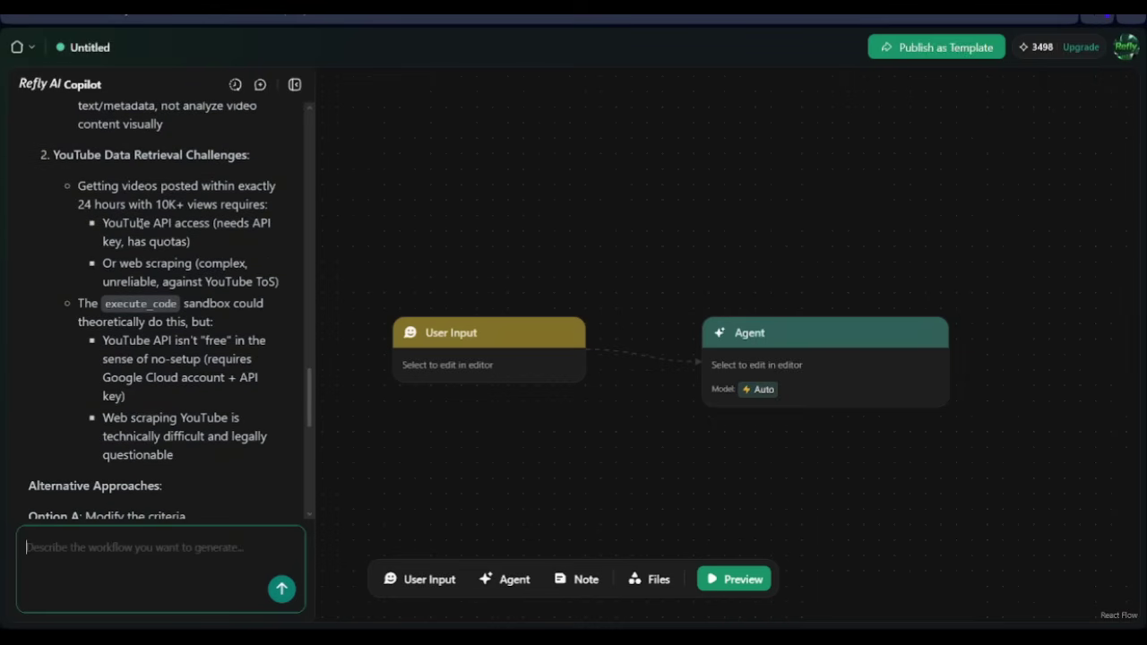
scroll(213, 284, down, 1)
scroll(161, 269, down, 1)
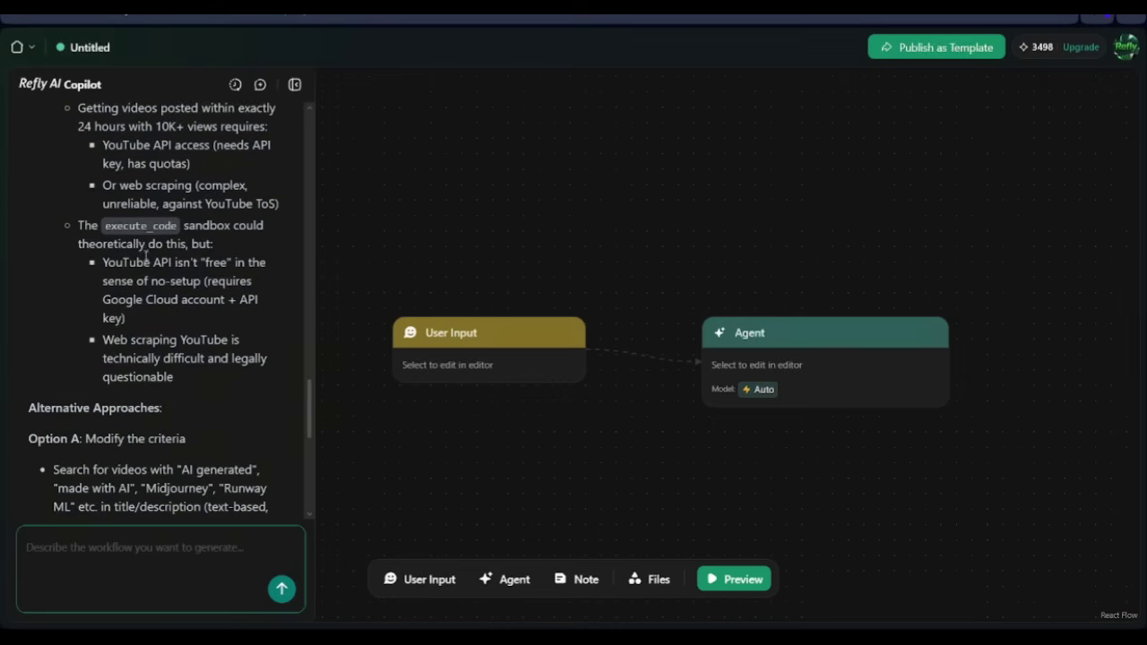
scroll(196, 391, down, 3)
scroll(96, 333, down, 1)
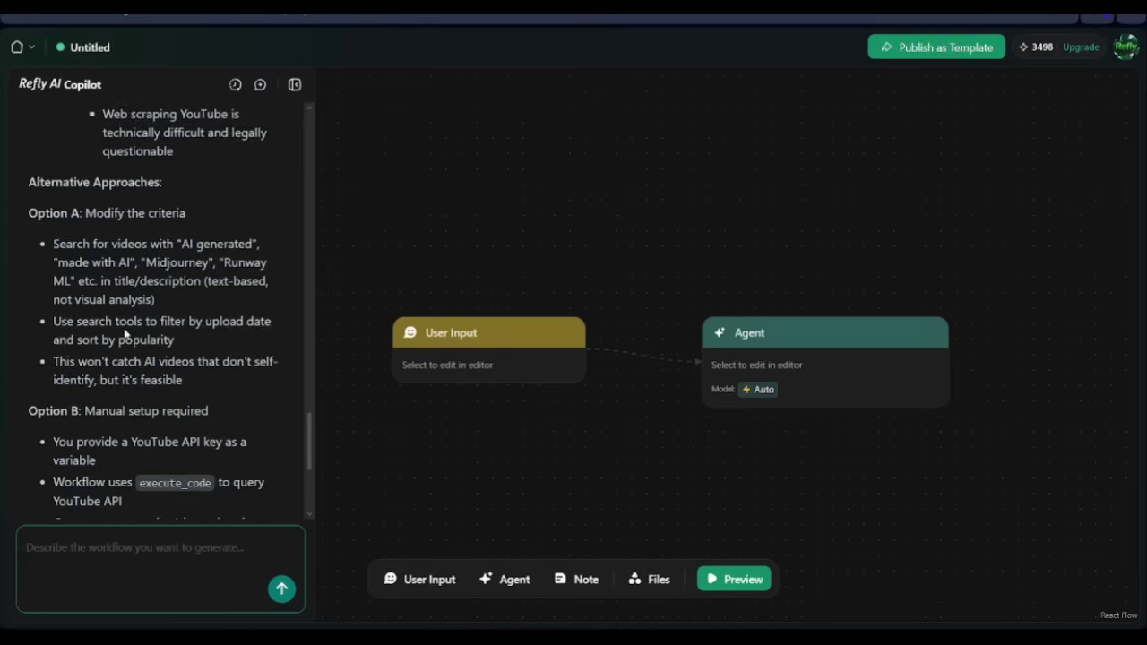
scroll(125, 333, down, 2)
scroll(125, 332, down, 1)
scroll(125, 330, up, 2)
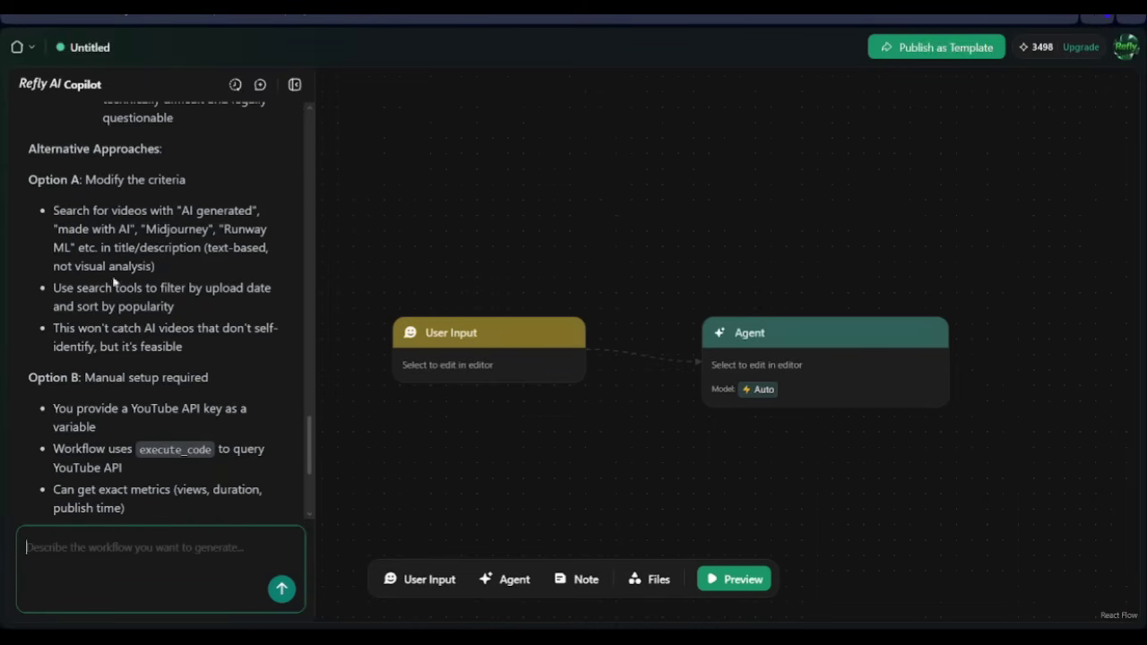
scroll(114, 284, down, 1)
scroll(96, 282, down, 1)
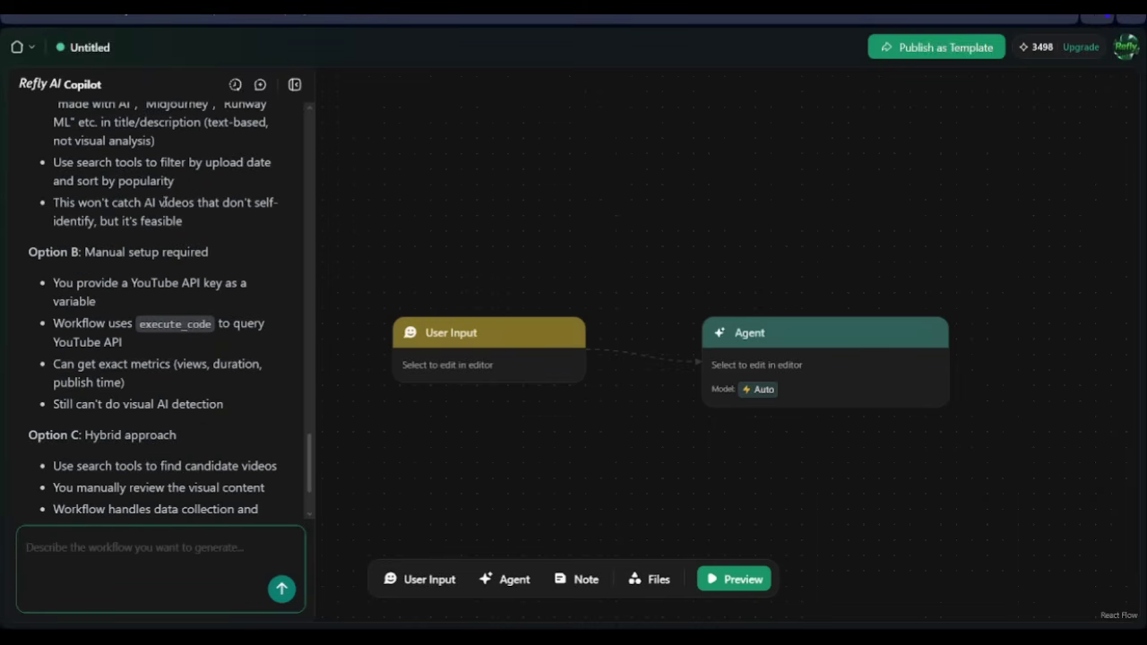
scroll(105, 245, down, 1)
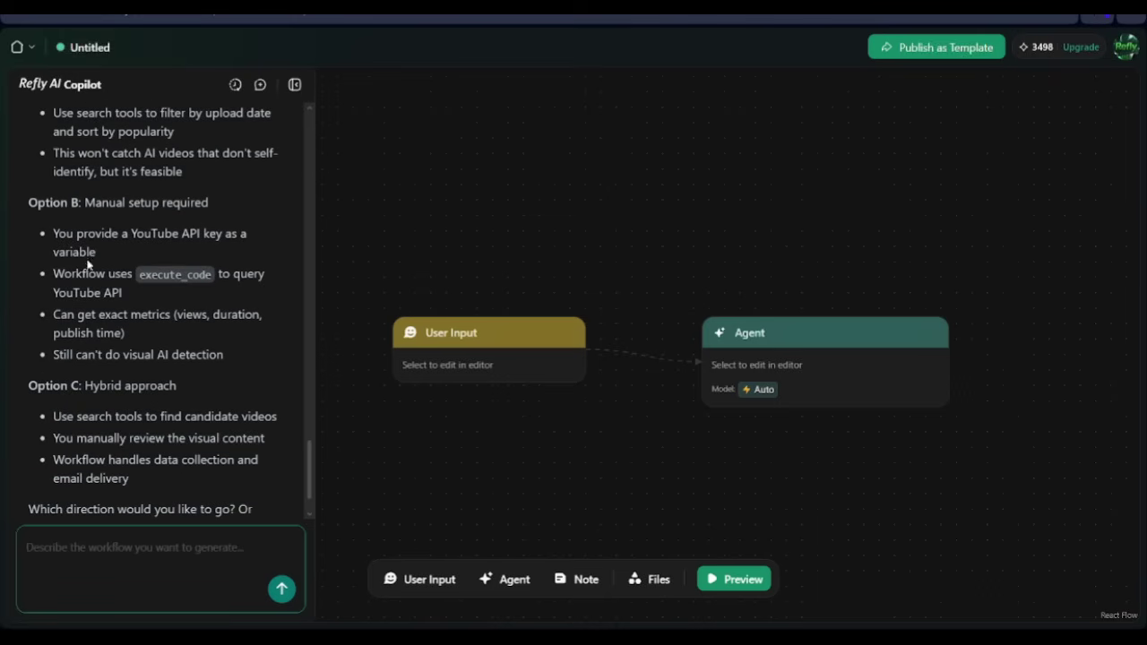
scroll(79, 246, down, 1)
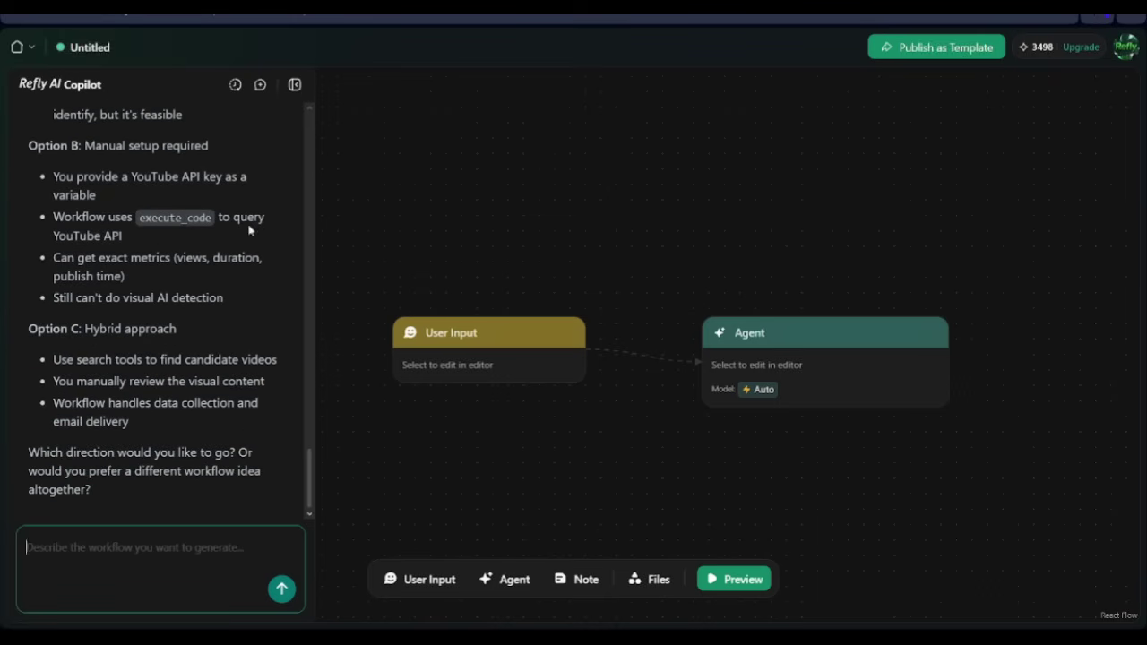
scroll(115, 251, down, 1)
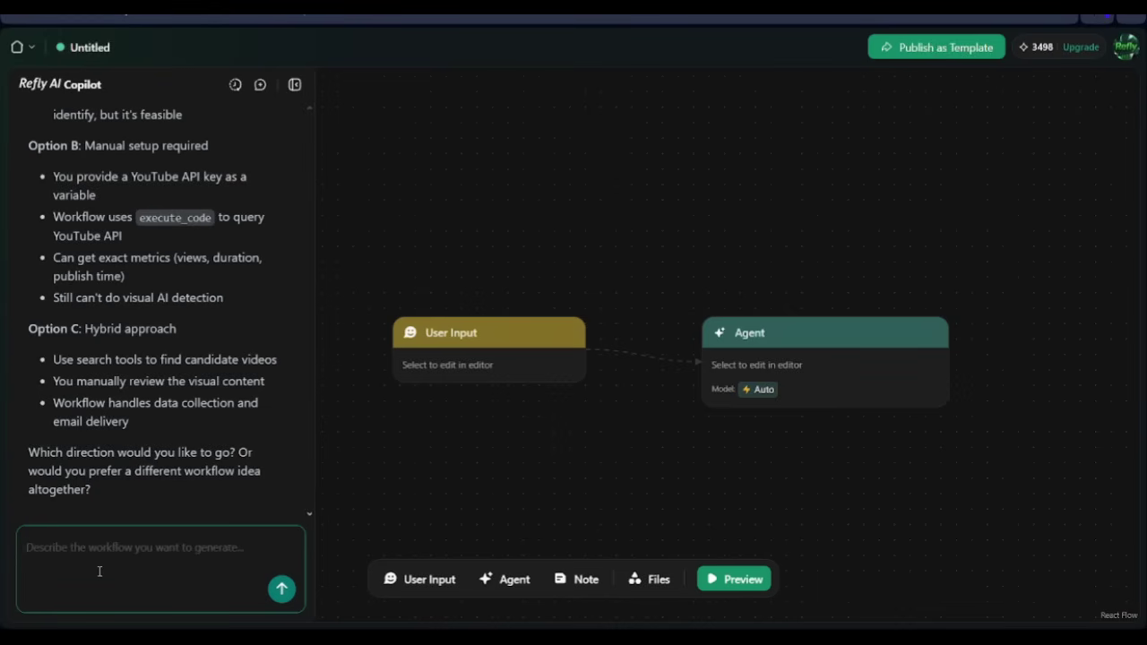
Choose Option A and review the Copilot's six-step workflow plan down to the Approve button
text(option a is o)
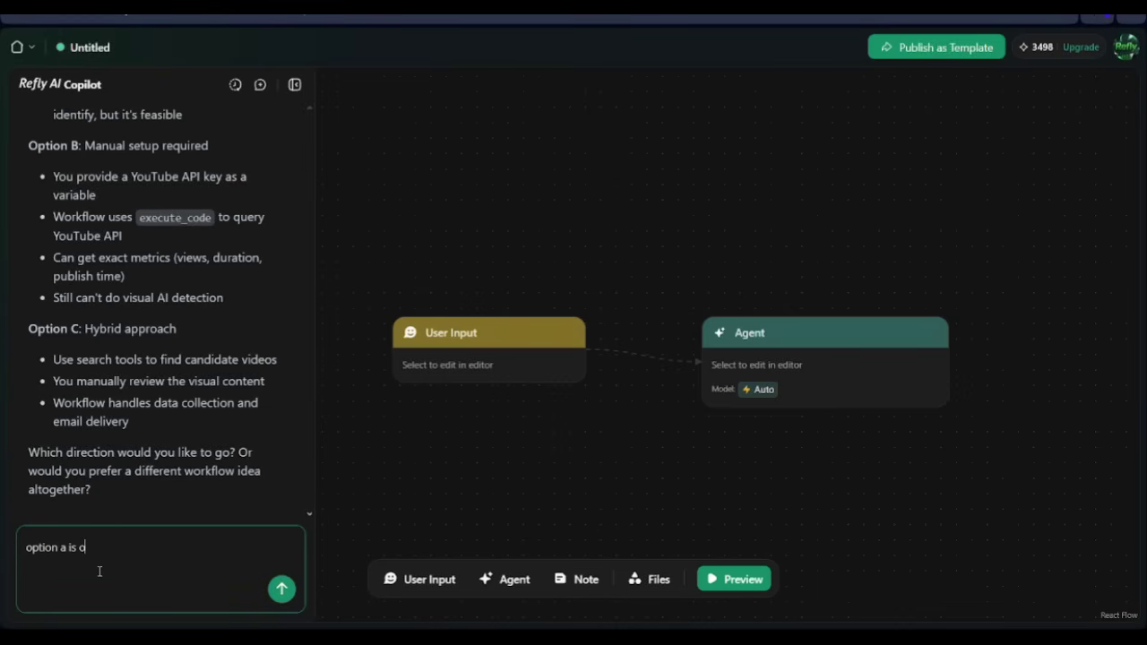
text(kay)
key(Return)
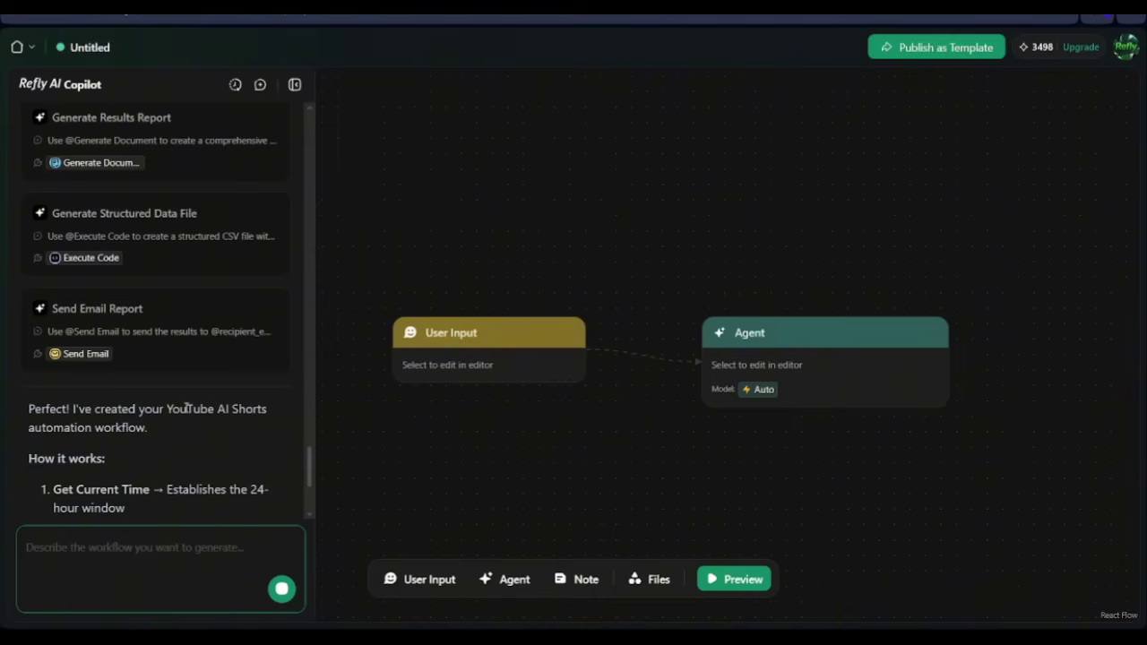
scroll(173, 272, up, 3)
scroll(173, 271, up, 3)
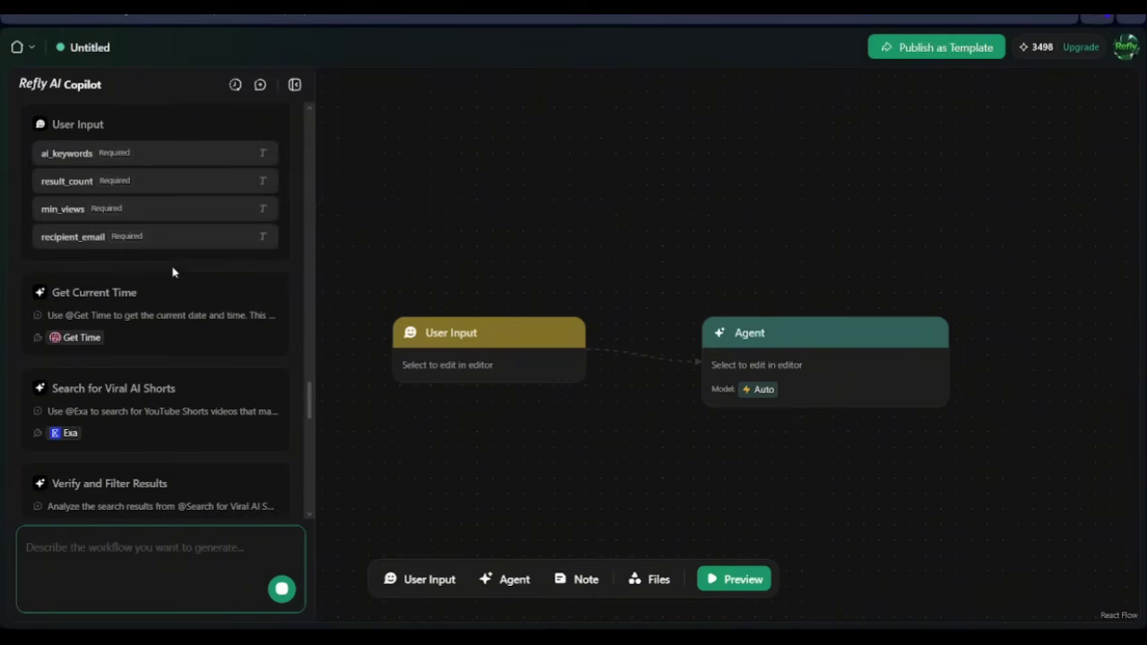
scroll(173, 272, down, 1)
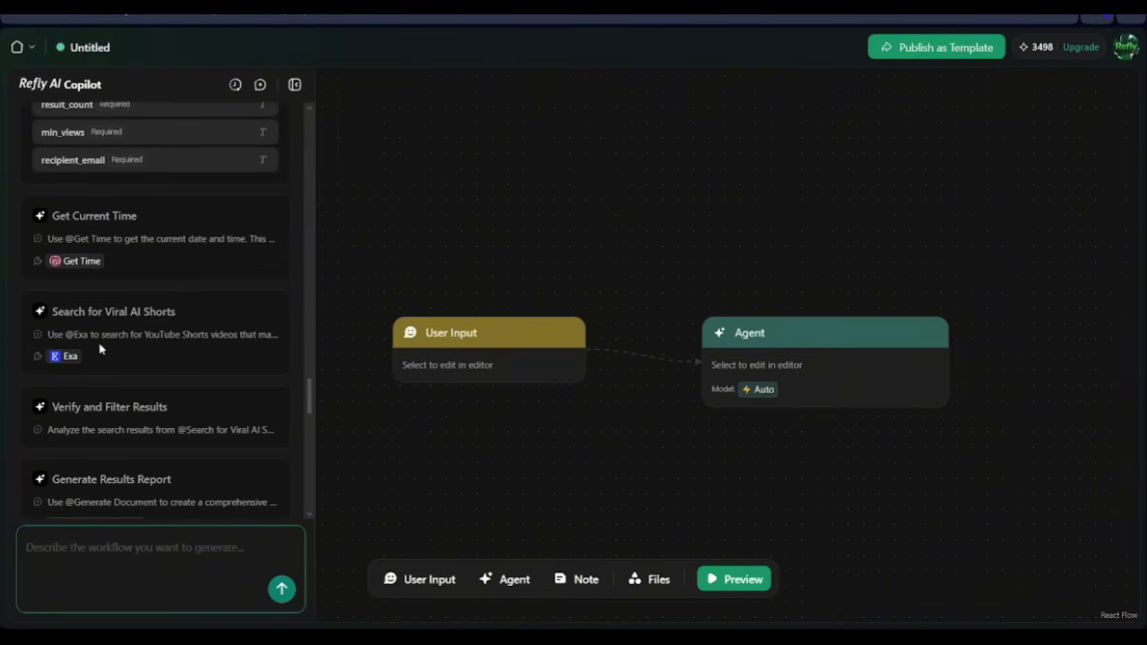
scroll(130, 483, down, 5)
scroll(128, 484, down, 2)
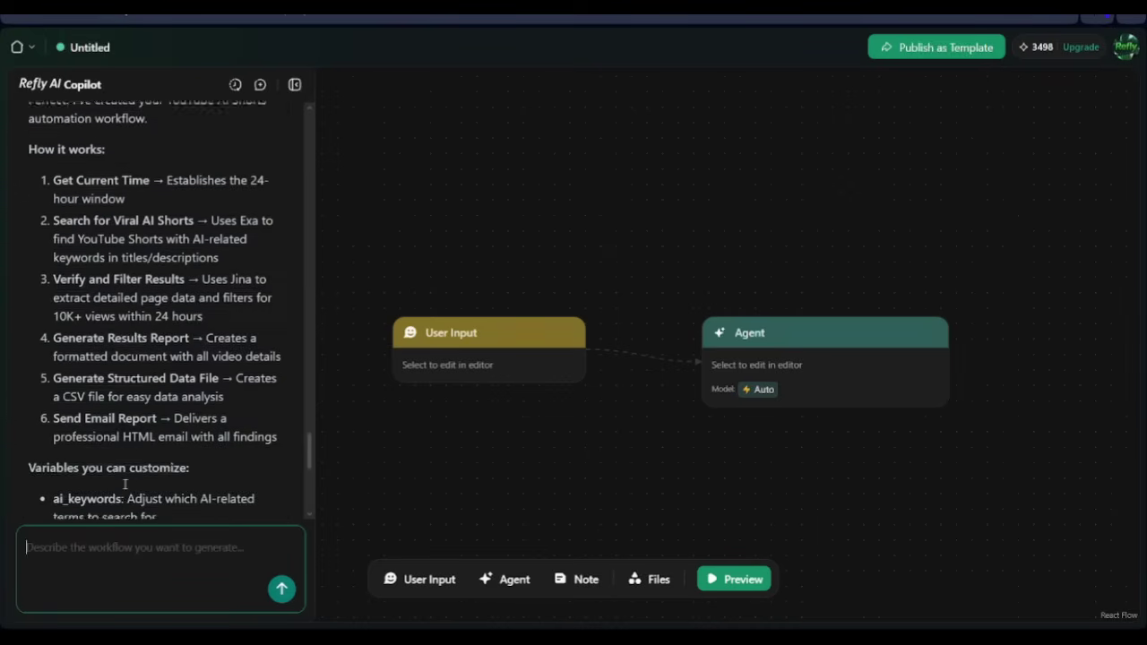
scroll(126, 485, down, 2)
scroll(125, 484, up, 2)
scroll(124, 485, up, 1)
scroll(125, 485, up, 3)
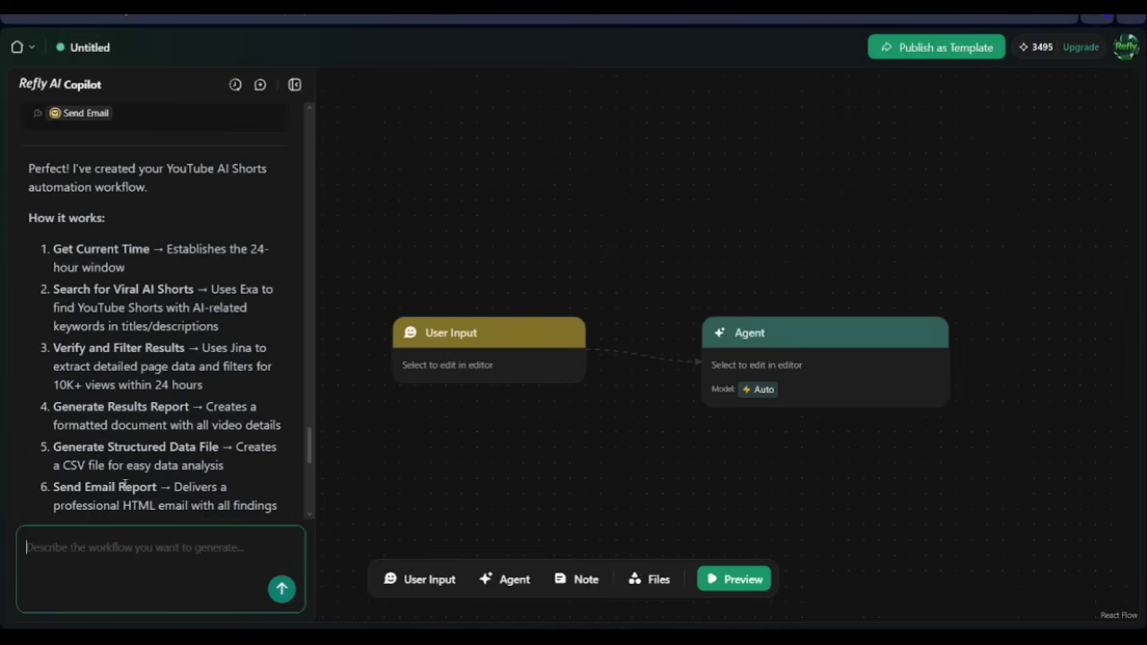
scroll(115, 258, down, 1)
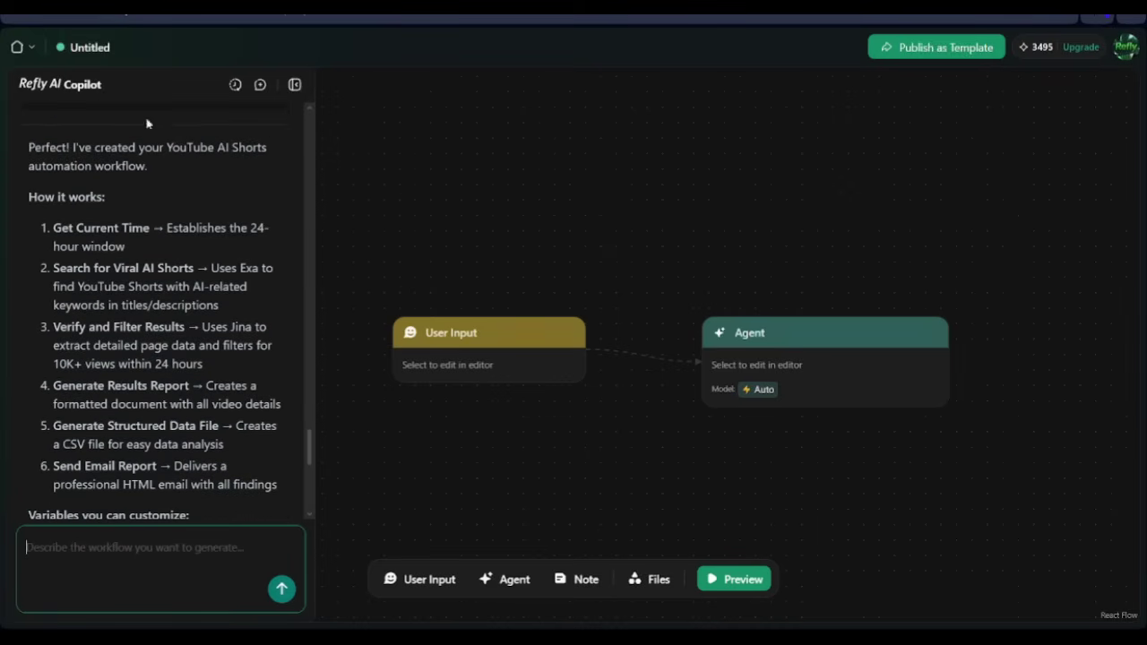
scroll(163, 320, down, 6)
scroll(160, 314, down, 1)
scroll(159, 309, down, 1)
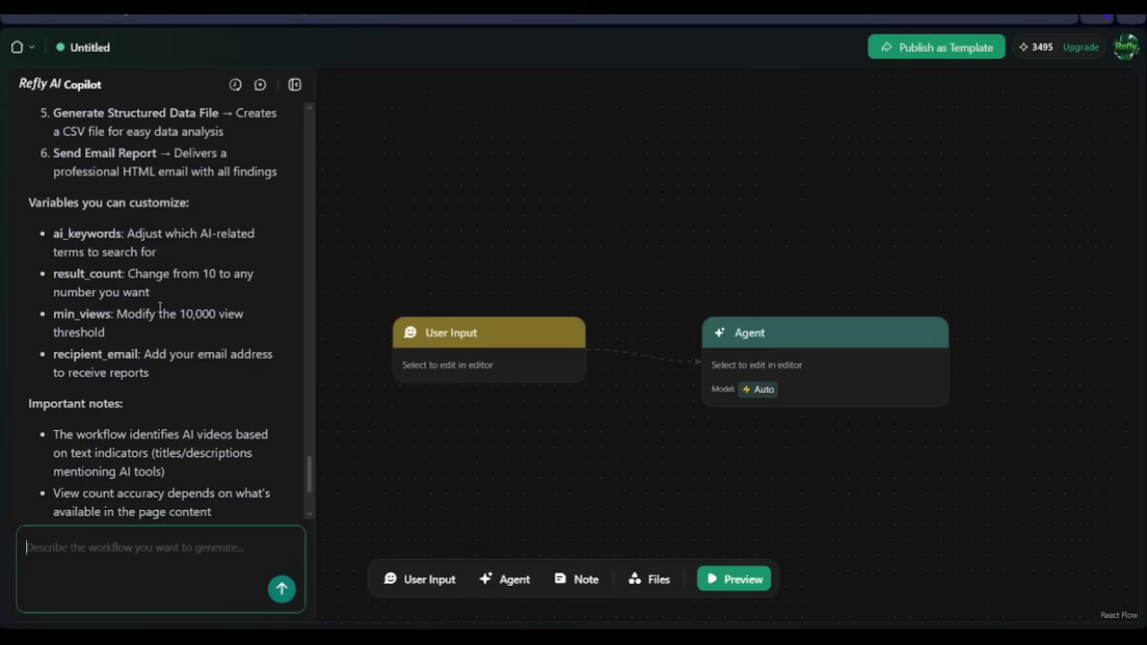
scroll(175, 382, down, 5)
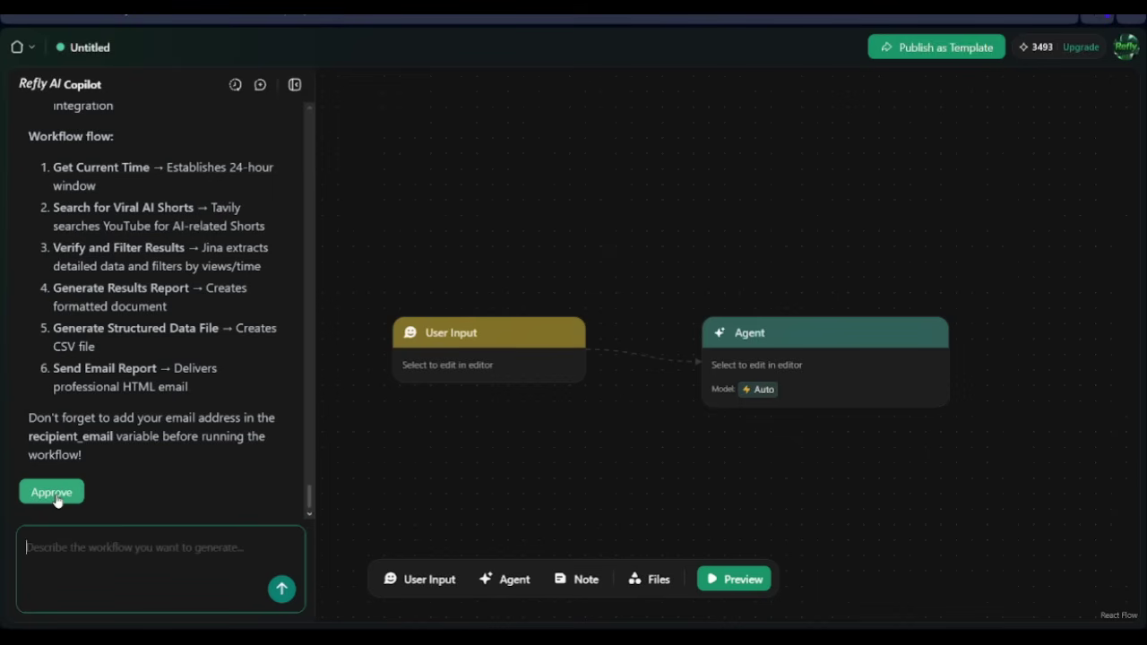
Approve the Copilot's plan and collapse the chat to see the generated canvas
click(52, 493)
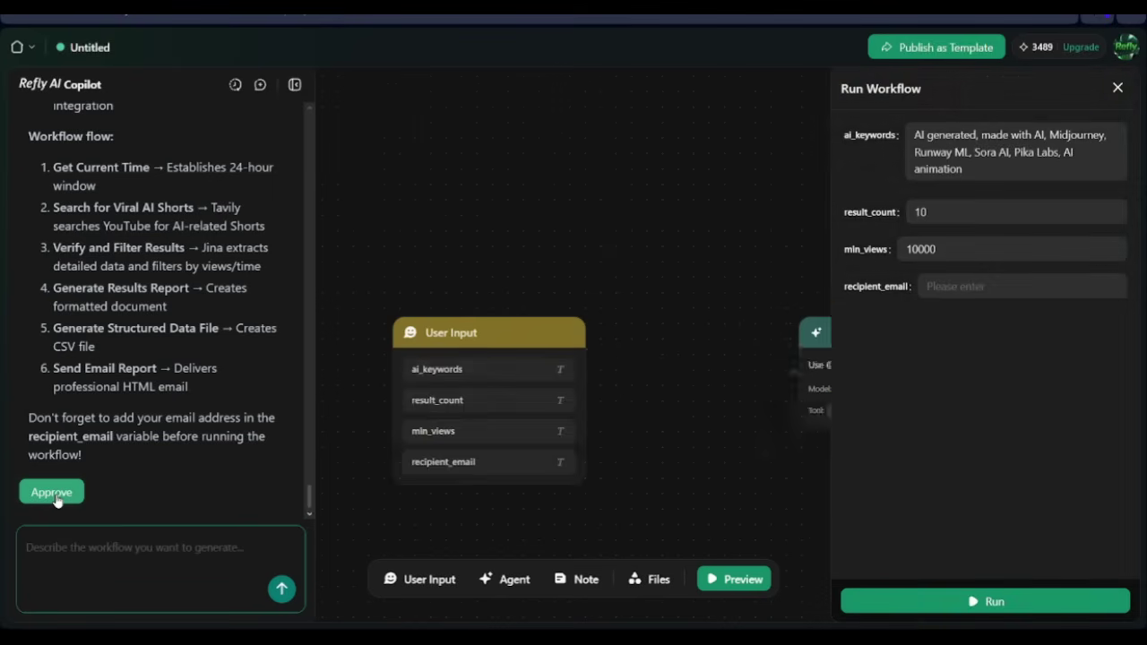
click(294, 85)
drag(540, 487, 205, 464)
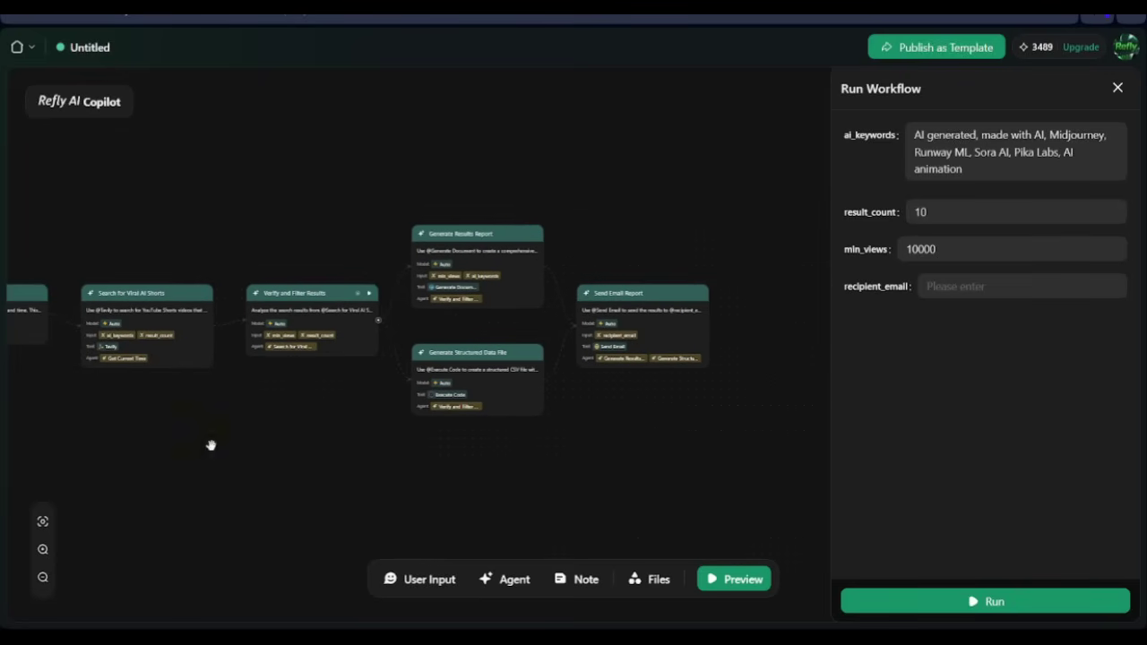
drag(210, 446, 492, 438)
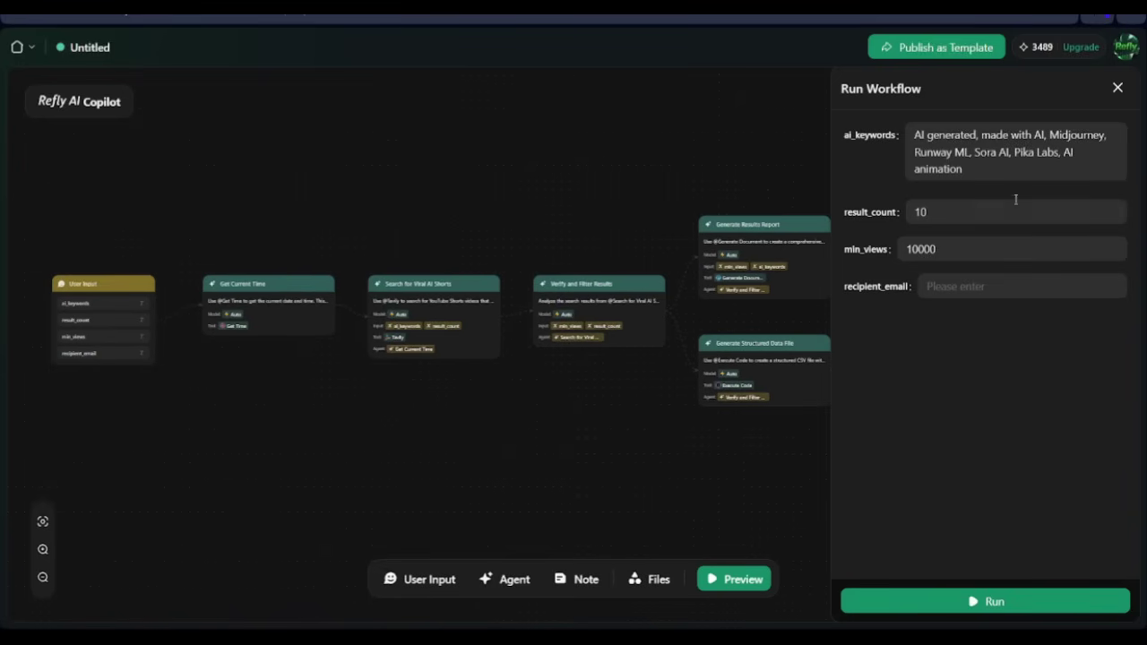
Close the Run Workflow form and inspect the nodes from User Input to Send Email Report
click(1118, 88)
scroll(417, 373, up, 3)
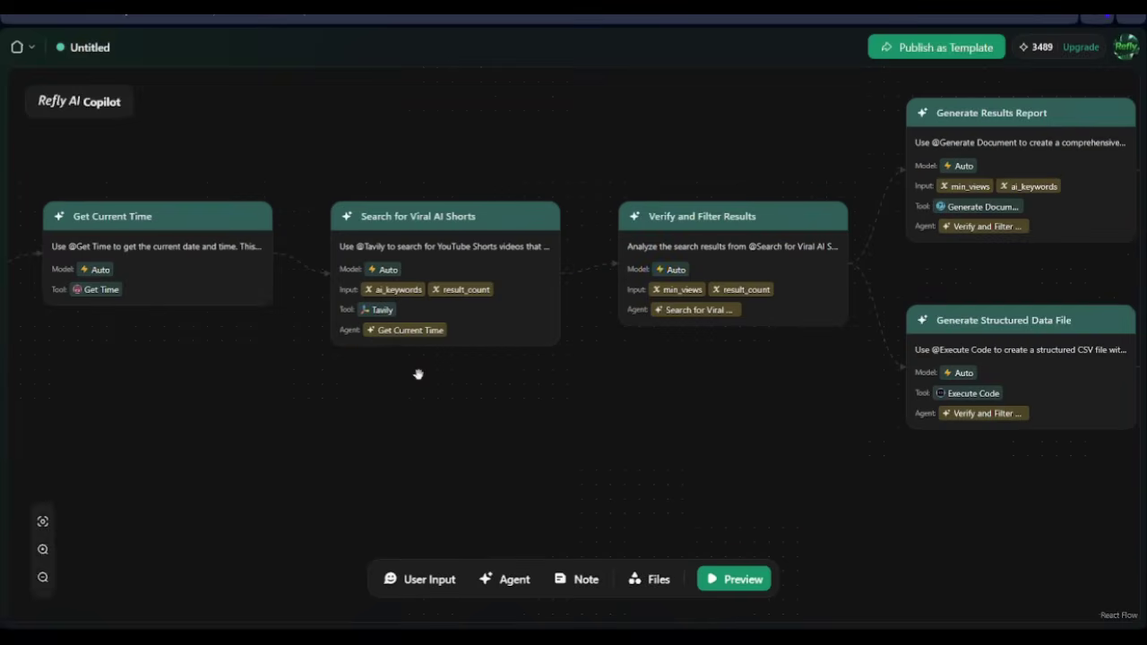
drag(206, 419, 379, 417)
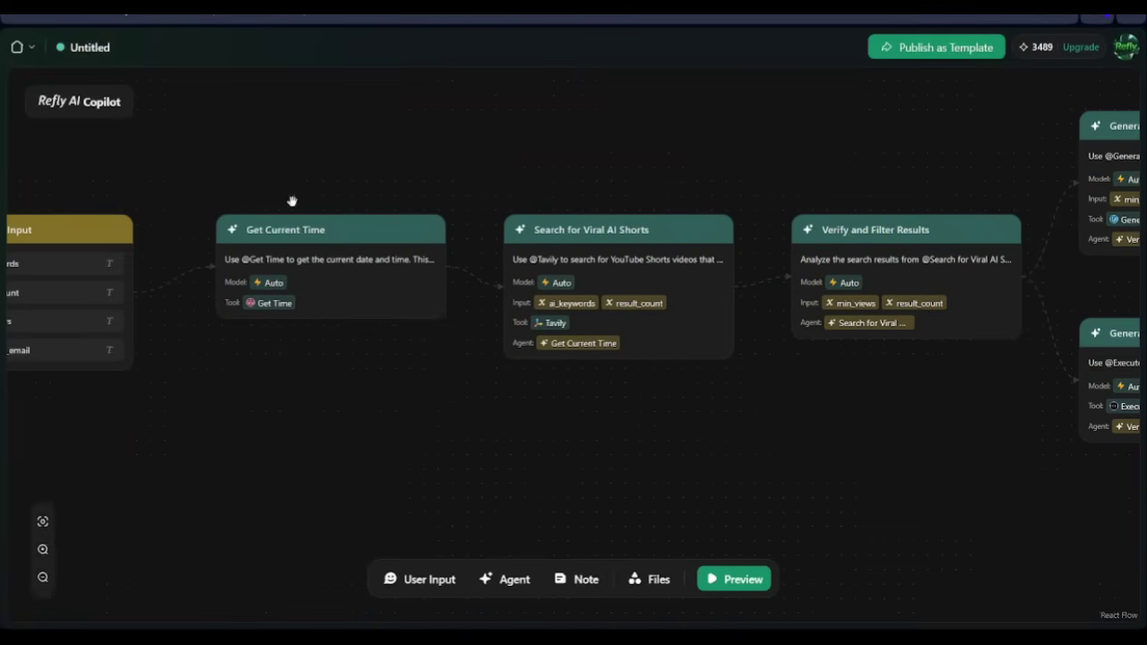
drag(681, 405, 527, 404)
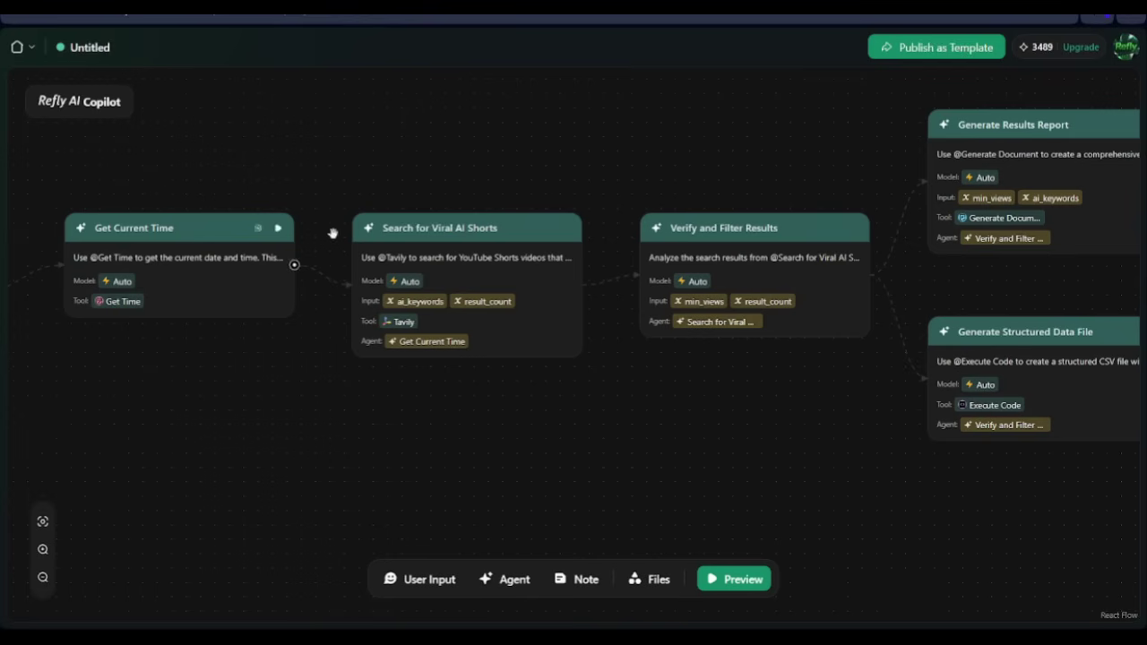
mouse_move(466, 285)
drag(670, 368, 444, 366)
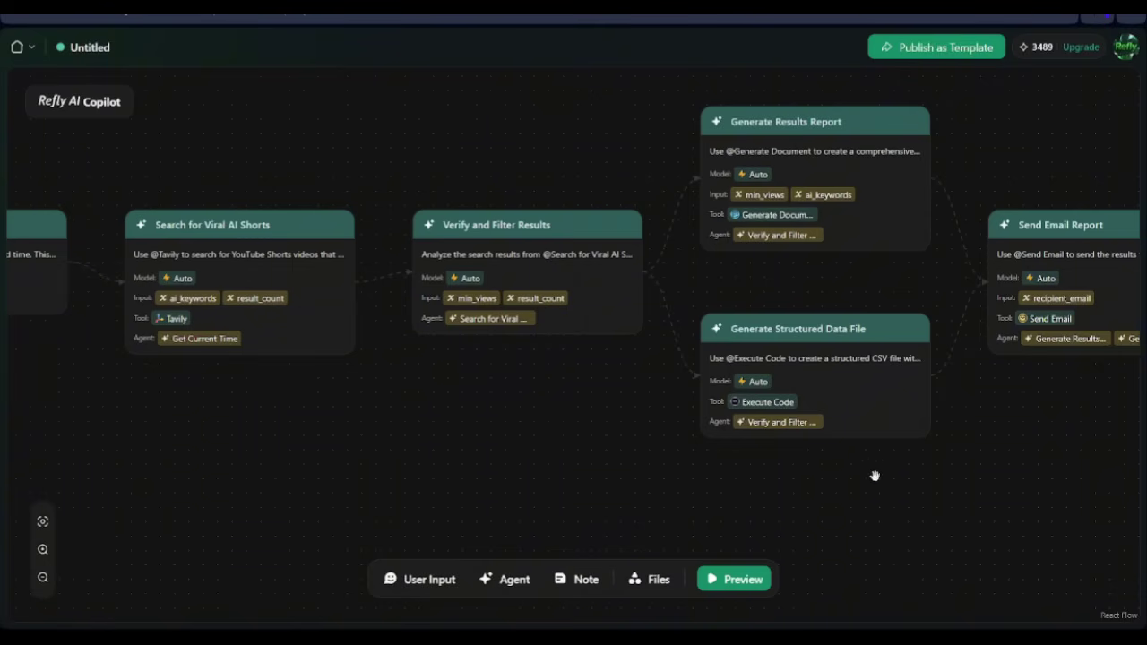
mouse_move(876, 490)
mouse_down()
mouse_move(721, 459)
mouse_move(623, 459)
mouse_up()
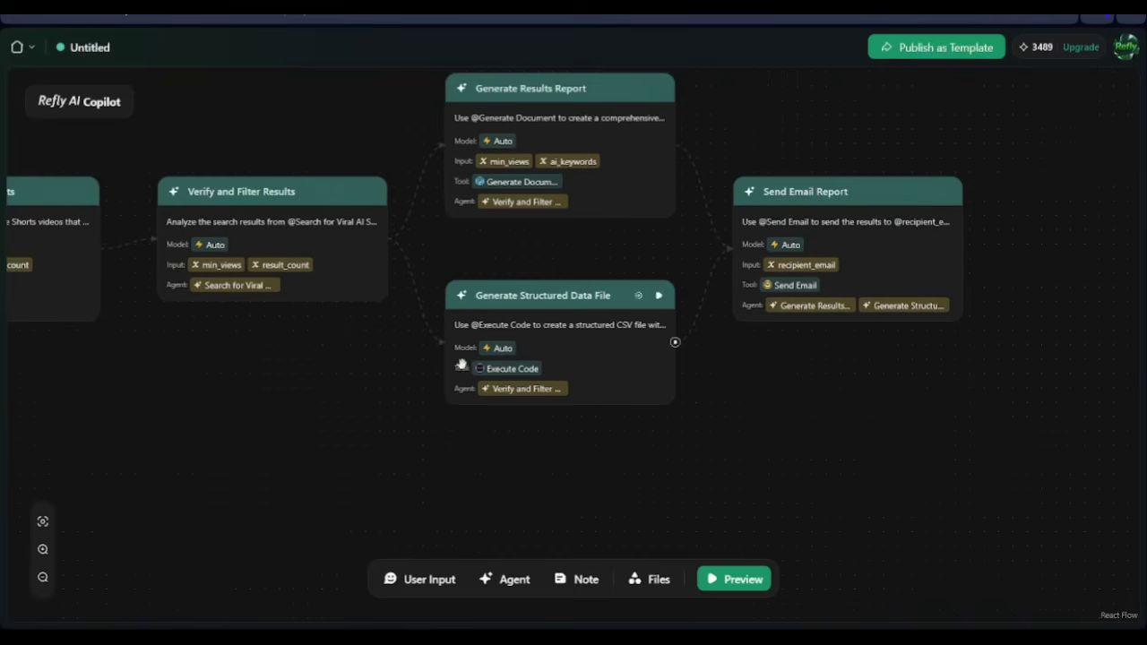
scroll(427, 422, left, 2)
mouse_move(427, 422)
mouse_down()
mouse_move(822, 412)
mouse_move(1057, 425)
mouse_up()
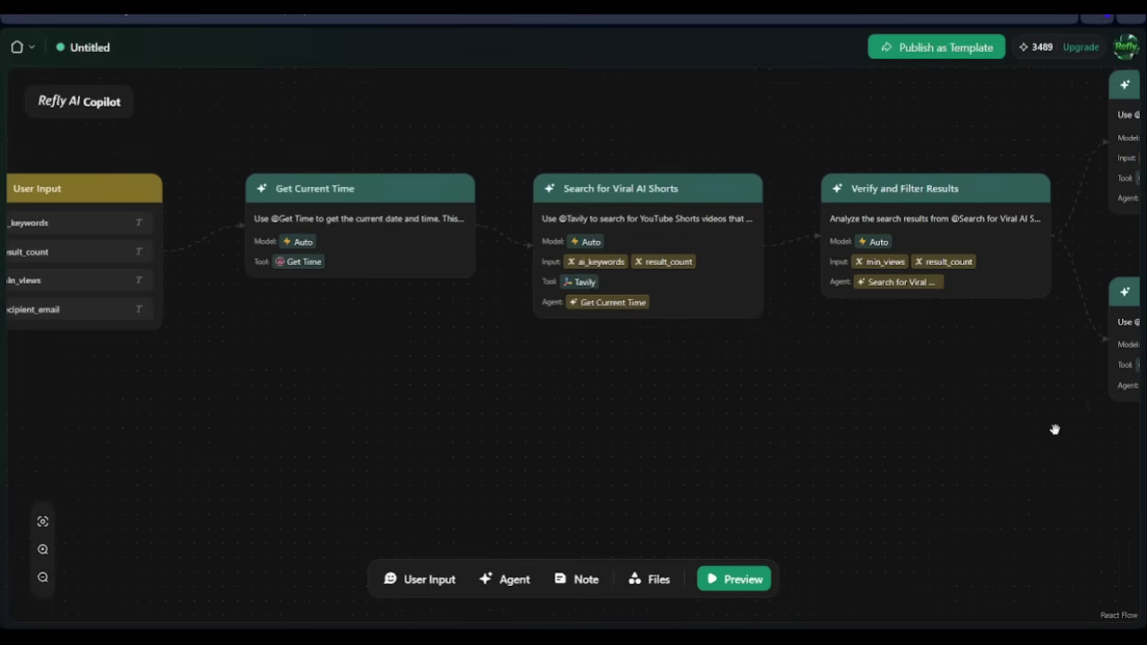
scroll(281, 354, left, 3)
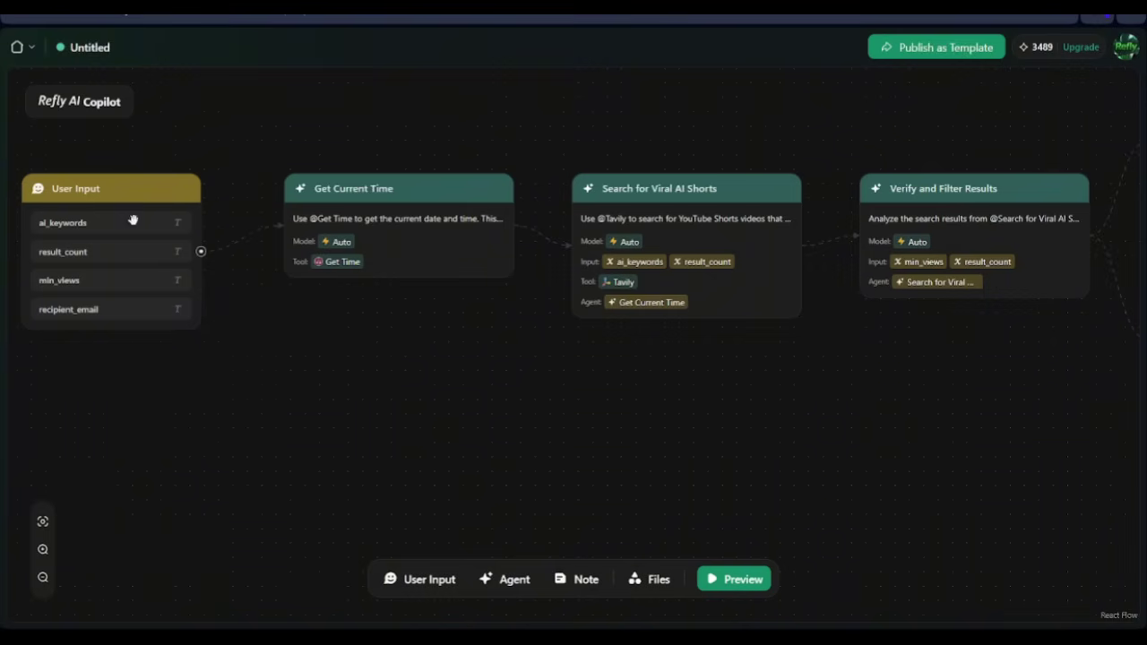
Edit the User Input's recipient_email variable and begin typing the recipient's email address
click(71, 310)
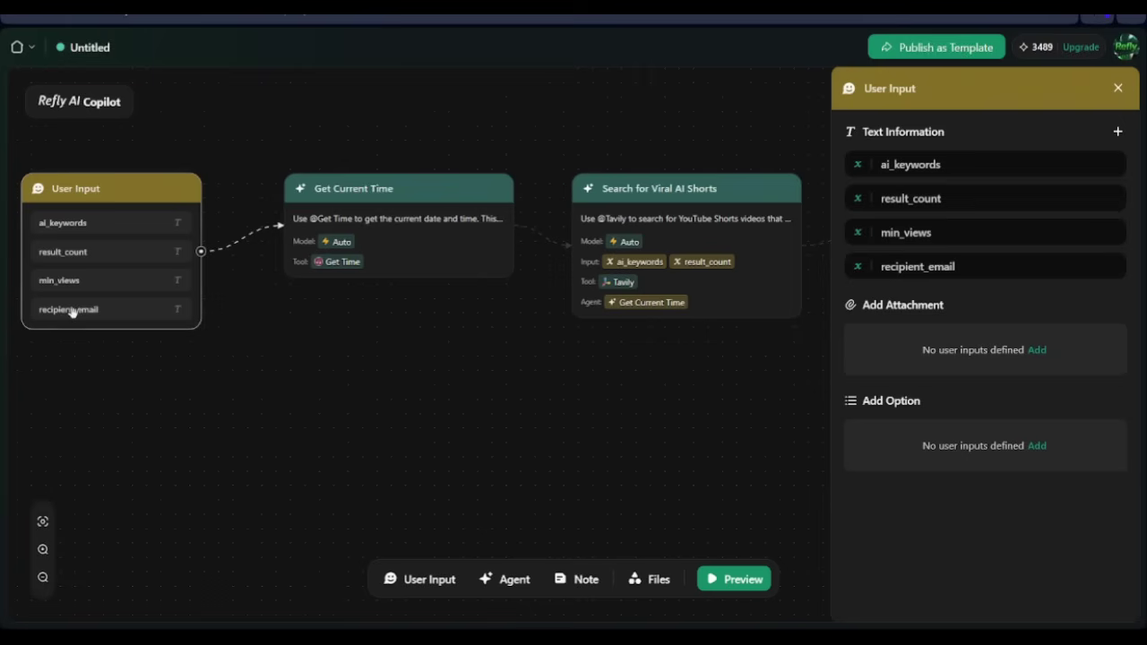
mouse_move(959, 266)
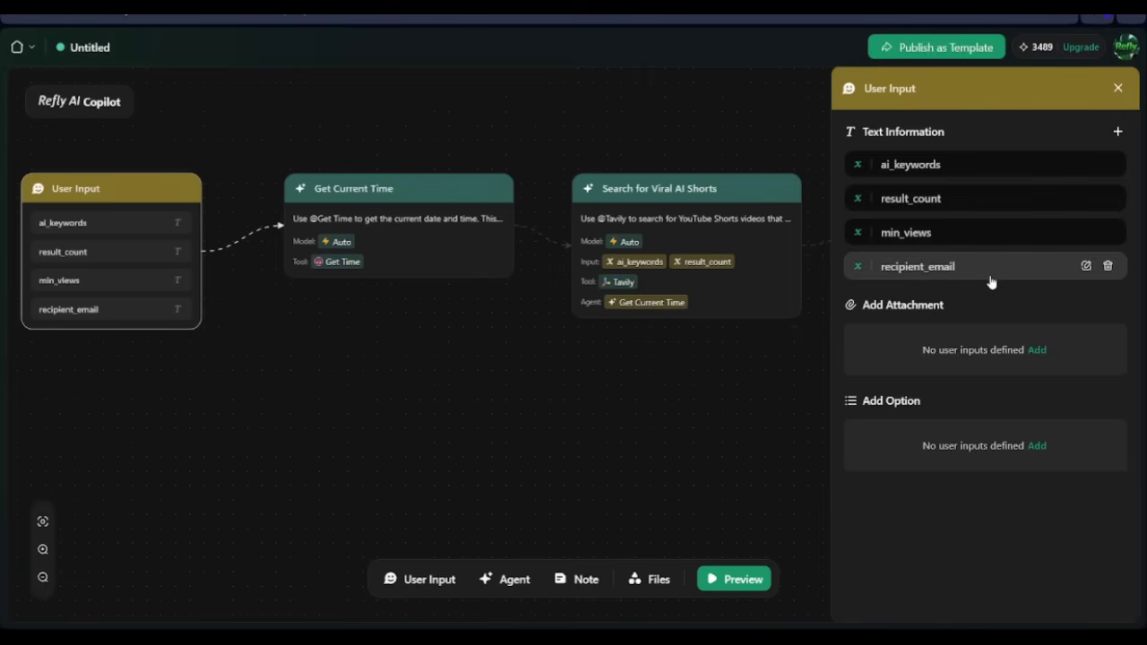
click(1086, 266)
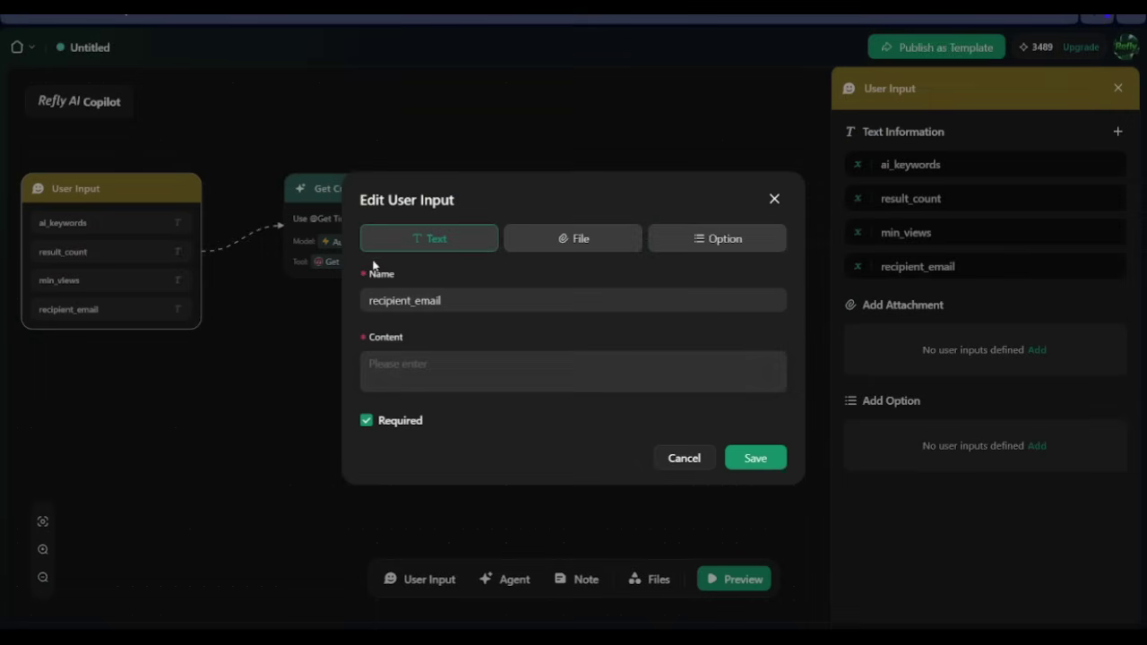
click(428, 383)
text(theonline)
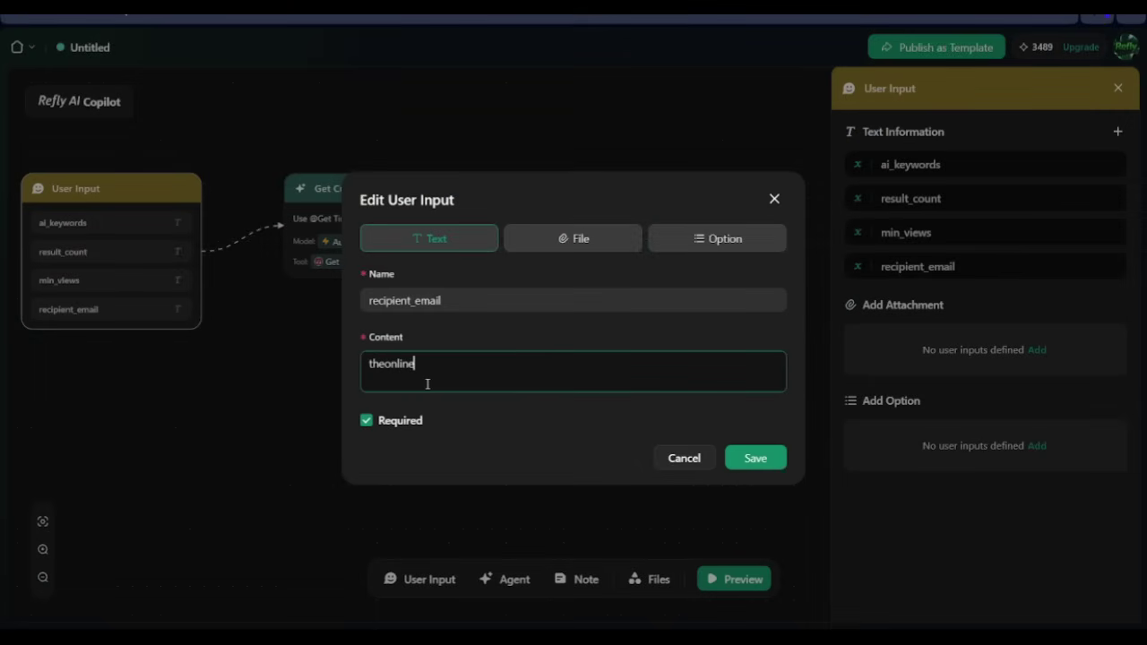
text(le)
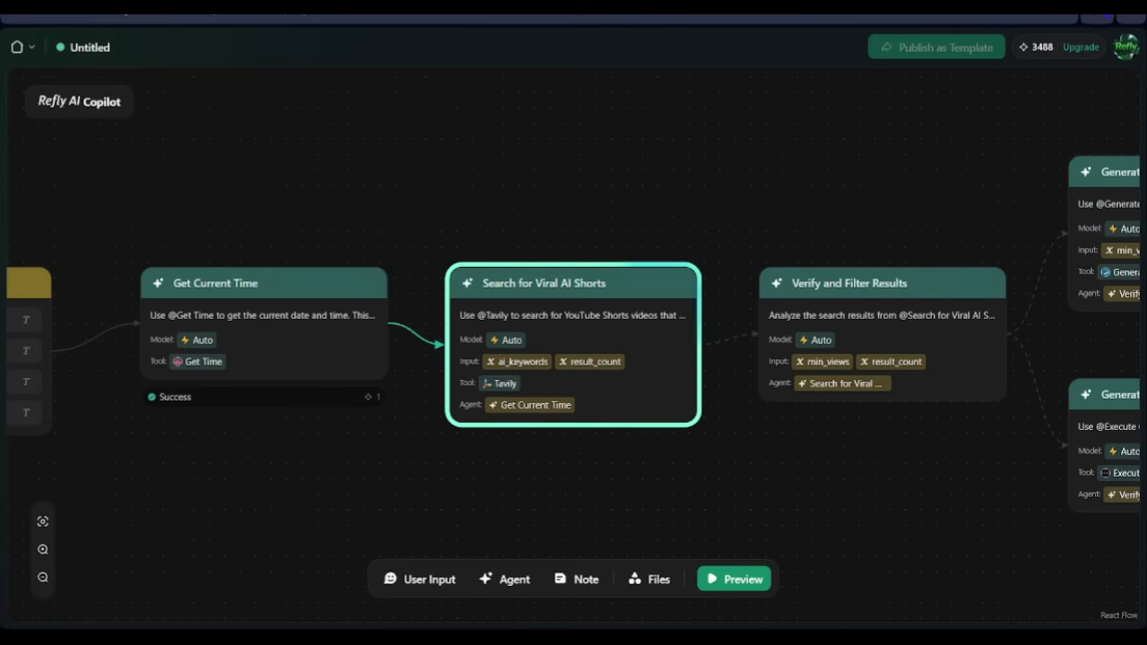
Zoom in and pan right across the canvas, confirming each node shows Success through Send Email Report
scroll(410, 429, up, 2)
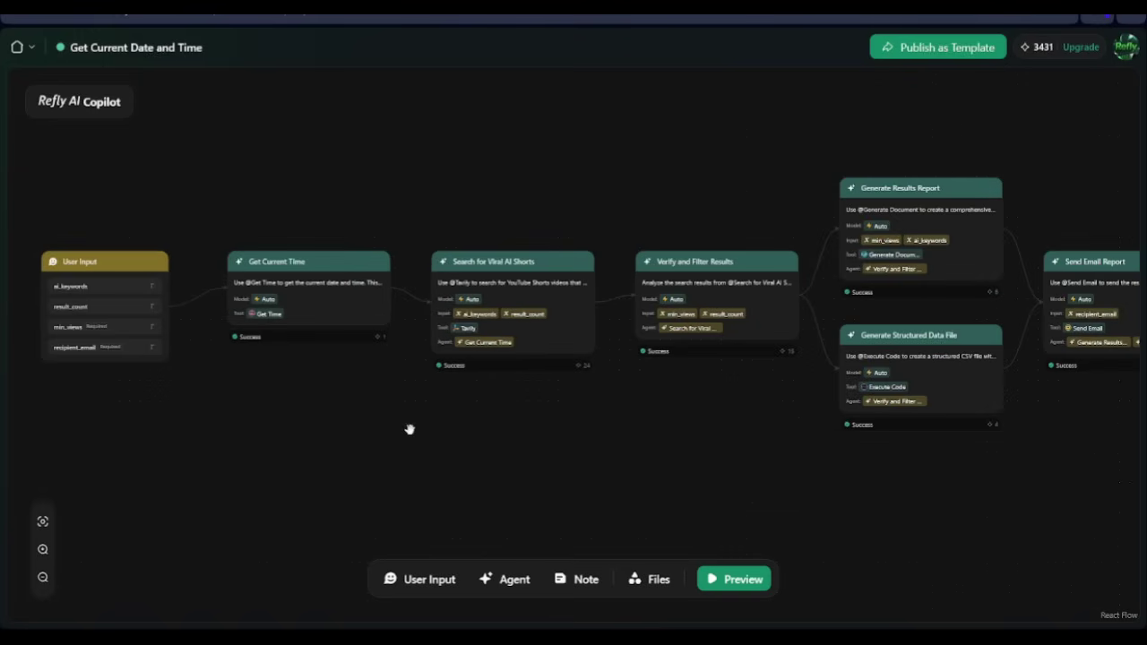
scroll(410, 429, up, 3)
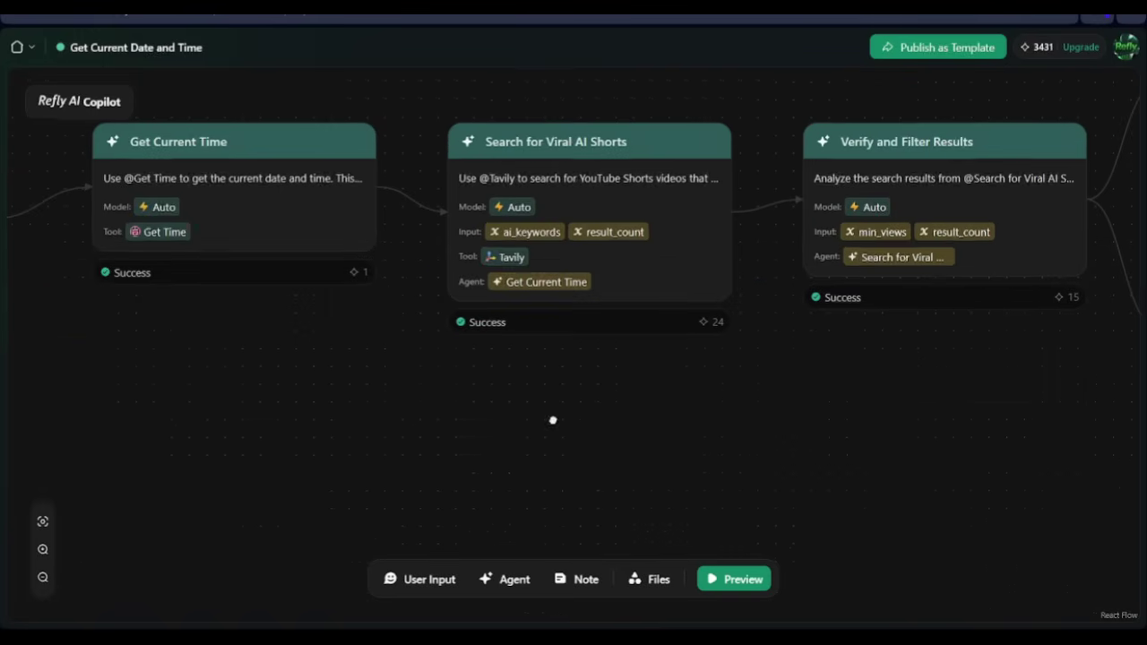
drag(553, 417, 377, 452)
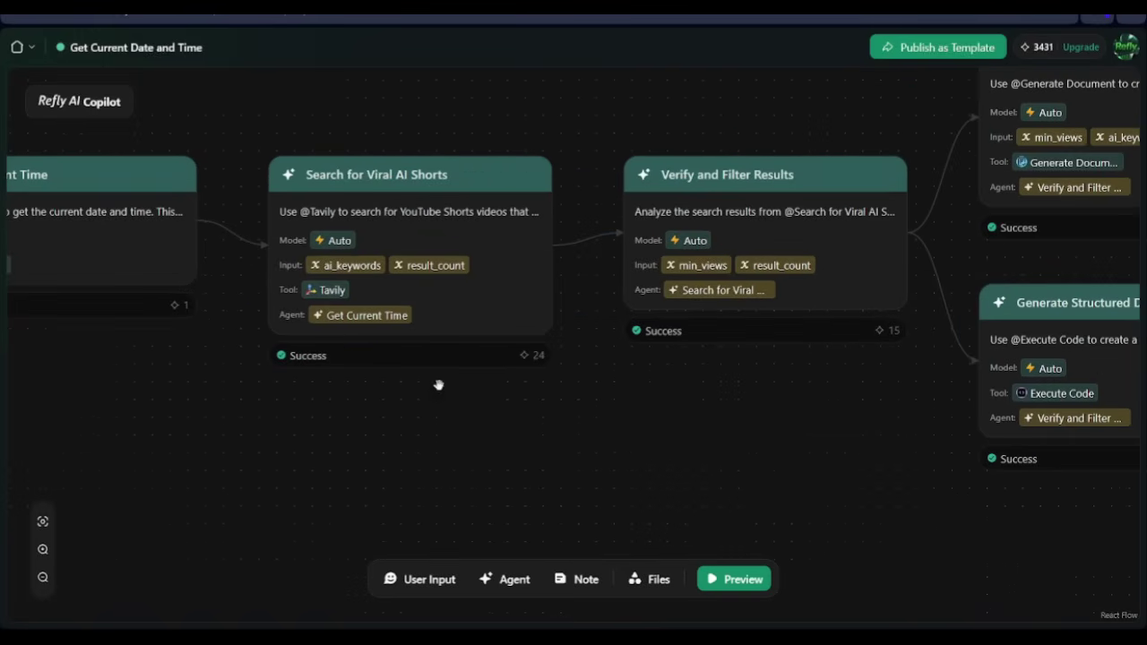
drag(848, 419, 729, 420)
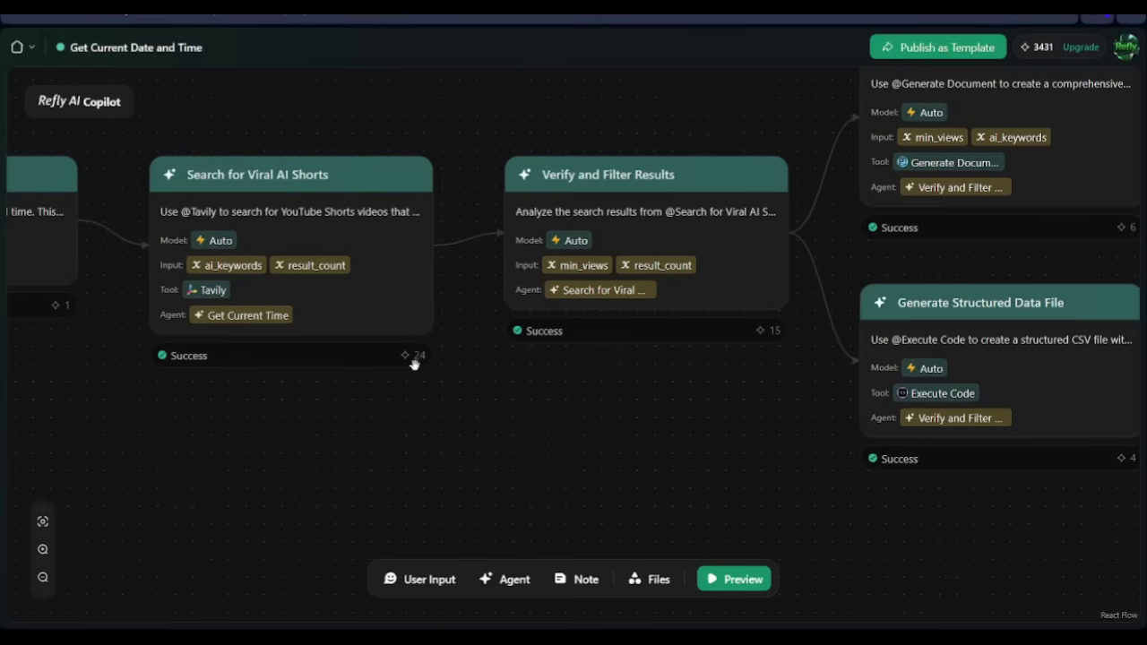
drag(786, 499, 437, 448)
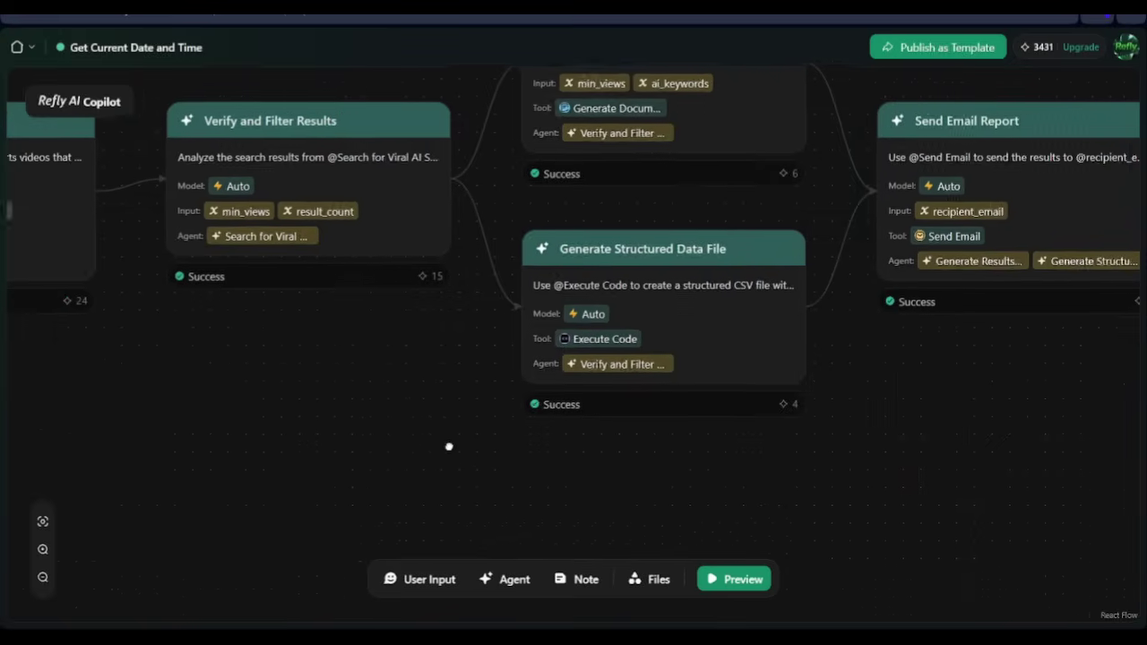
drag(890, 468, 685, 530)
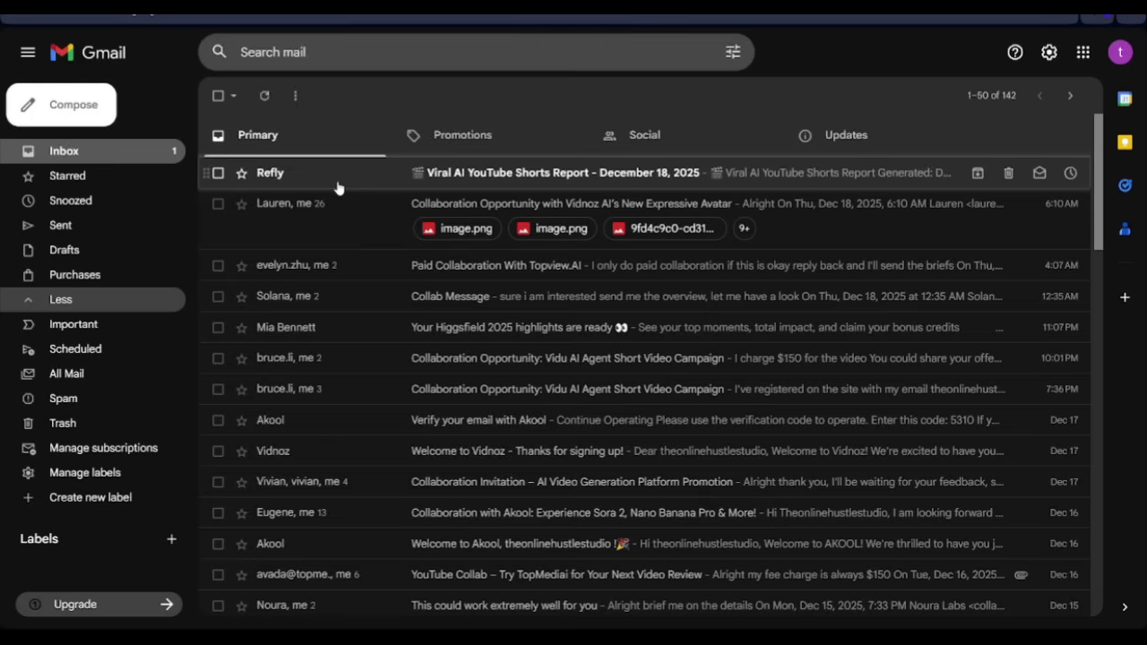
Open the Viral AI YouTube Shorts Report email and highlight the highest views figure, 3,808
click(339, 187)
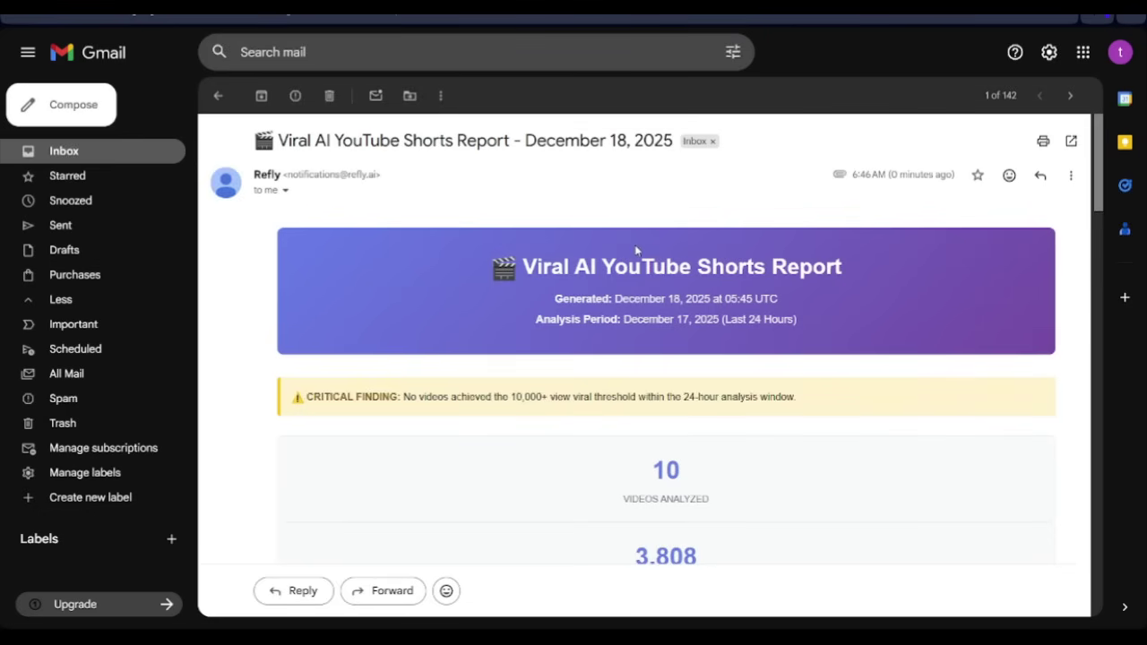
scroll(481, 441, down, 1)
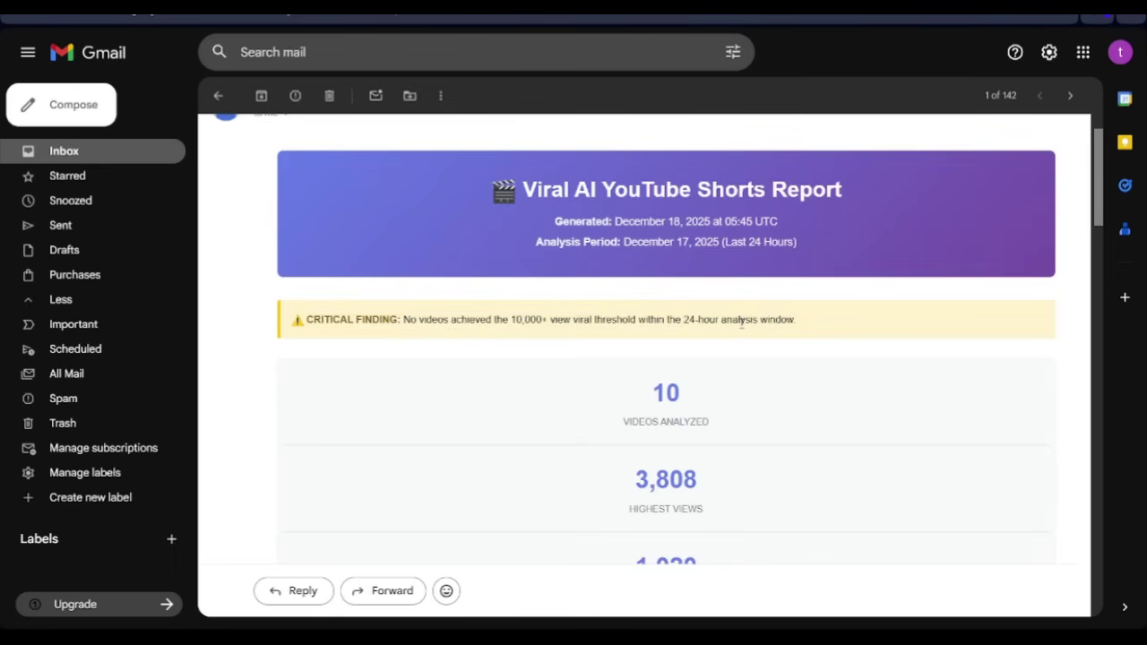
scroll(731, 341, down, 4)
scroll(725, 350, up, 3)
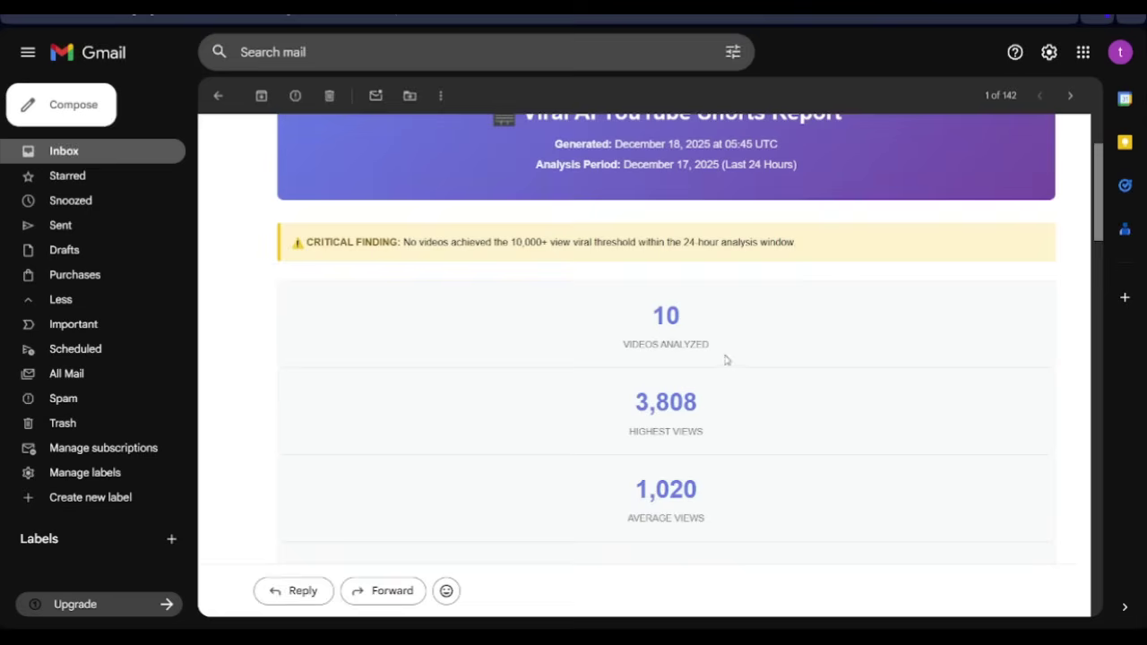
scroll(724, 368, down, 4)
scroll(673, 400, up, 3)
scroll(655, 354, down, 1)
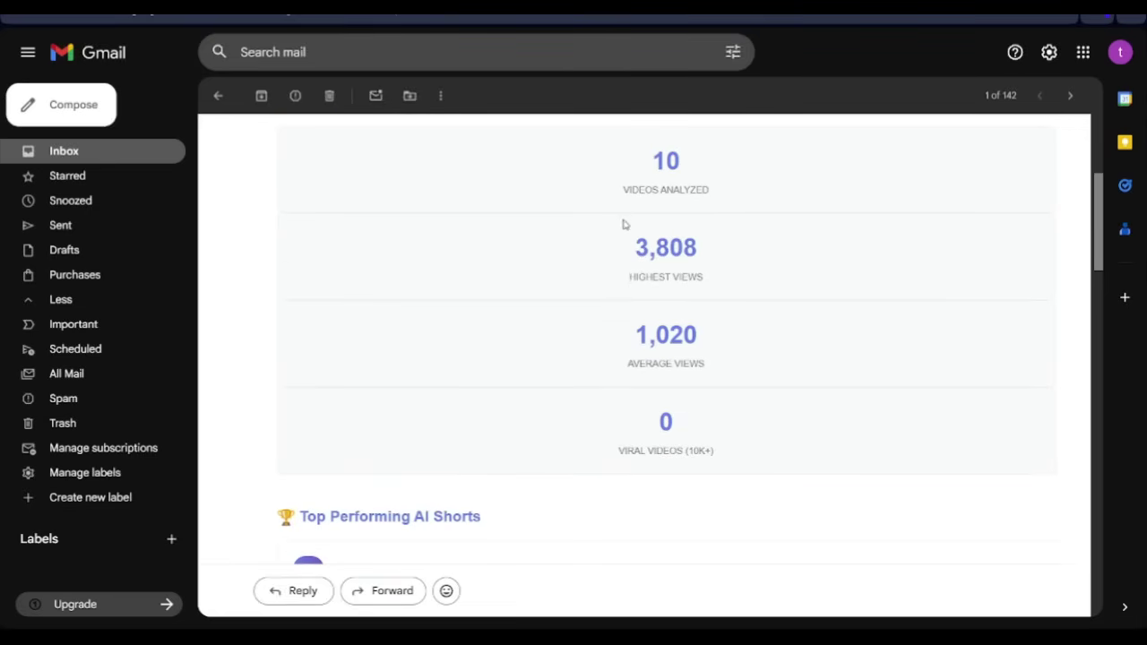
drag(623, 259, 707, 245)
scroll(693, 343, down, 1)
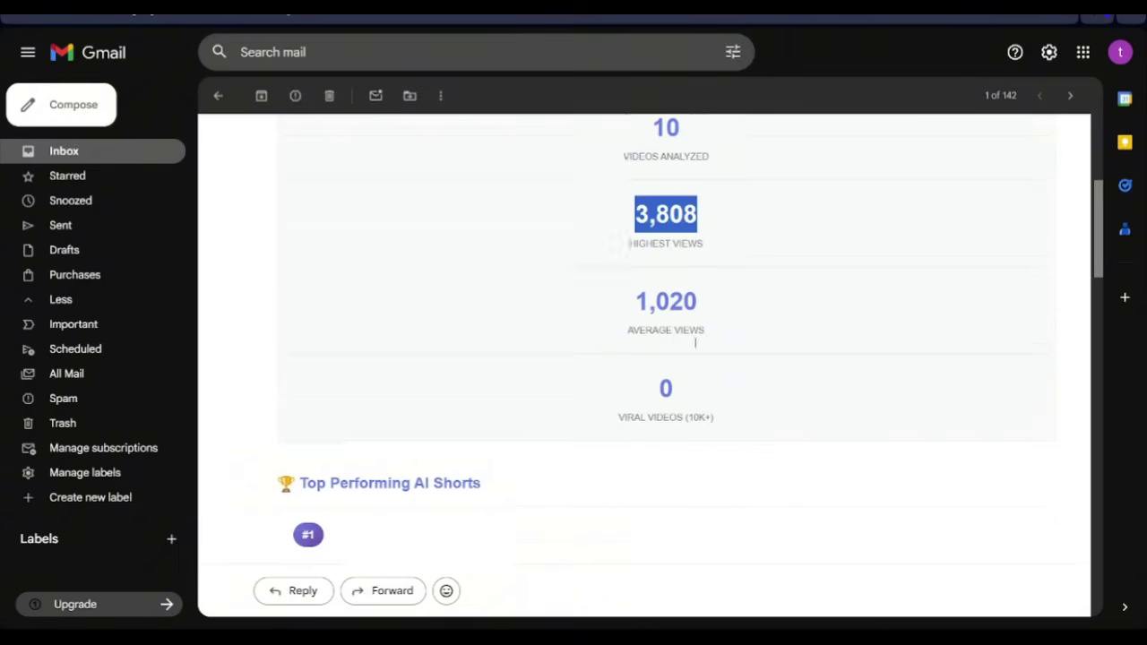
click(567, 306)
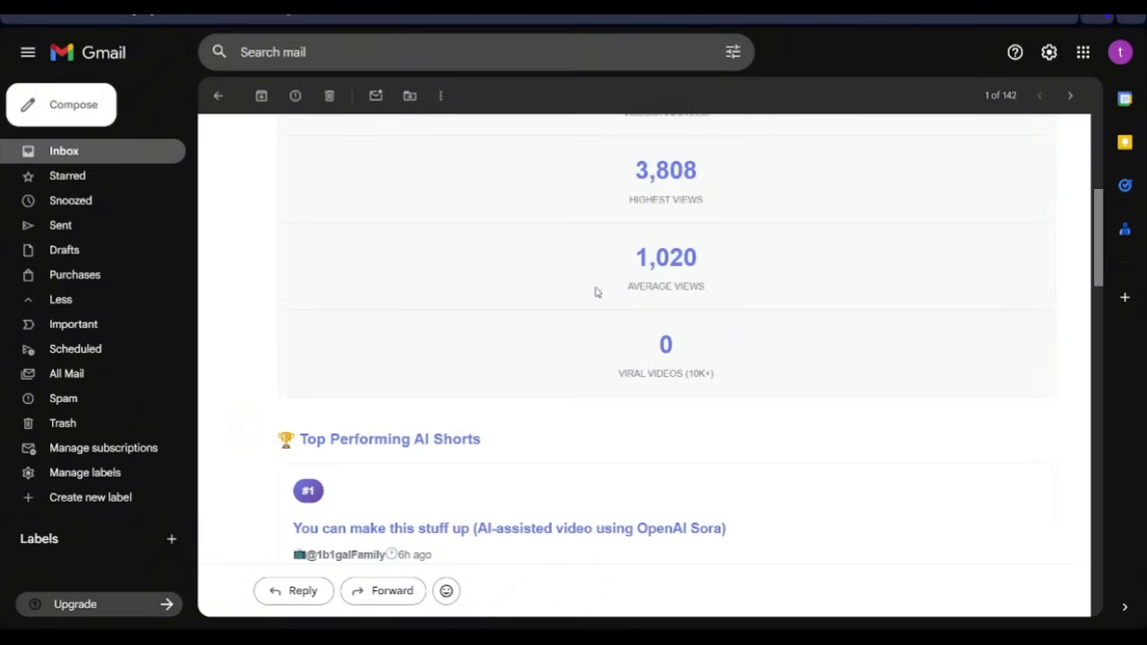
Scroll to the top-ranked Short and highlight how long ago it was posted
scroll(717, 336, down, 2)
scroll(627, 309, down, 1)
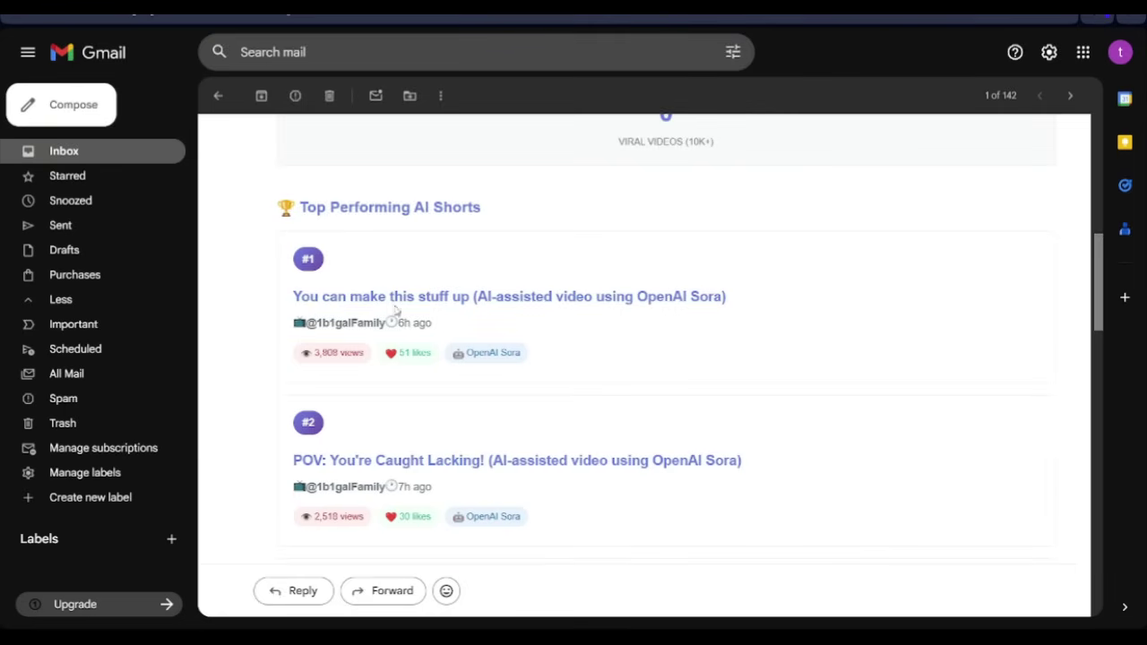
scroll(392, 269, down, 1)
scroll(354, 323, down, 1)
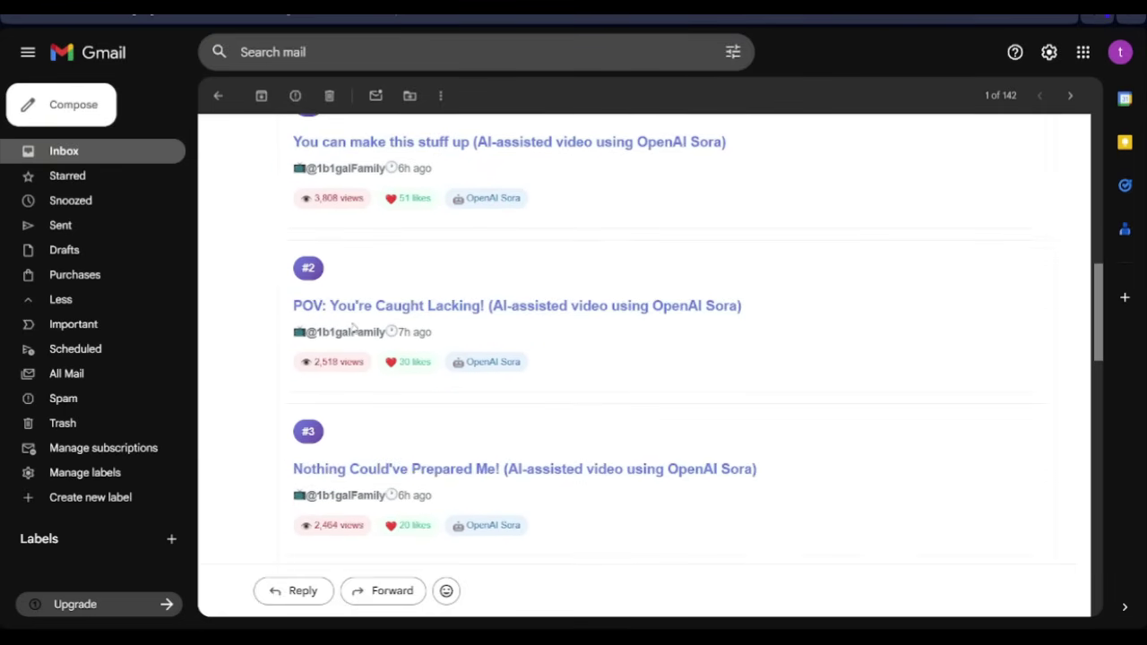
scroll(427, 262, up, 1)
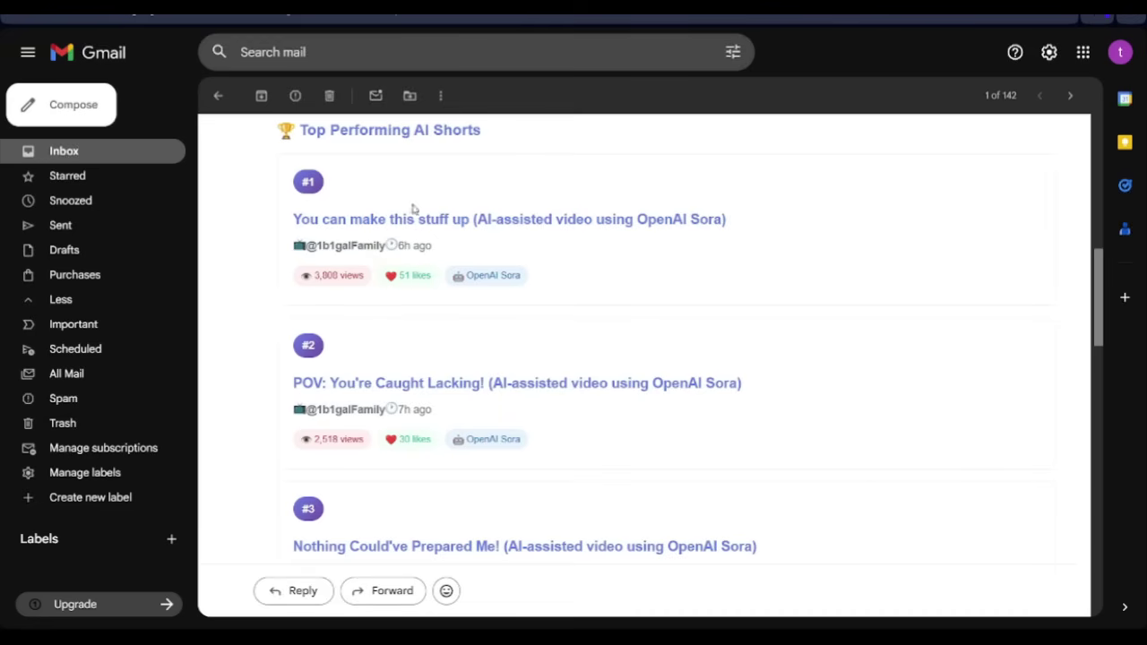
drag(397, 245, 434, 247)
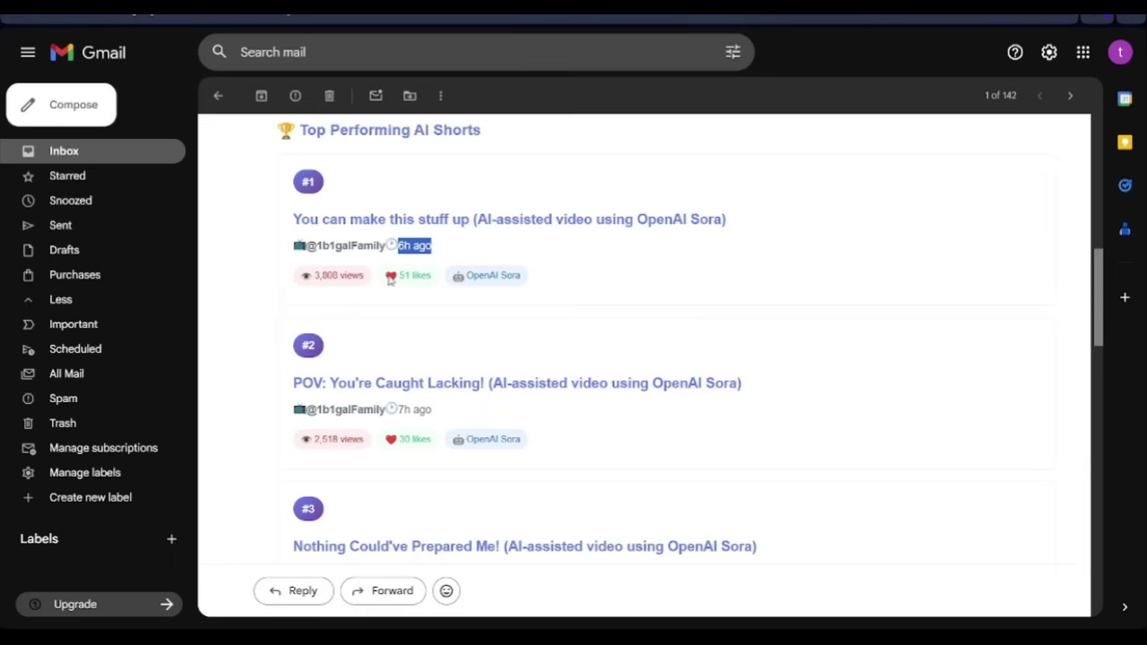
click(267, 246)
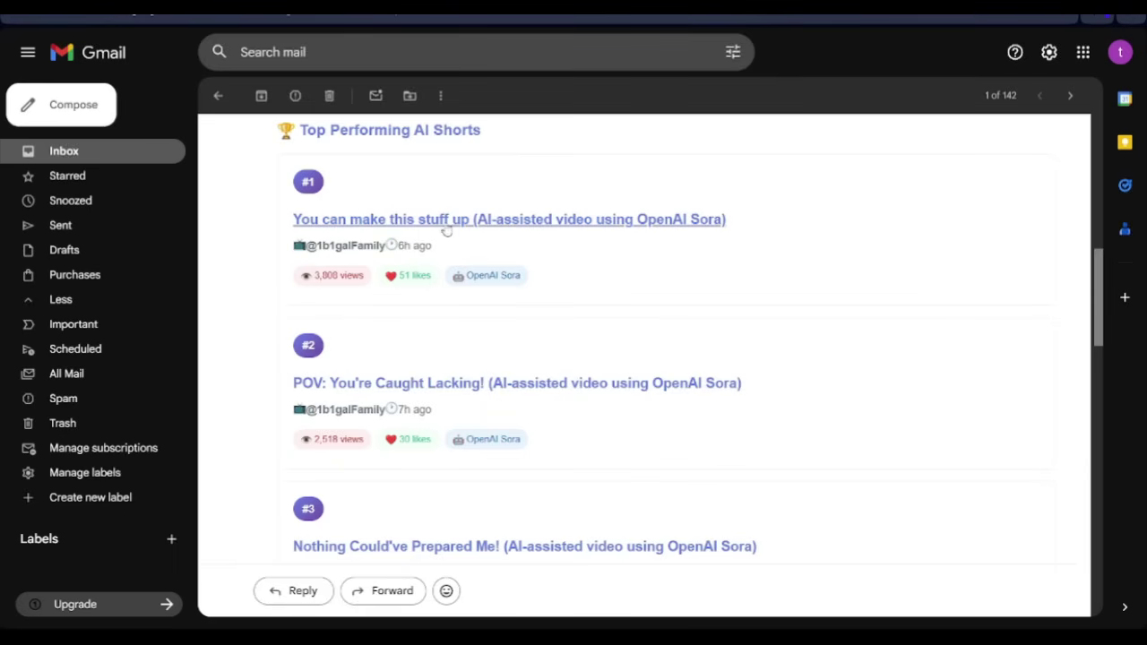
Scroll through the rest of the report's ranked Sora videos and key insights
scroll(335, 320, down, 2)
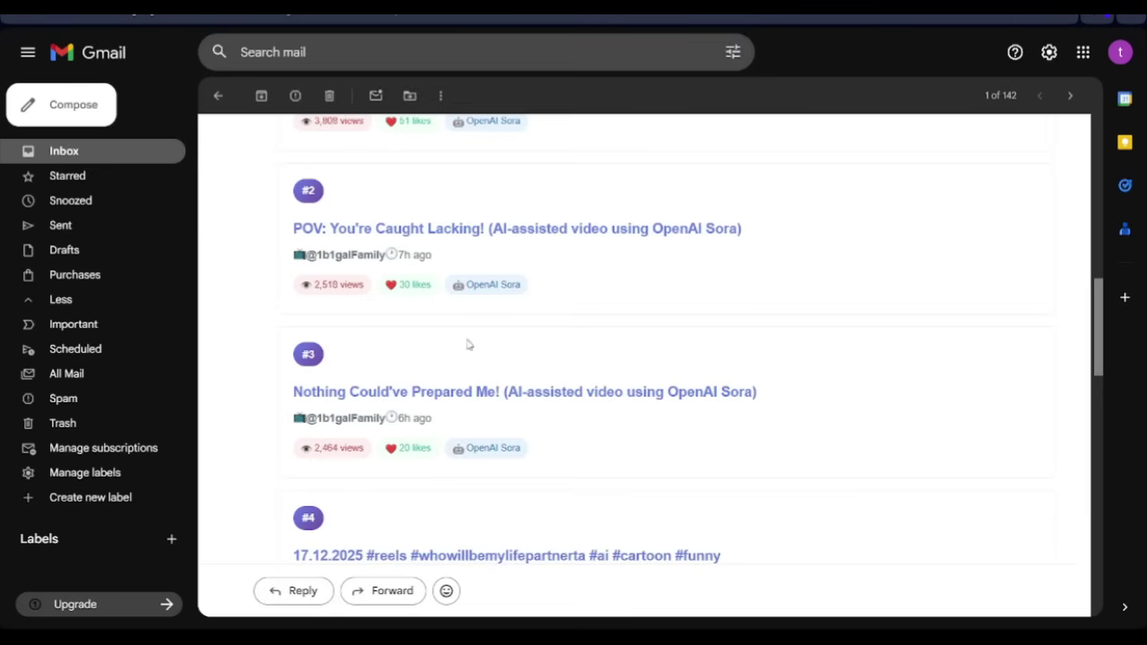
scroll(358, 309, down, 3)
scroll(379, 302, down, 1)
scroll(378, 314, down, 5)
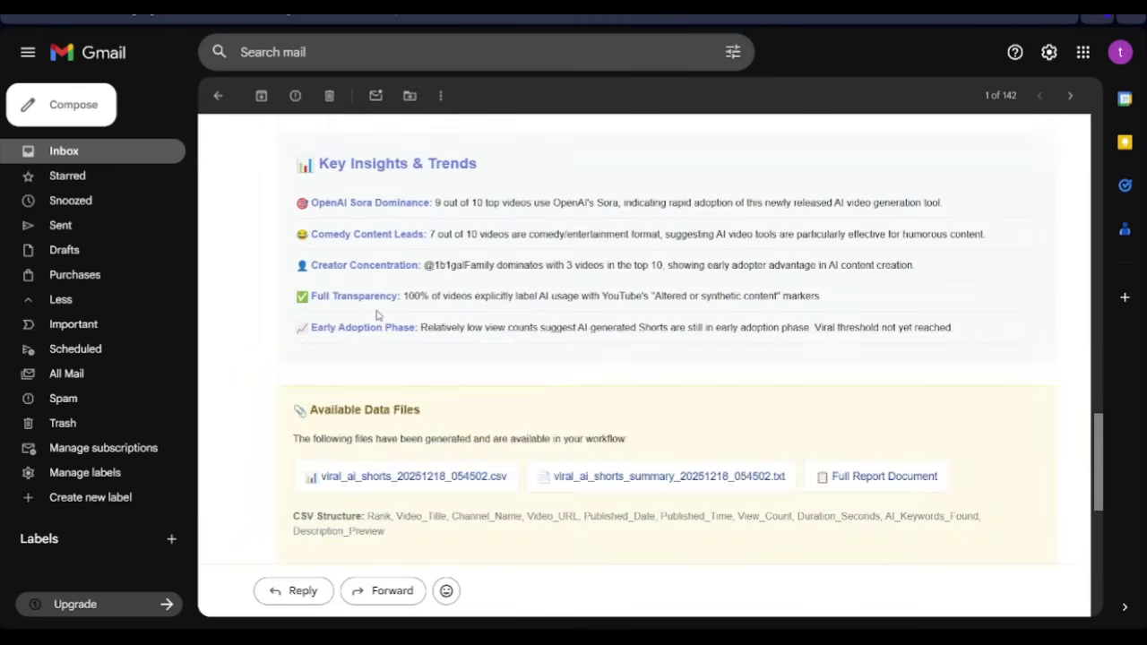
scroll(378, 314, up, 3)
scroll(377, 314, up, 2)
scroll(377, 314, up, 1)
scroll(377, 314, up, 2)
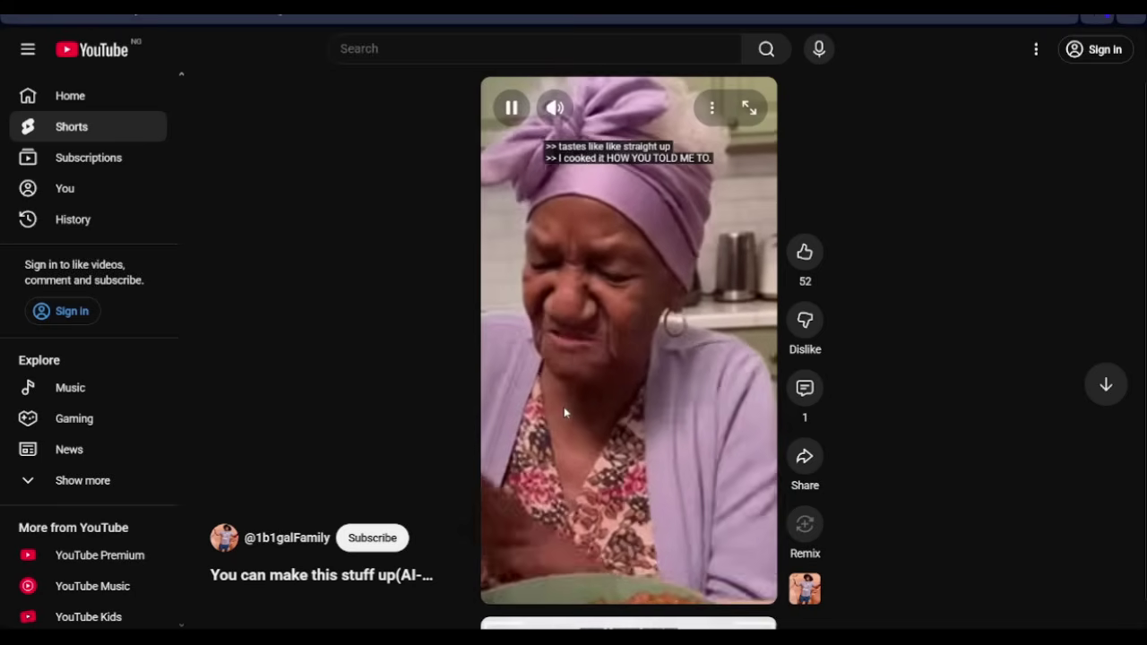
Pause the playing YouTube Short and scroll back up to the Gmail report header
click(640, 430)
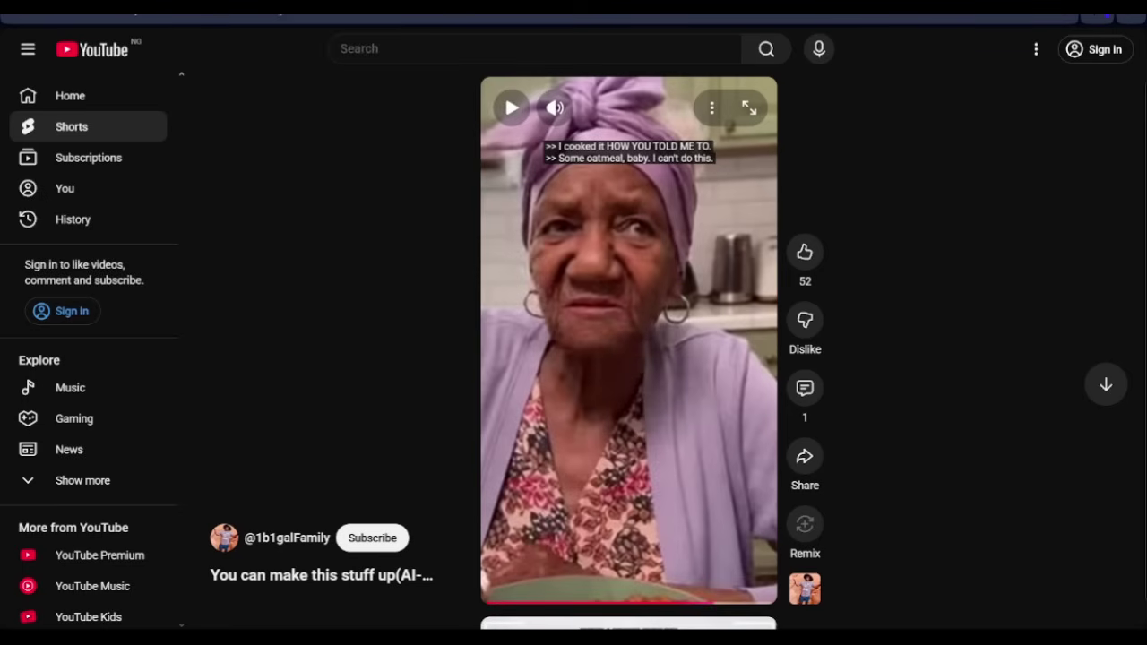
scroll(438, 311, up, 4)
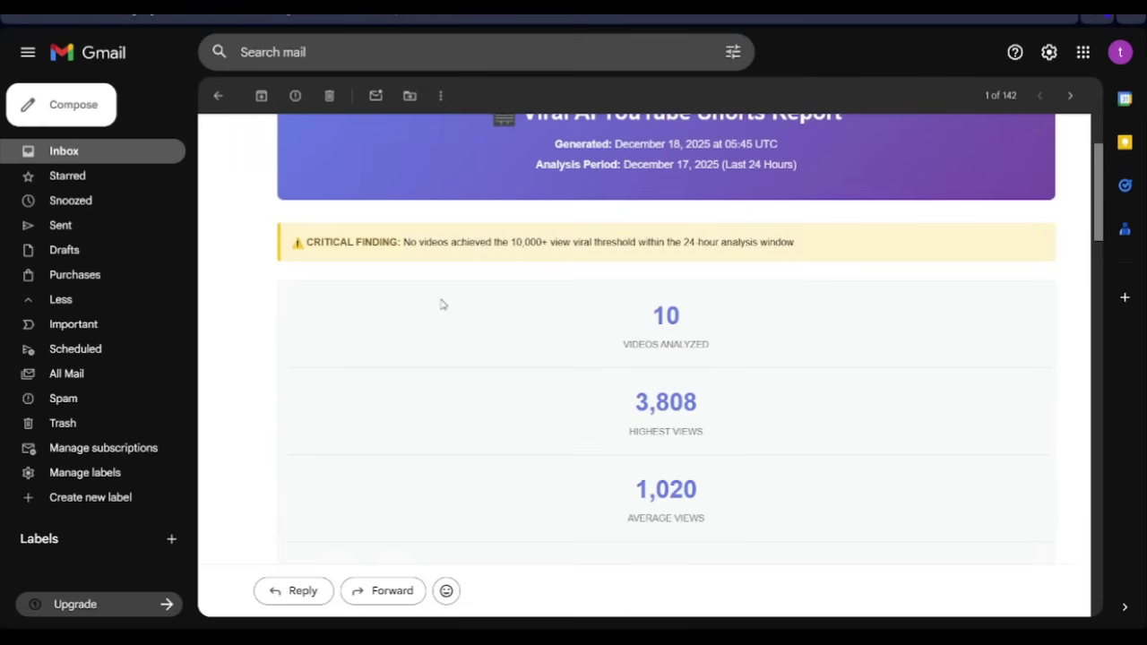
scroll(441, 304, up, 2)
scroll(441, 305, down, 2)
scroll(441, 305, down, 1)
scroll(441, 305, up, 2)
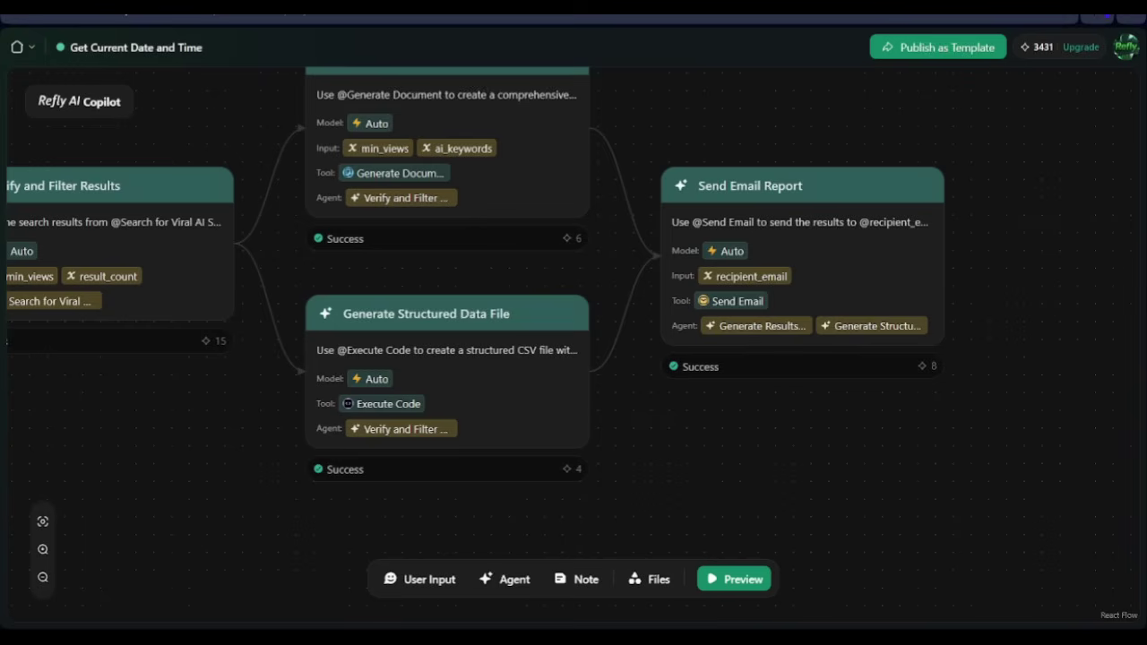
Open the Copilot and draft, without sending, a request for videos matching a specific title
drag(227, 451, 499, 457)
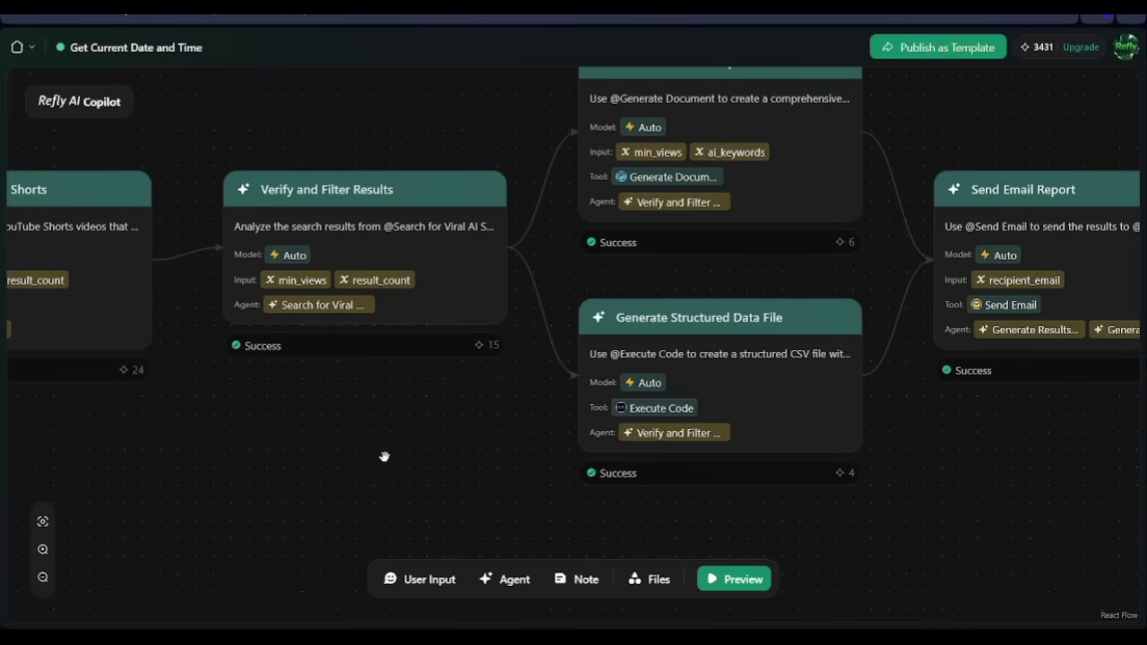
scroll(287, 453, down, 2)
drag(103, 433, 526, 420)
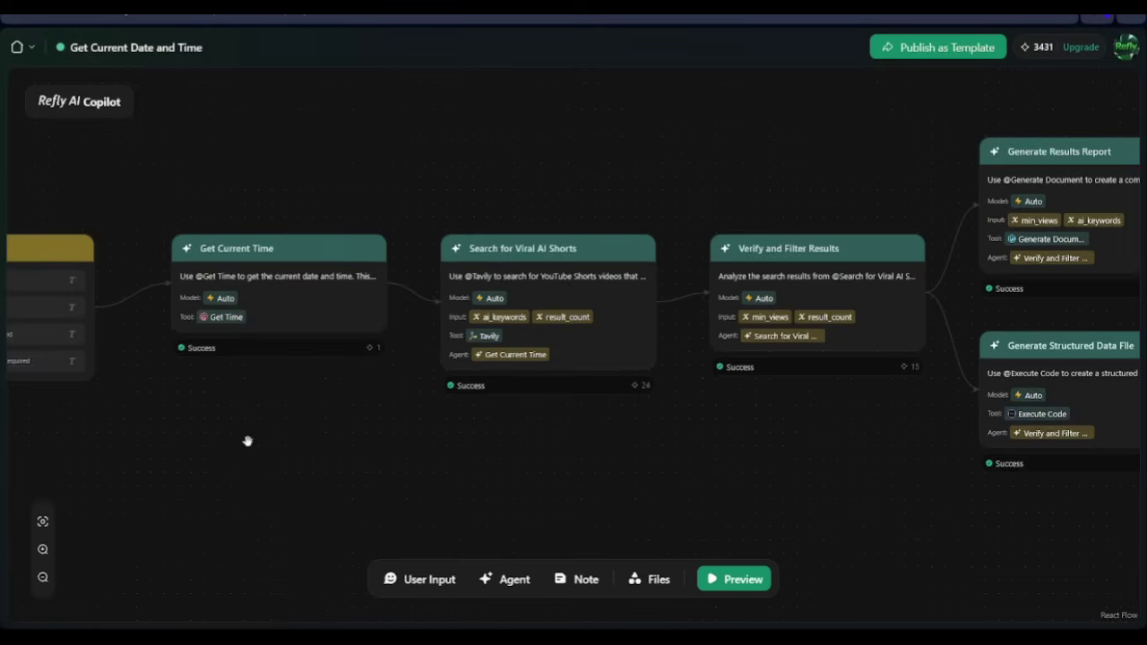
drag(248, 440, 532, 443)
click(98, 116)
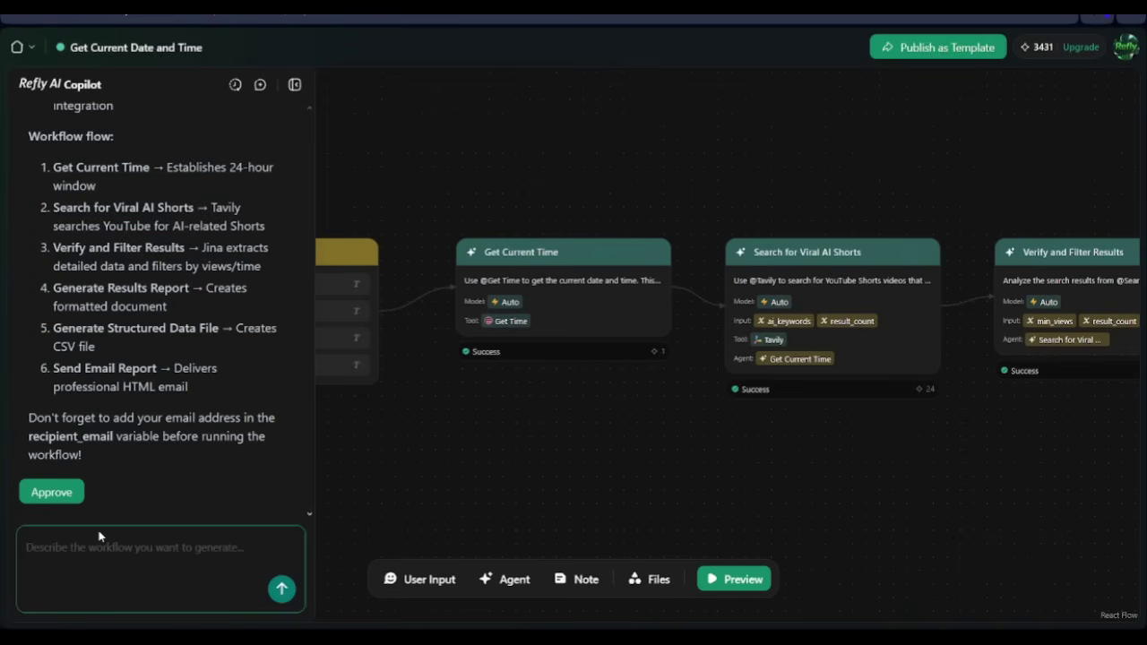
text(i have a specific title of the kind)
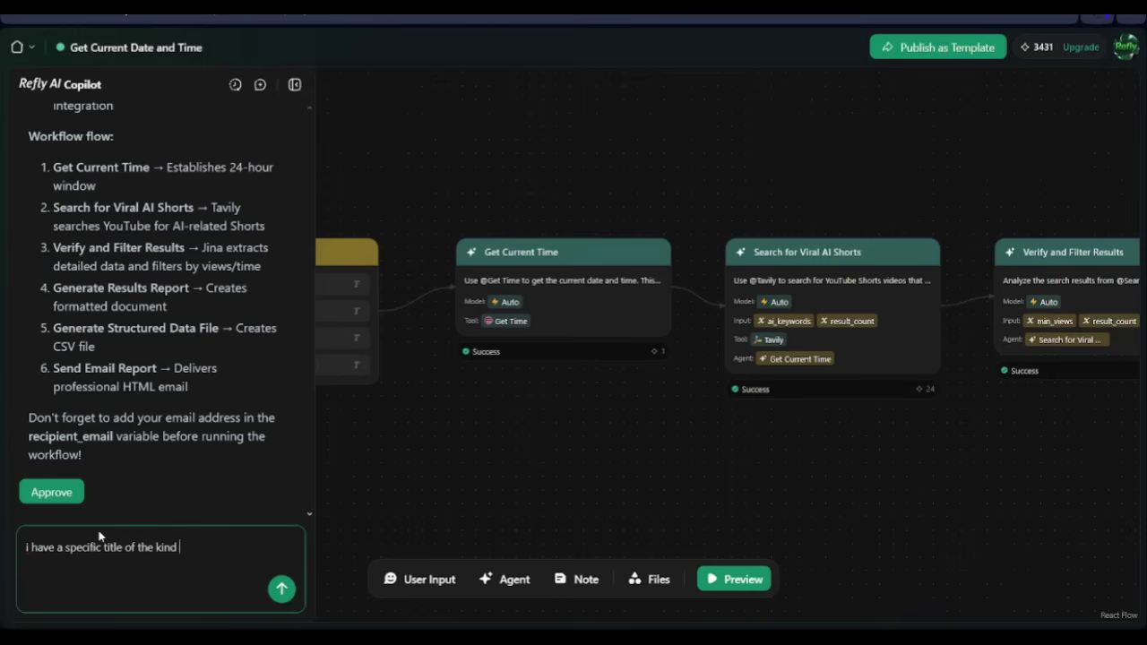
text(ideos y)
text(ou should get for me)
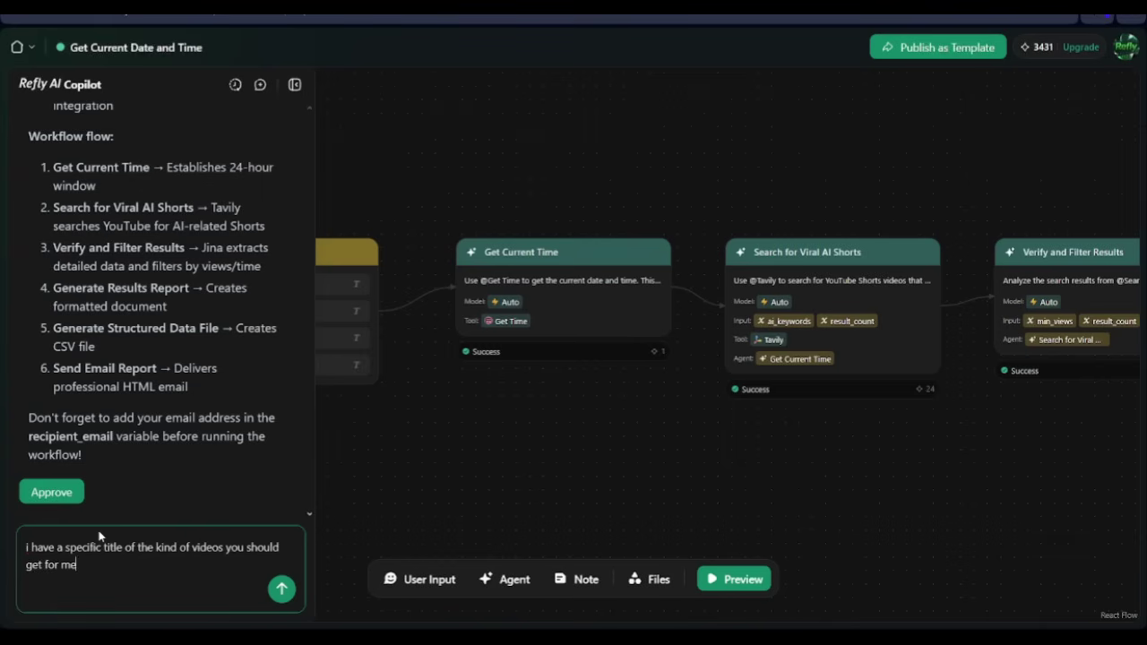
key(shift+Return)
key(shift+Return)
text(th)
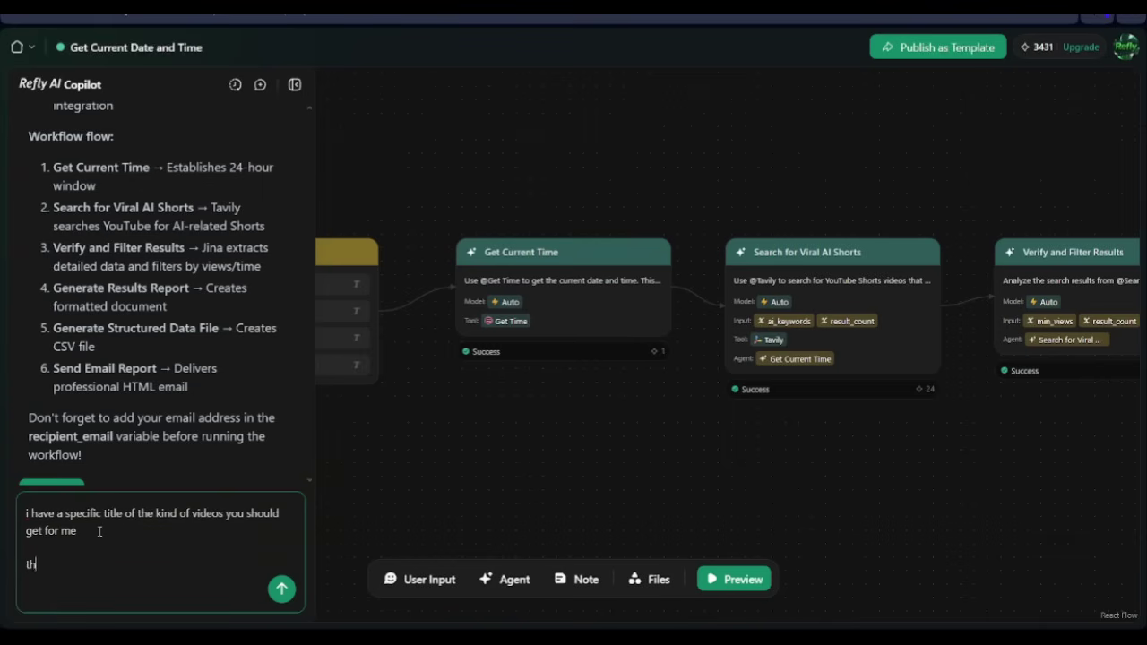
text(at would probably )
text(meet the criteria set)
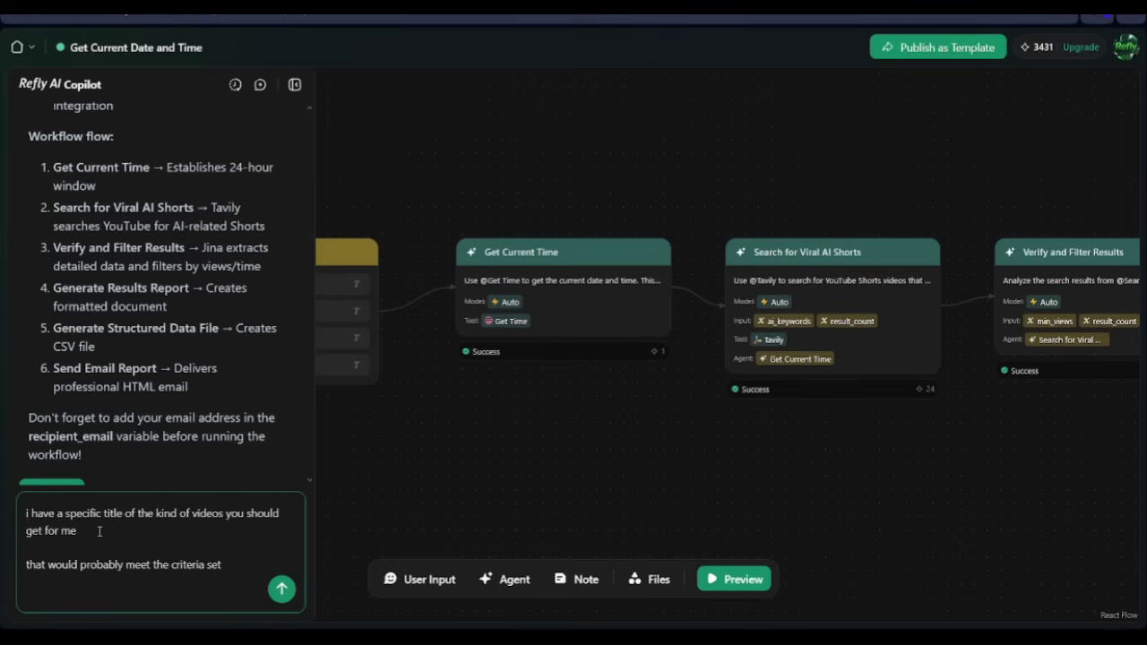
key(shift+Return)
key(shift+Return)
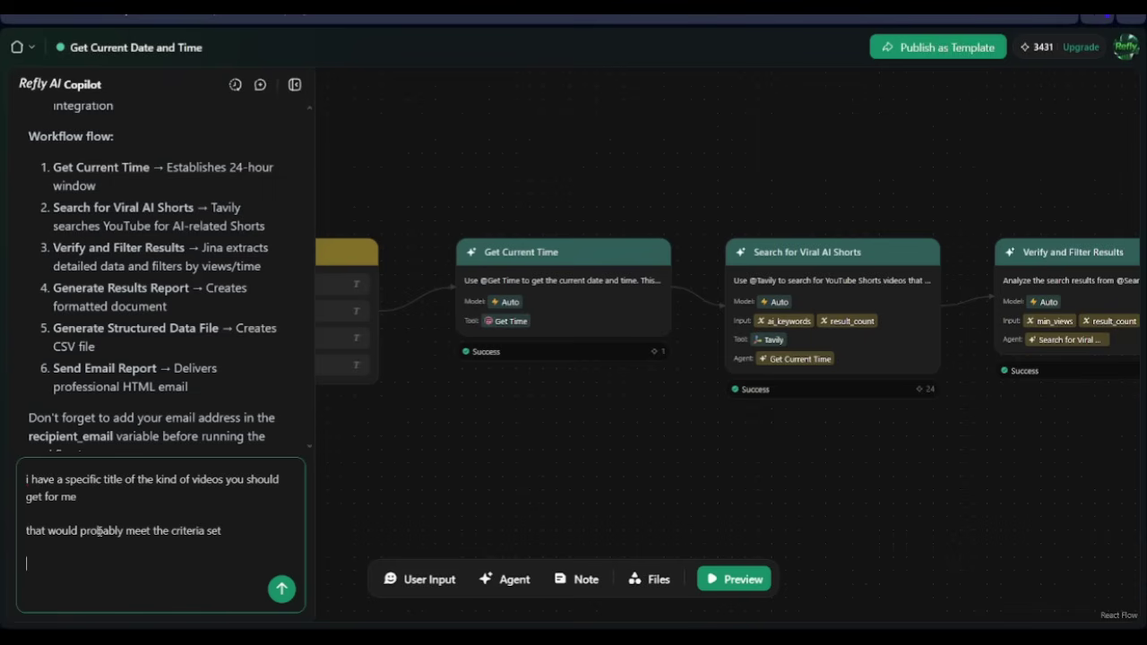
Pan to the report and data file nodes, then collapse the Copilot panel
scroll(131, 375, down, 2)
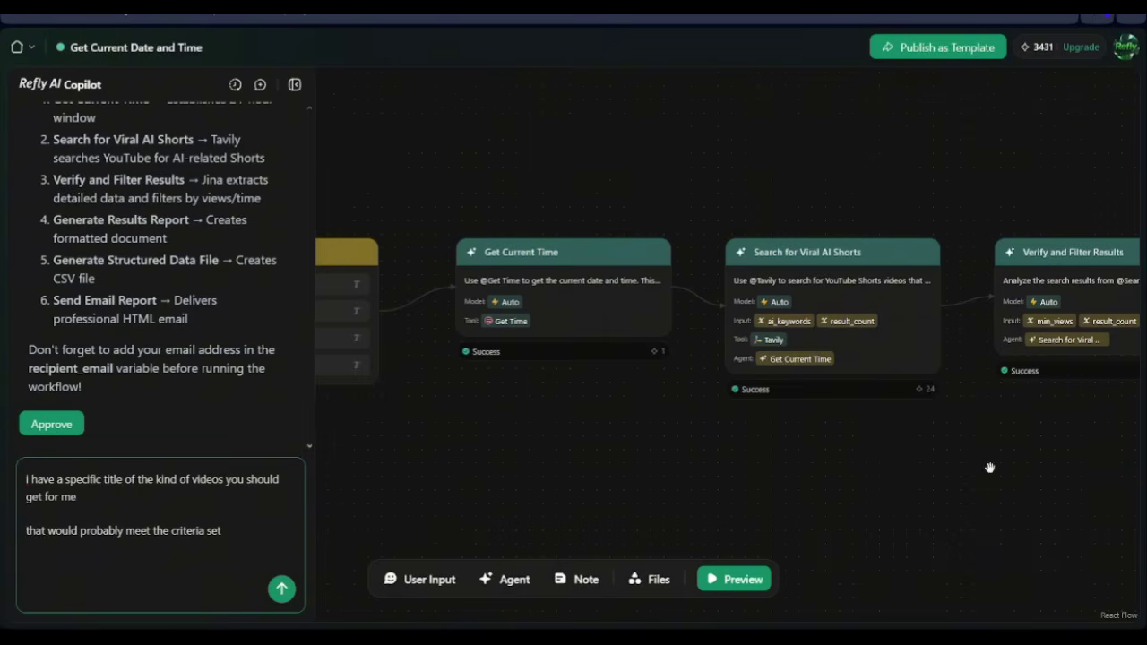
drag(977, 467, 601, 465)
scroll(600, 466, right, 2)
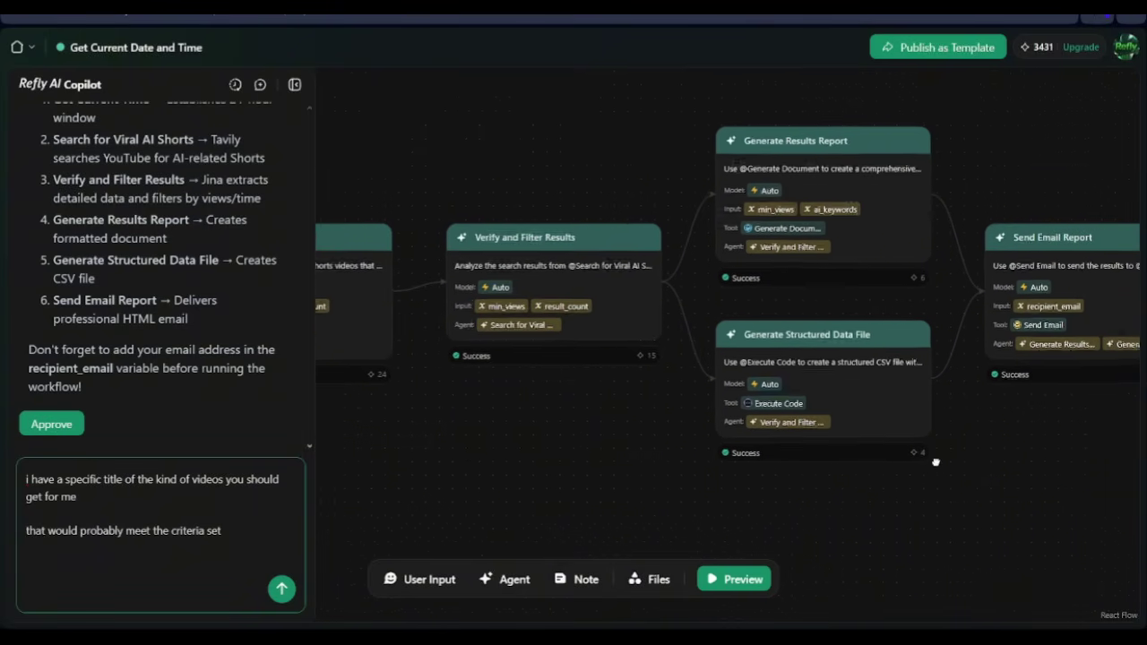
scroll(708, 463, right, 3)
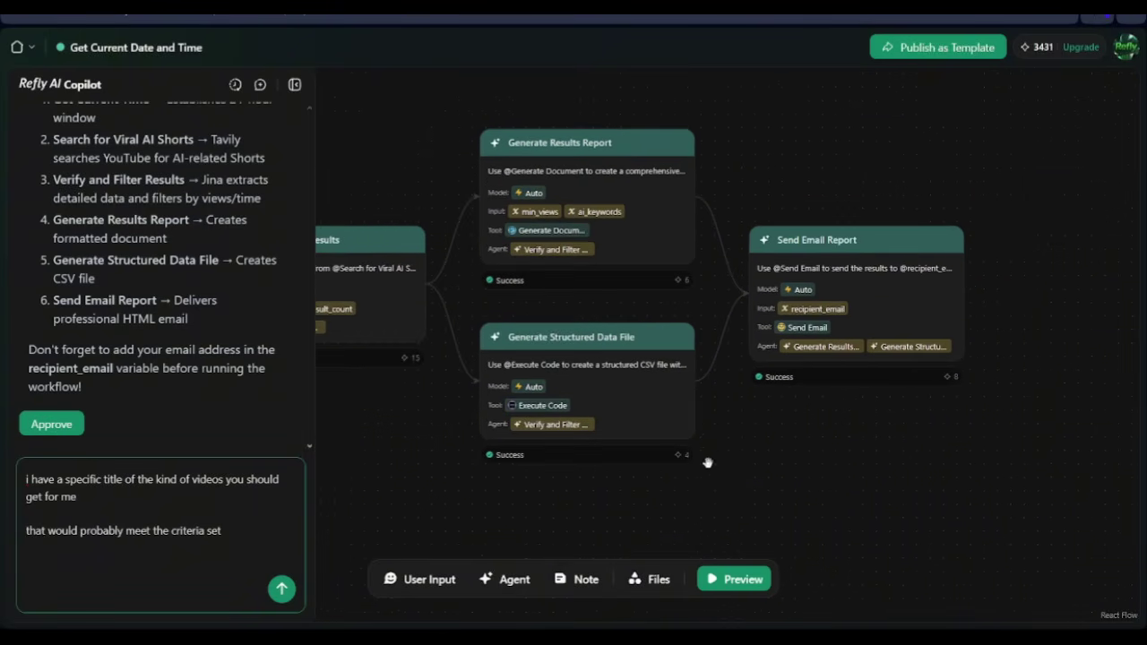
click(295, 84)
Open the Publish template dialog and set the name to 'GET DAILY AI VIRAL YOUTUBE SHORTS'
mouse_move(197, 463)
mouse_down()
mouse_move(402, 440)
mouse_move(333, 458)
mouse_up()
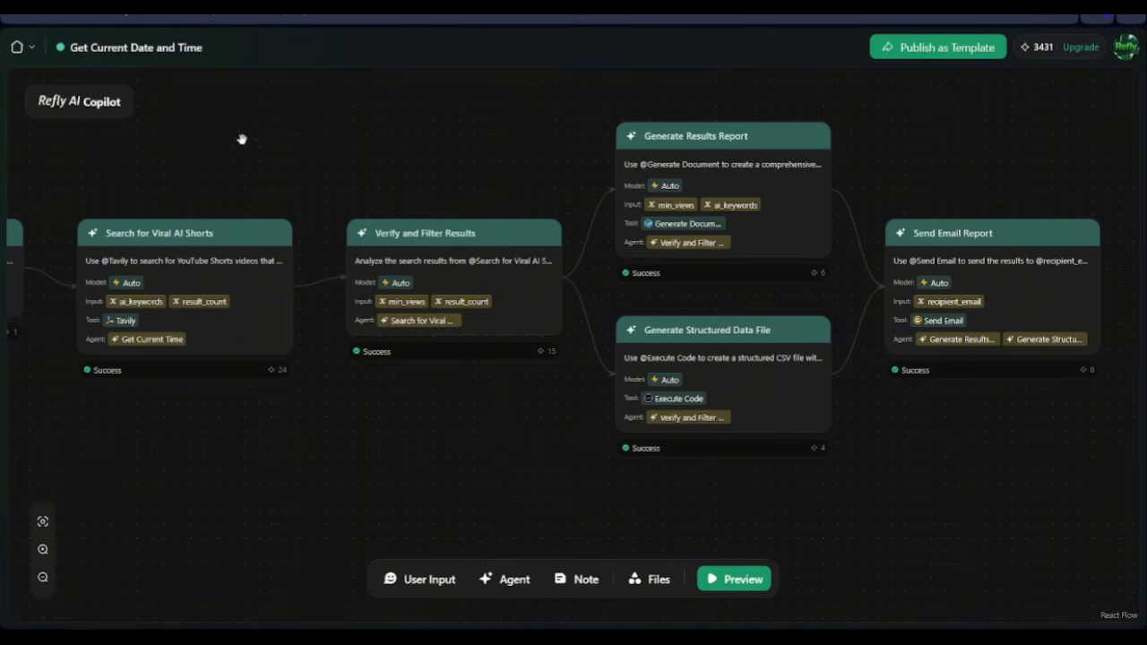
click(928, 43)
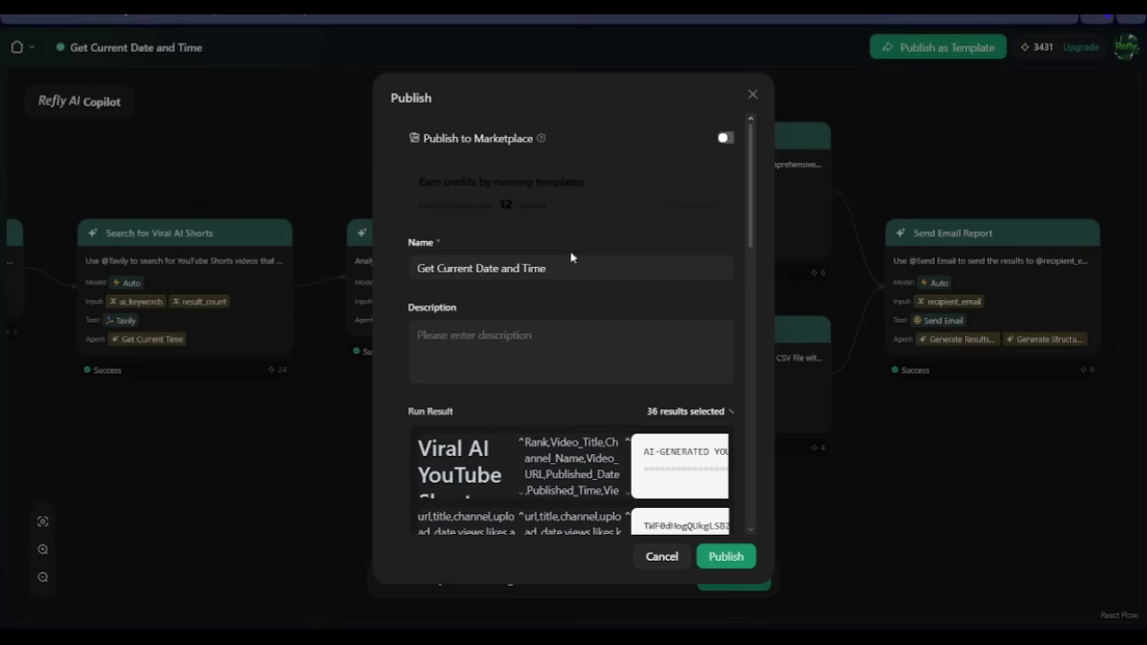
triple_click(581, 272)
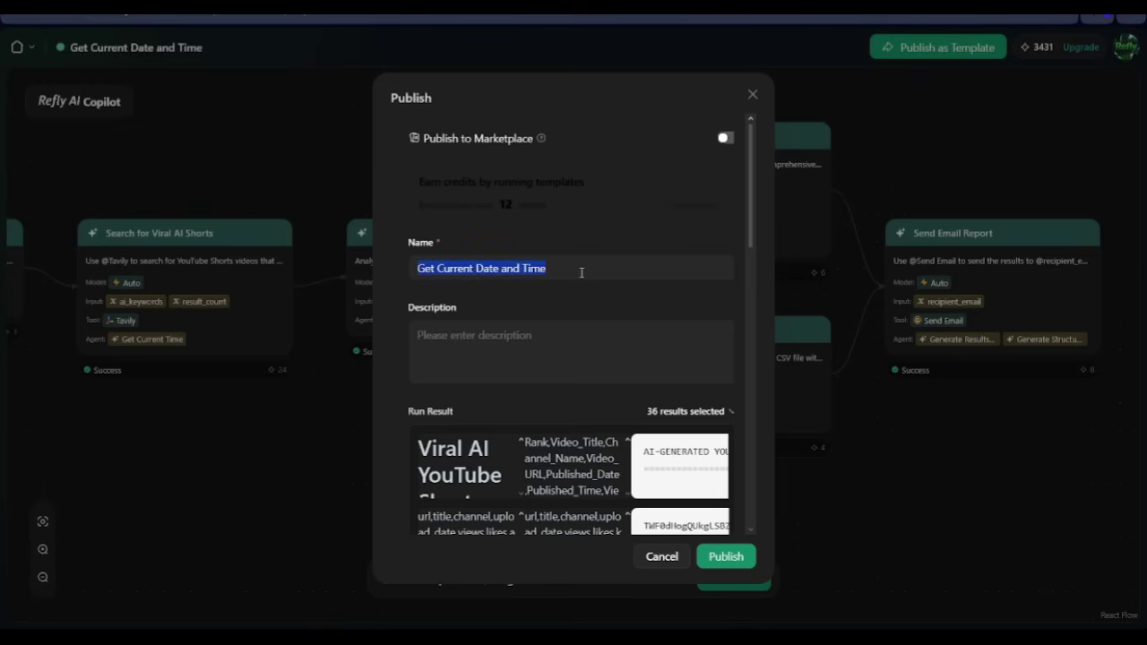
text(GET VI)
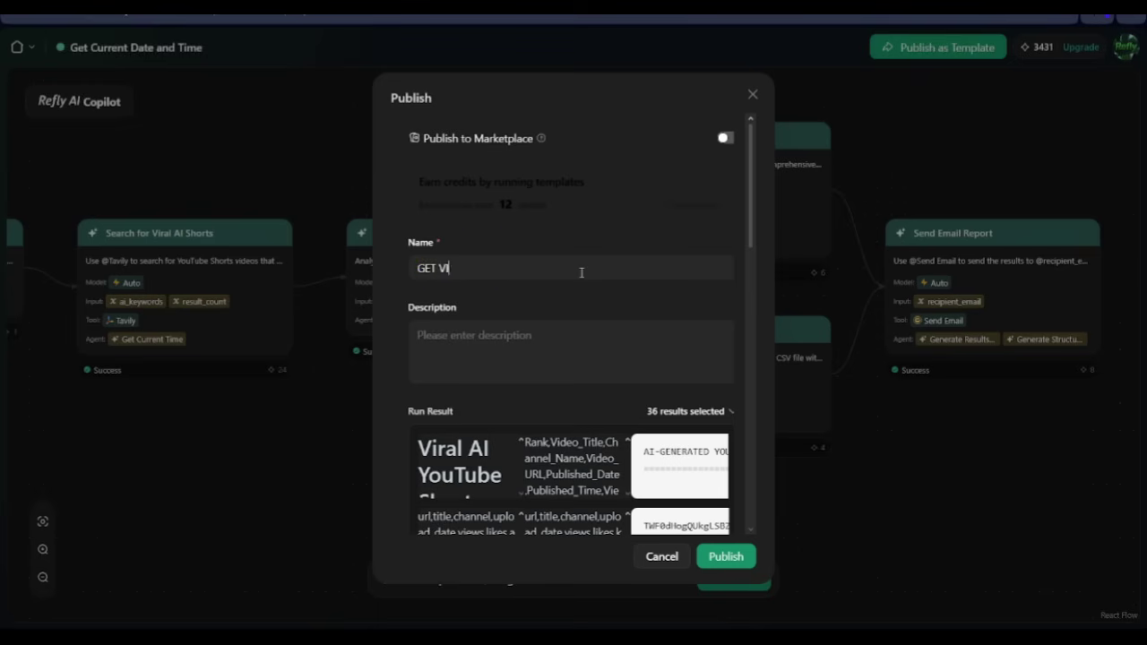
text(RAL YOUTUBE S)
text(HORTS )
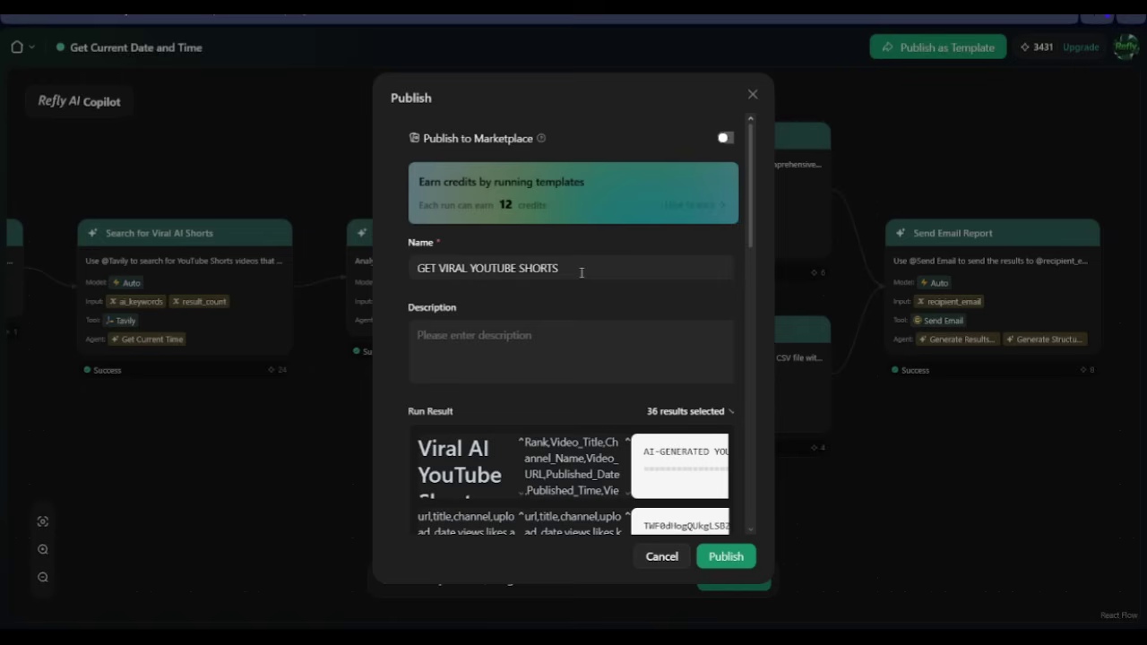
text(AI W)
key(BackSpace)
text(AGE)
text(DAILY )
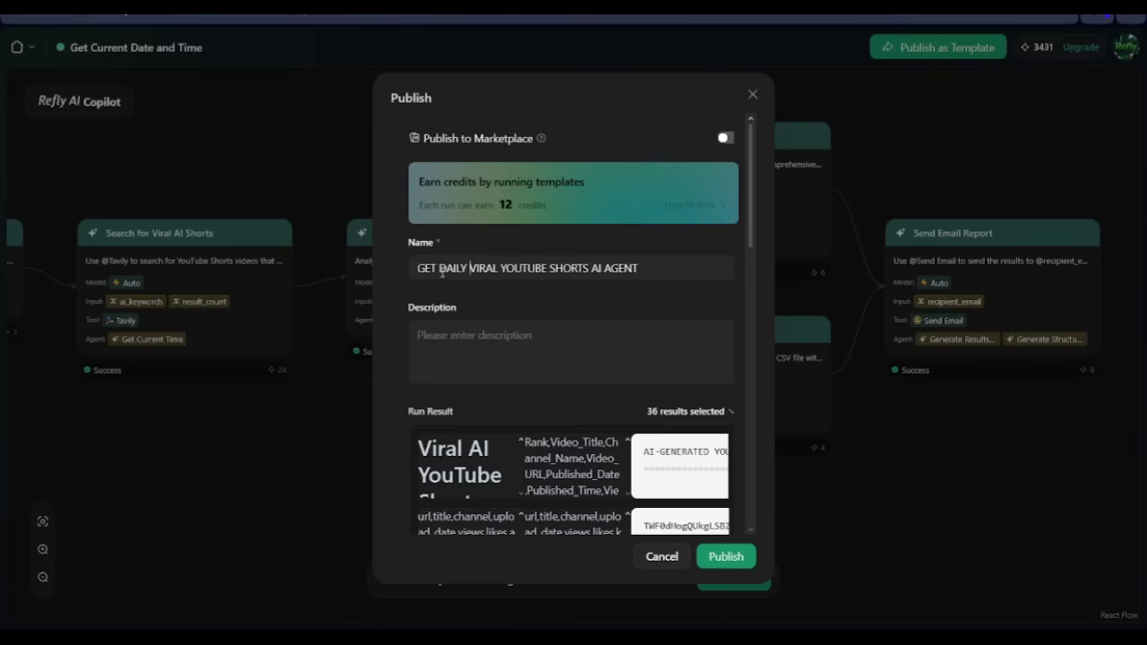
text(AI)
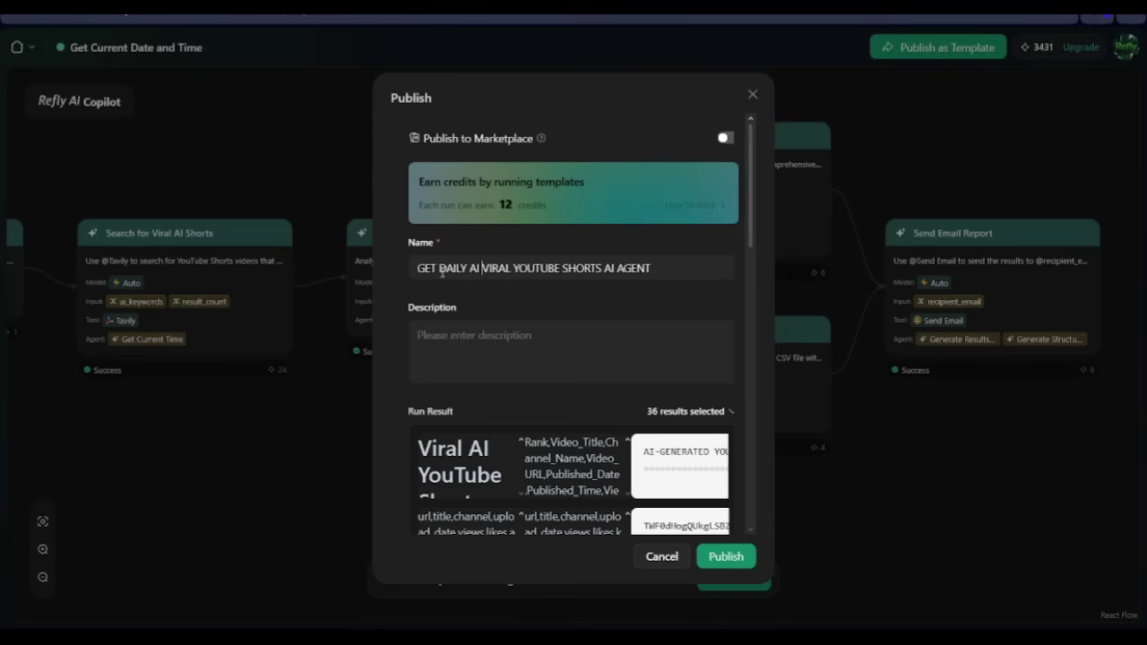
drag(604, 268, 654, 272)
key(BackSpace)
click(526, 350)
Enter the description 'This AI agent helps to search for daily youtube viral shorts... to go viral'
text(This AI)
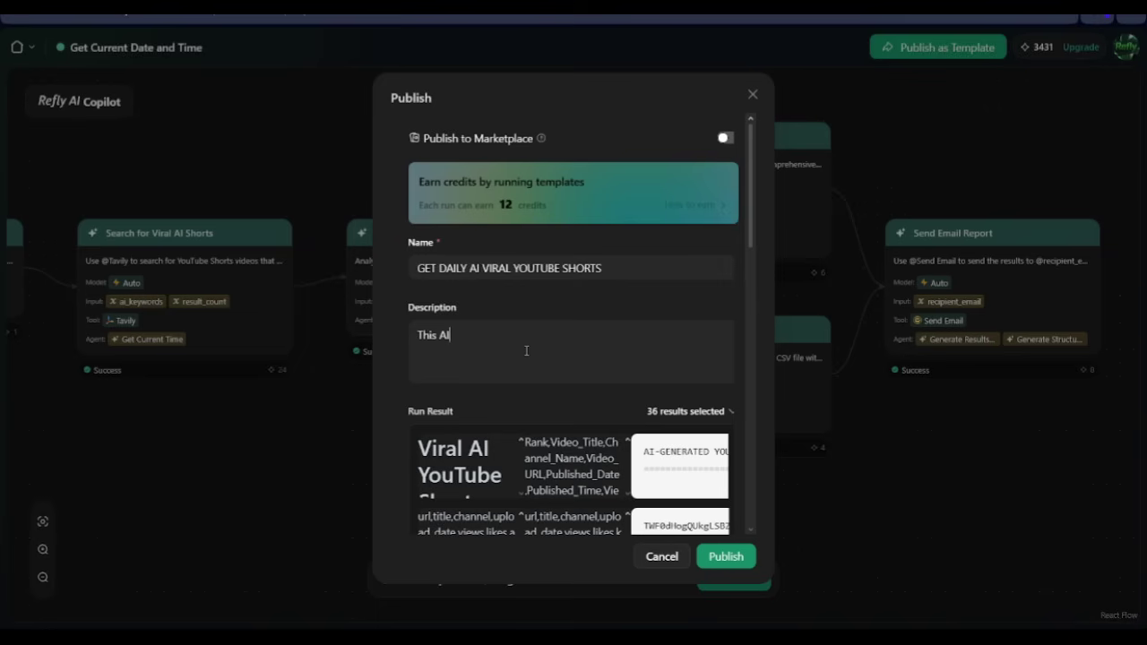
text( agent helps t)
text(o search for )
text(daily )
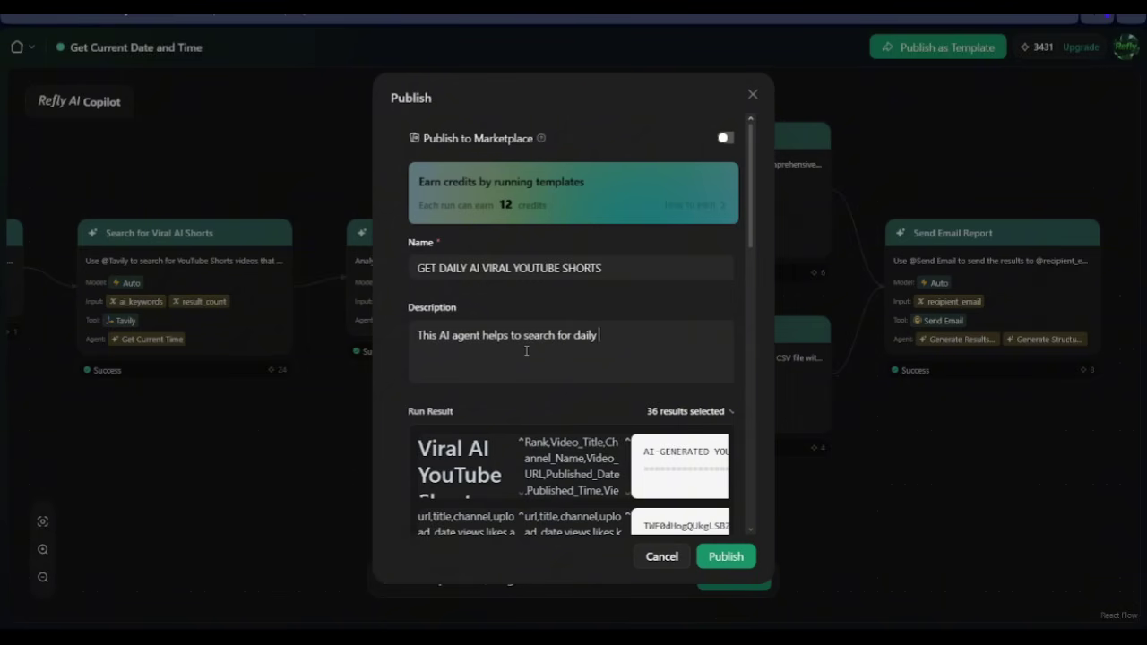
text(youtube viral)
text(shorts)
text(, that you could s)
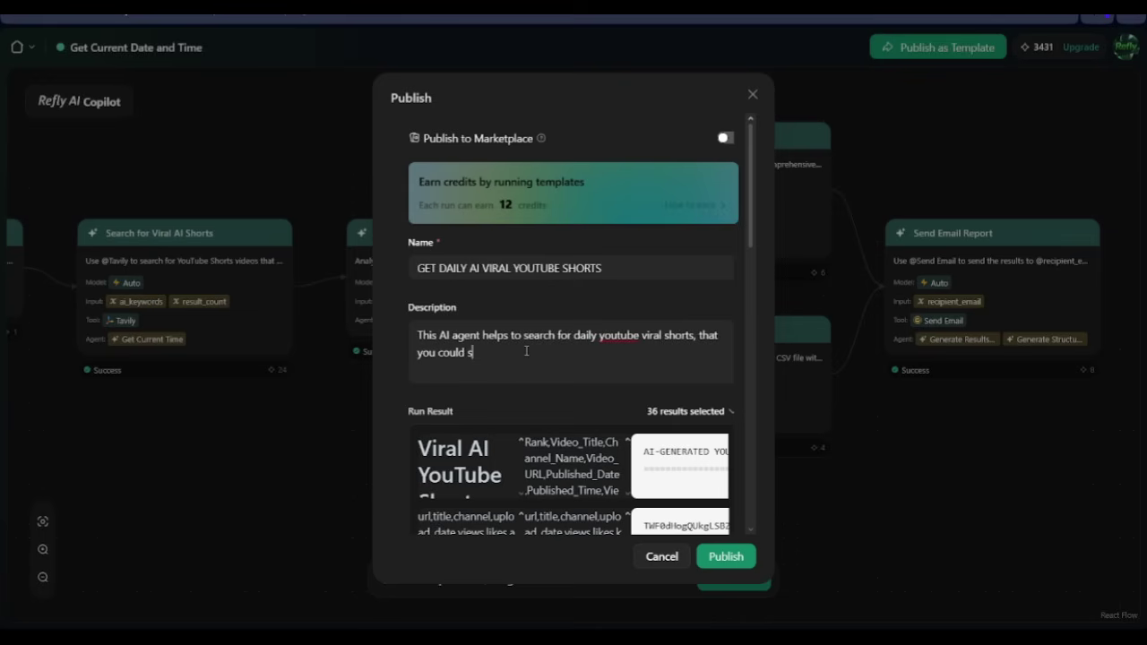
key(BackSpace)
text(always rep)
text(licate and use to )
text(recreate a )
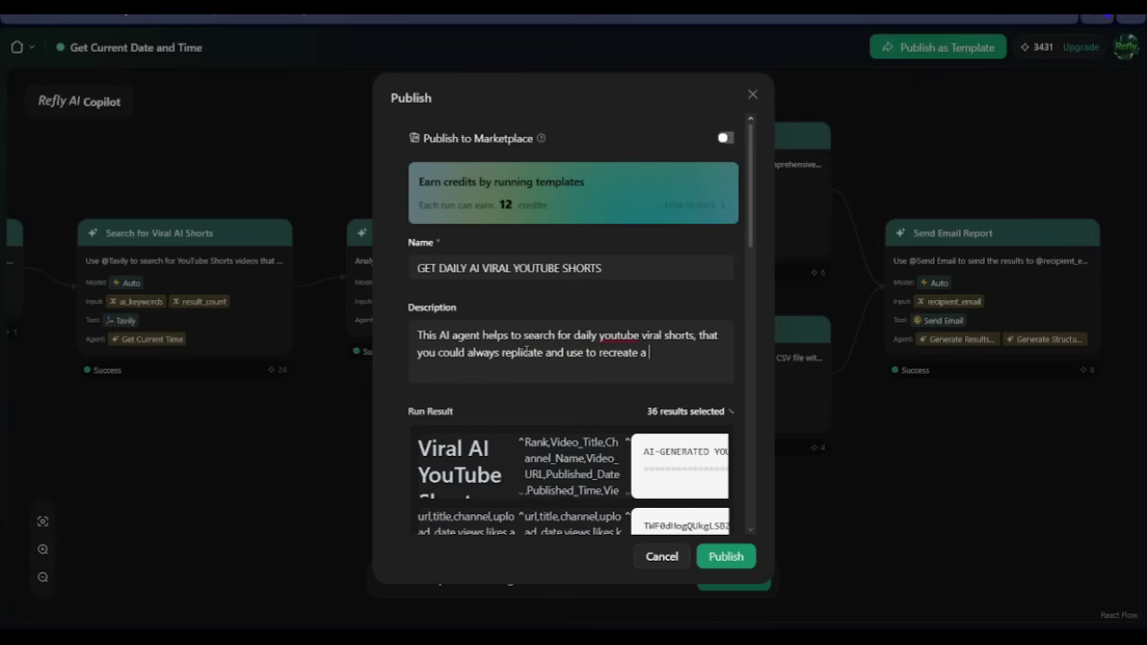
text(new video on y)
text(our channel t)
text(o )
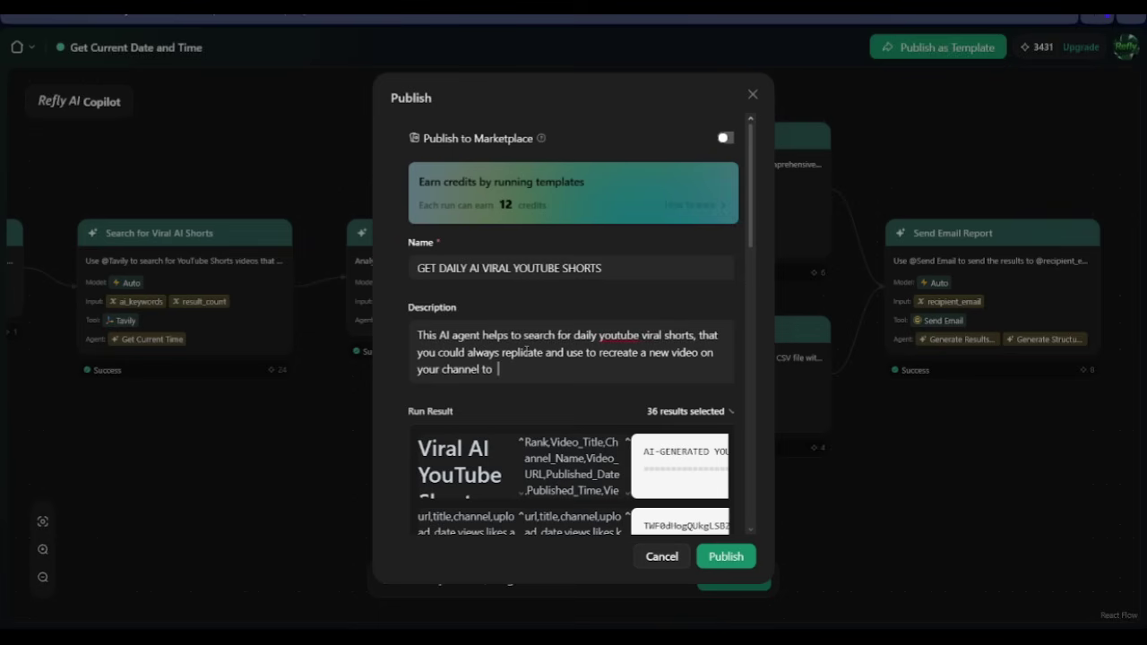
text(go )
text(viral)
Scroll through the Run Result previews and Cover Image, then publish the template
scroll(586, 430, down, 4)
scroll(604, 287, up, 2)
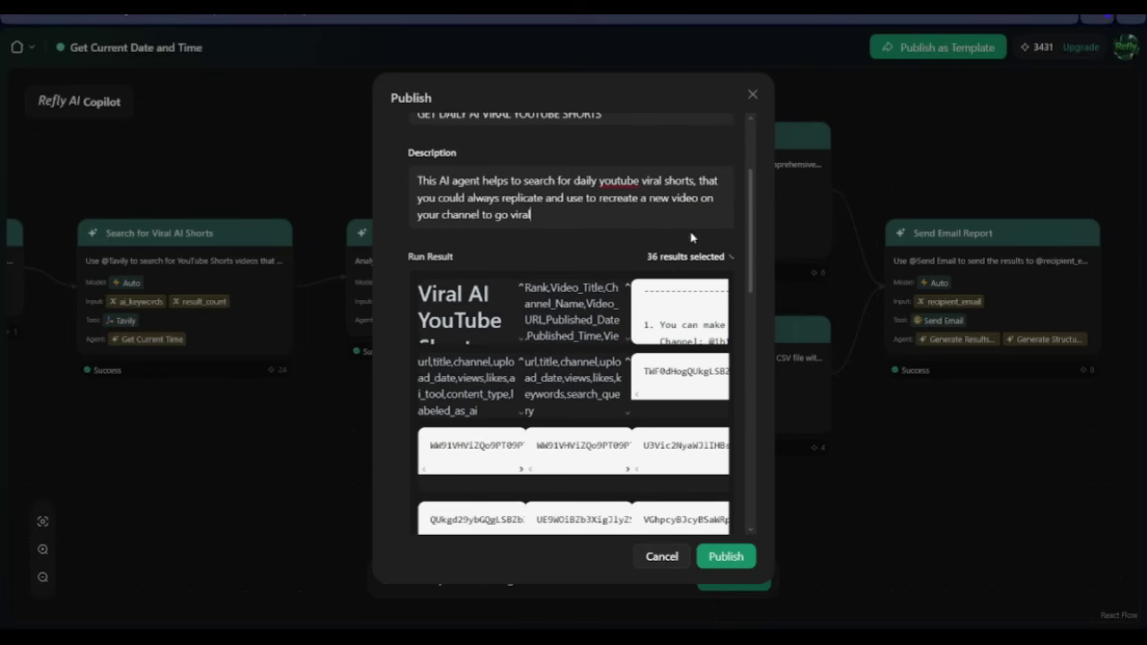
scroll(484, 361, down, 3)
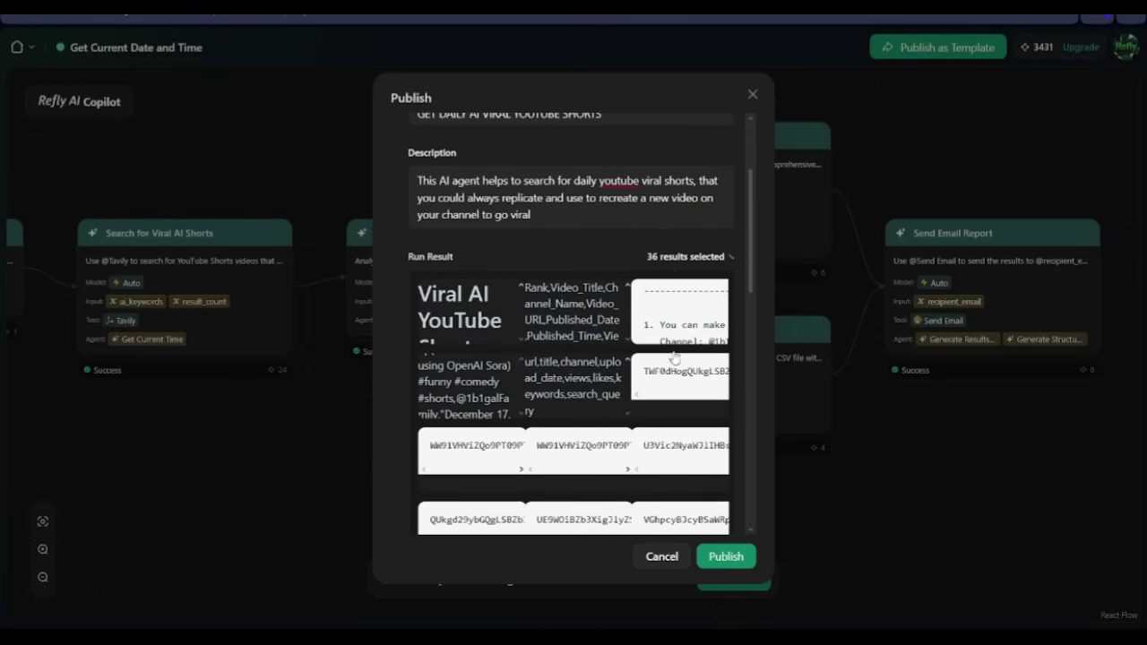
scroll(675, 357, down, 2)
scroll(687, 252, down, 2)
scroll(687, 251, down, 1)
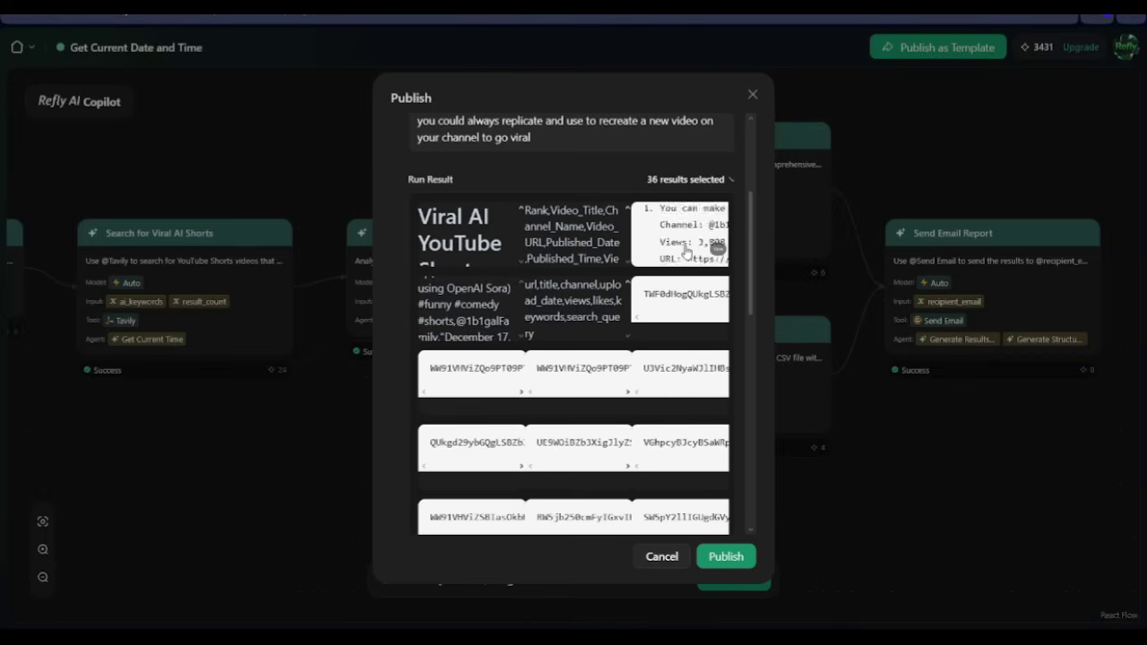
scroll(688, 252, up, 3)
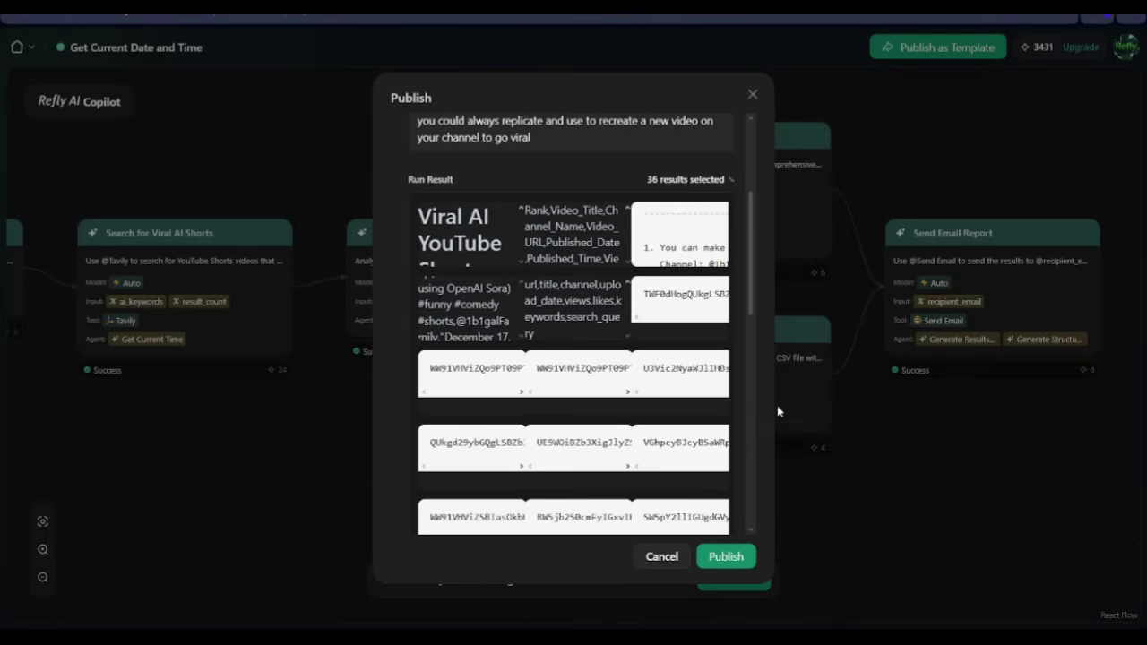
scroll(546, 385, down, 4)
scroll(565, 251, down, 2)
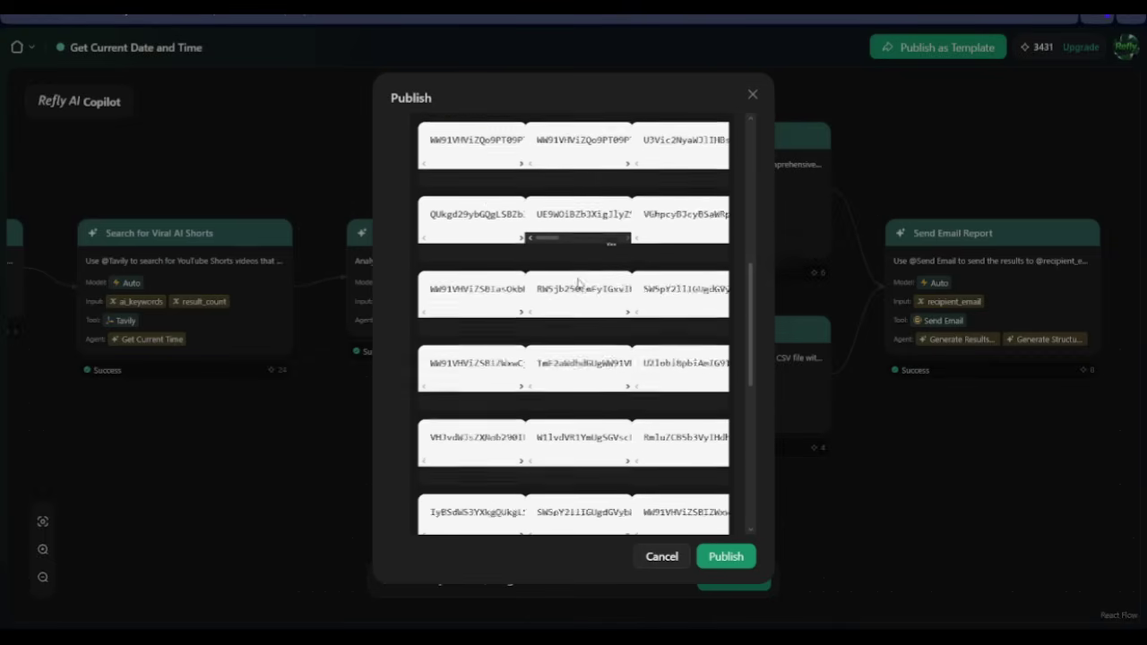
scroll(578, 282, down, 2)
scroll(525, 295, down, 2)
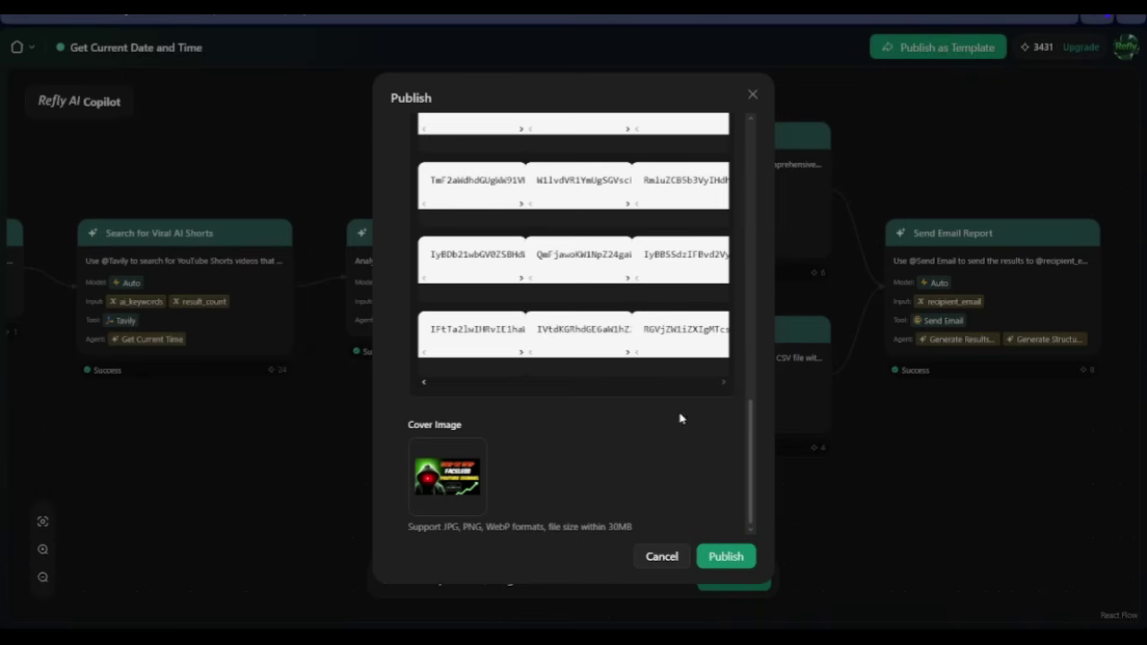
scroll(658, 332, up, 5)
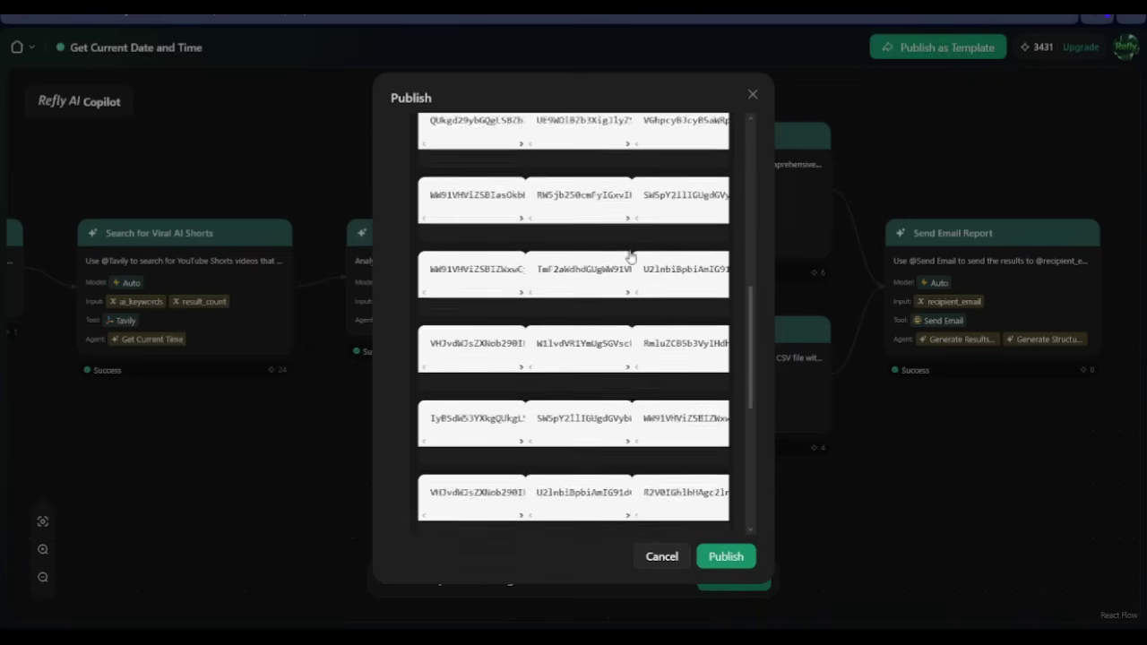
scroll(662, 305, up, 5)
scroll(667, 274, down, 3)
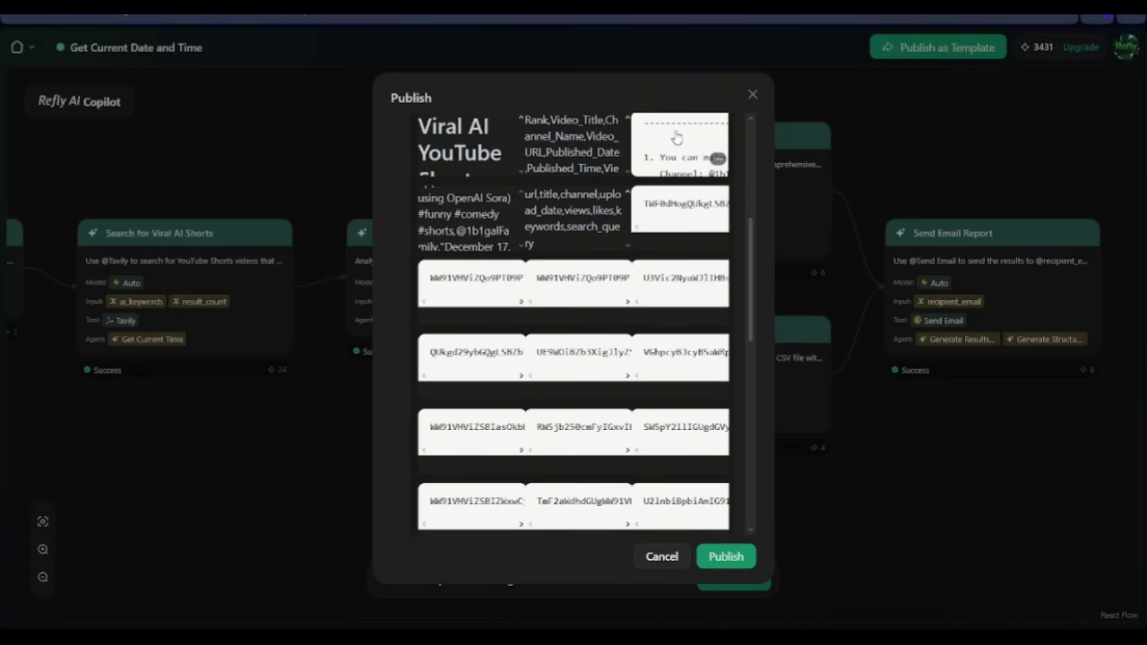
click(740, 563)
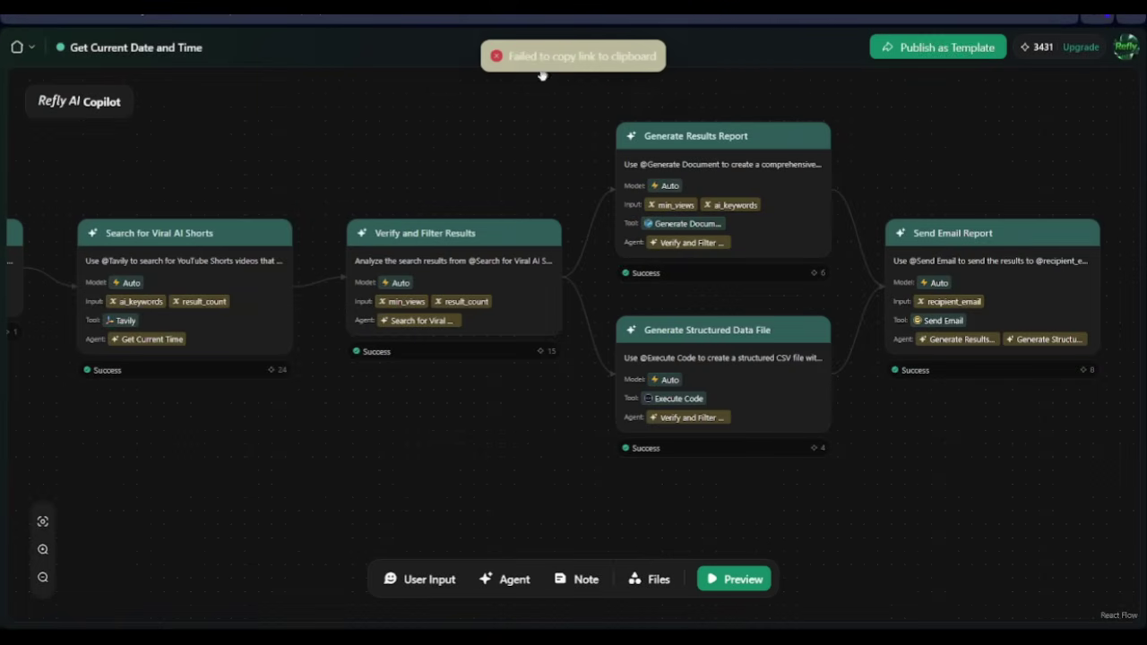
Leave the workflow canvas through the home menu's Back to Dashboard option
click(1127, 48)
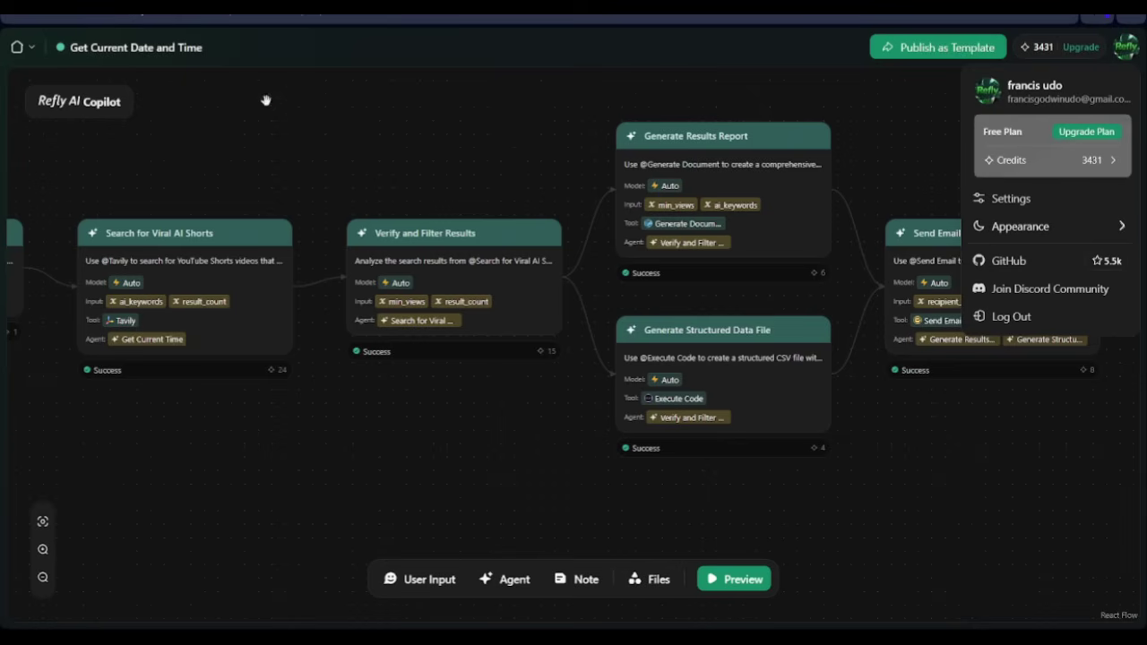
click(21, 47)
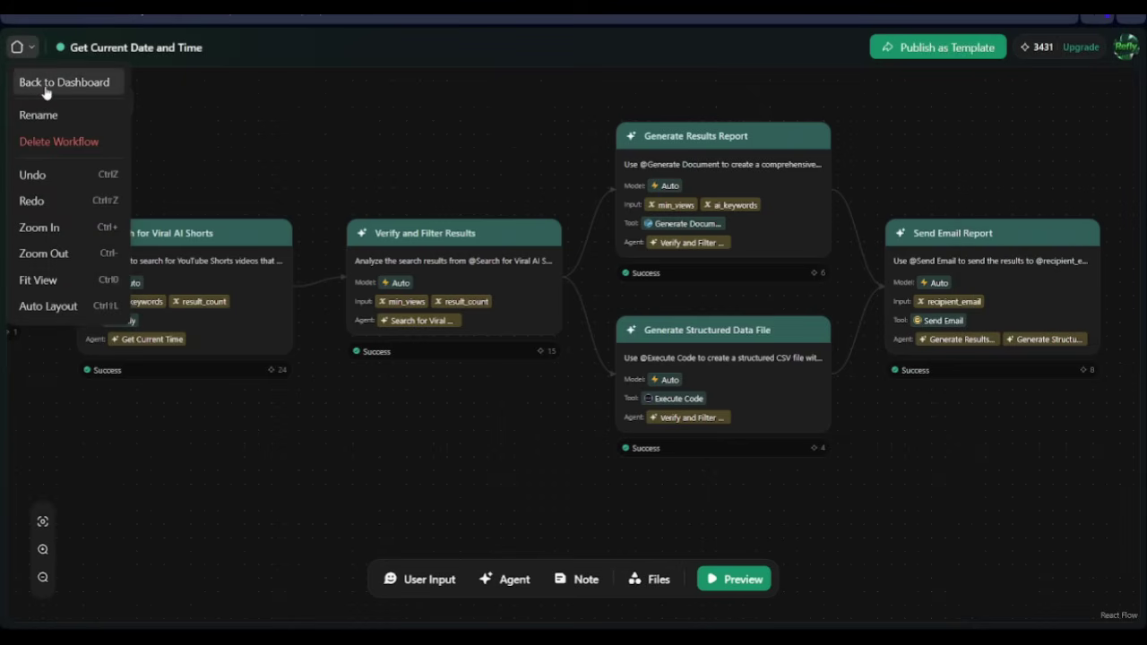
click(45, 82)
In My Workflows > My Templates, open the GET DAILY AI VIRAL YOUTUBE SHORTS template card
click(77, 156)
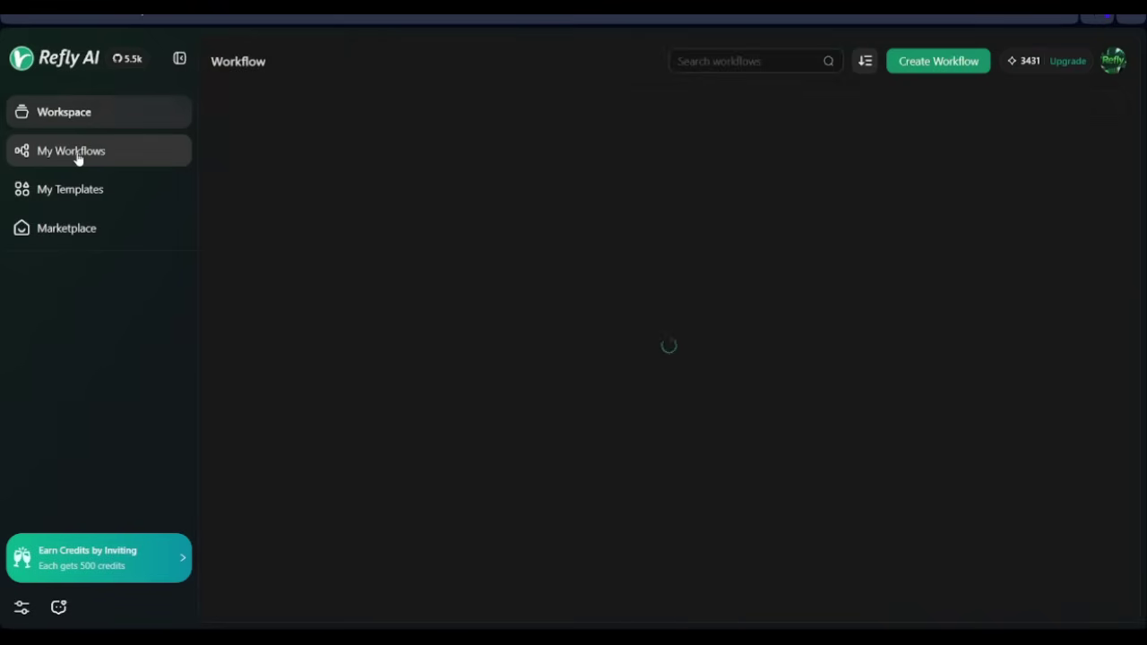
click(110, 193)
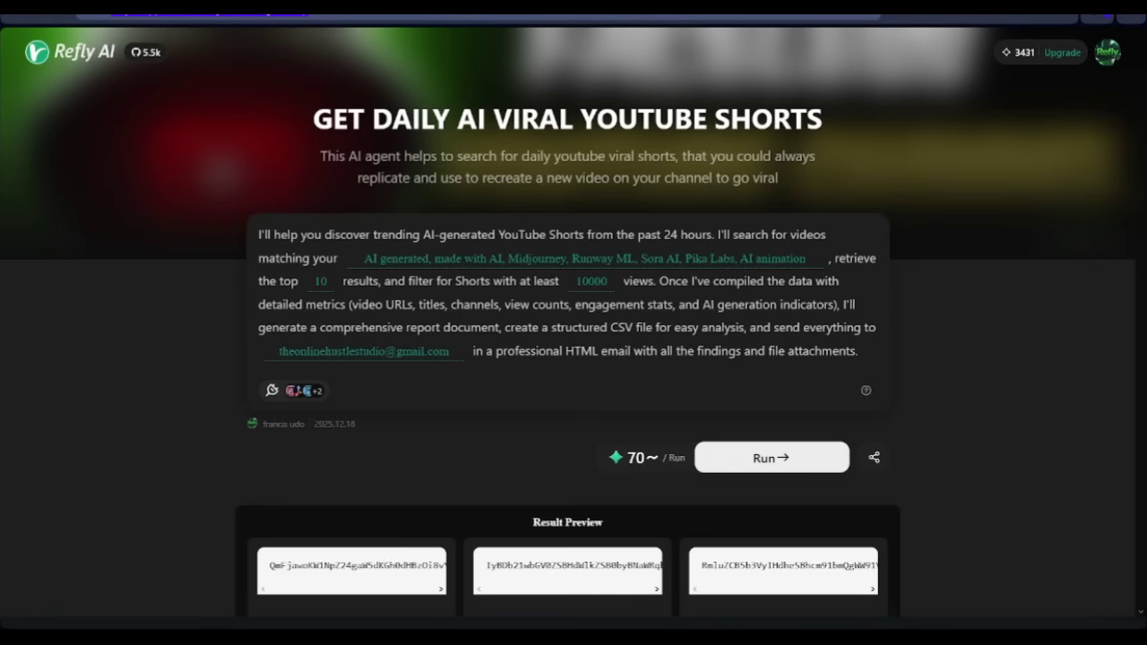
scroll(408, 136, down, 3)
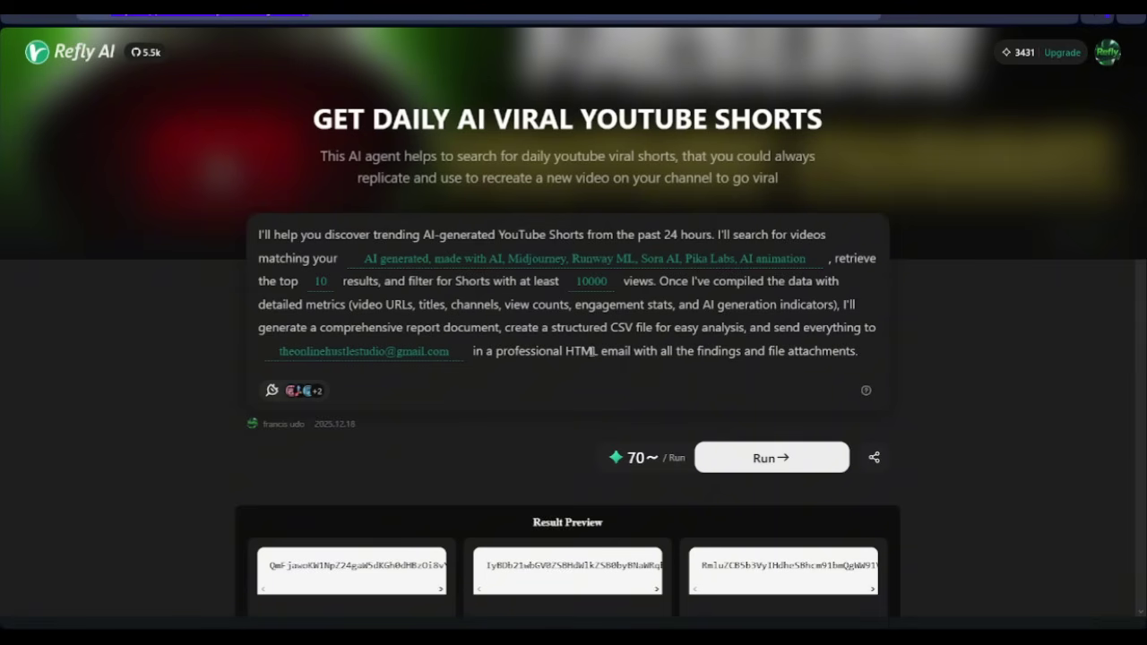
scroll(591, 351, down, 5)
scroll(735, 383, up, 5)
click(763, 465)
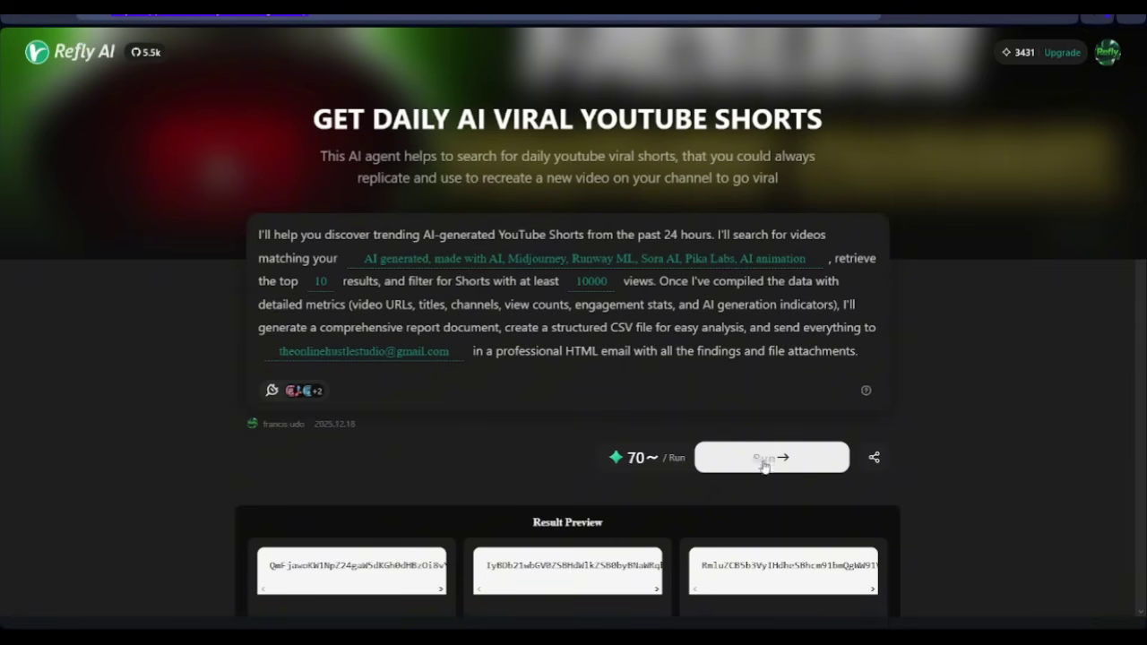